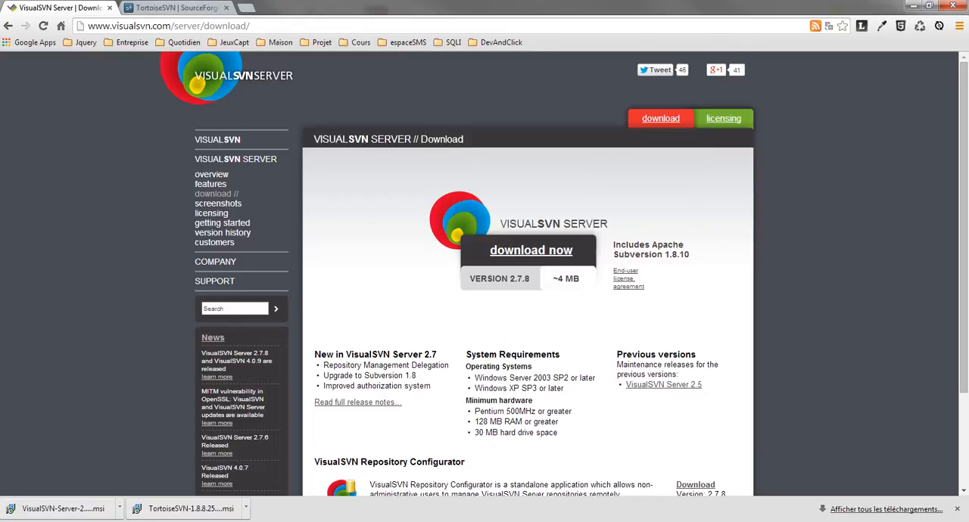
Switch to Windows Explorer, open the Ecommerce project under www, and look inside its src folder before returning to the project folder.
{"action": "left_click", "coordinate": [106, 521]}
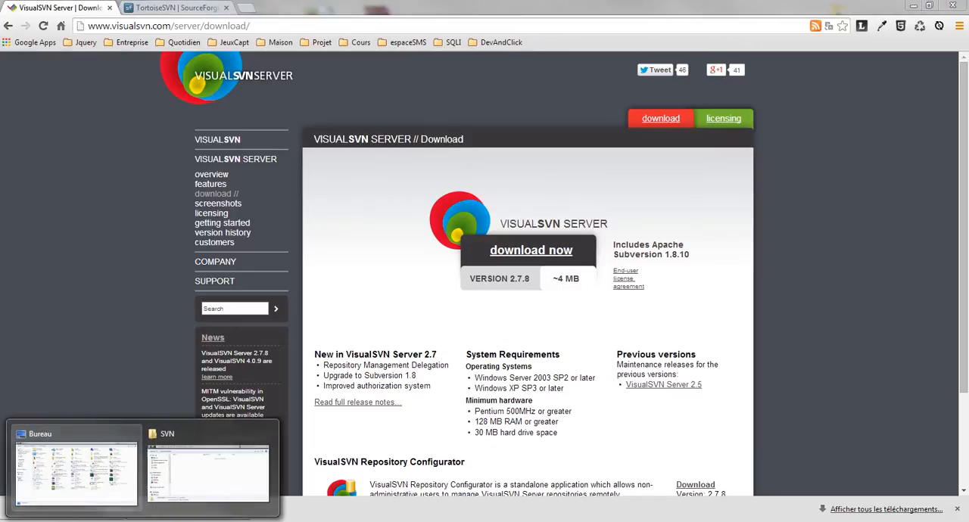
{"action": "left_click", "coordinate": [75, 469]}
{"action": "left_click", "coordinate": [36, 118]}
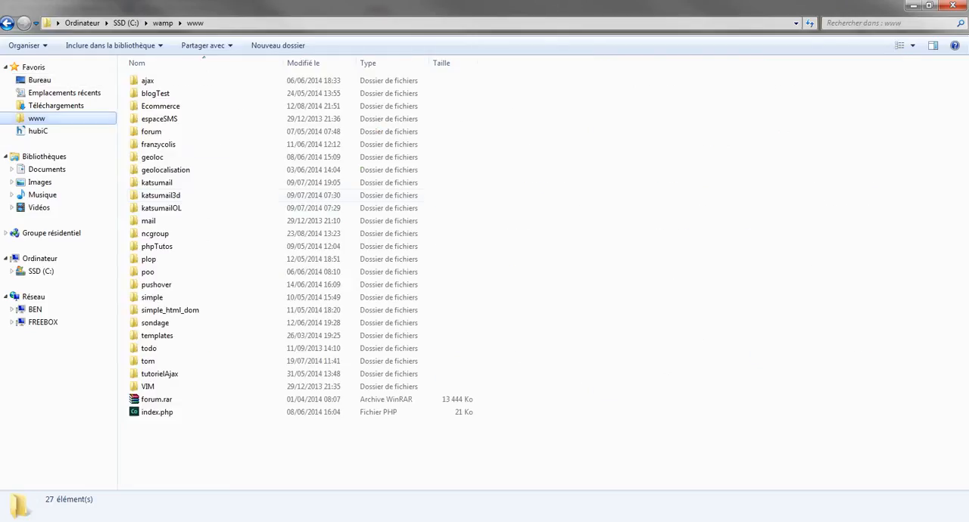
{"action": "double_click", "coordinate": [156, 107]}
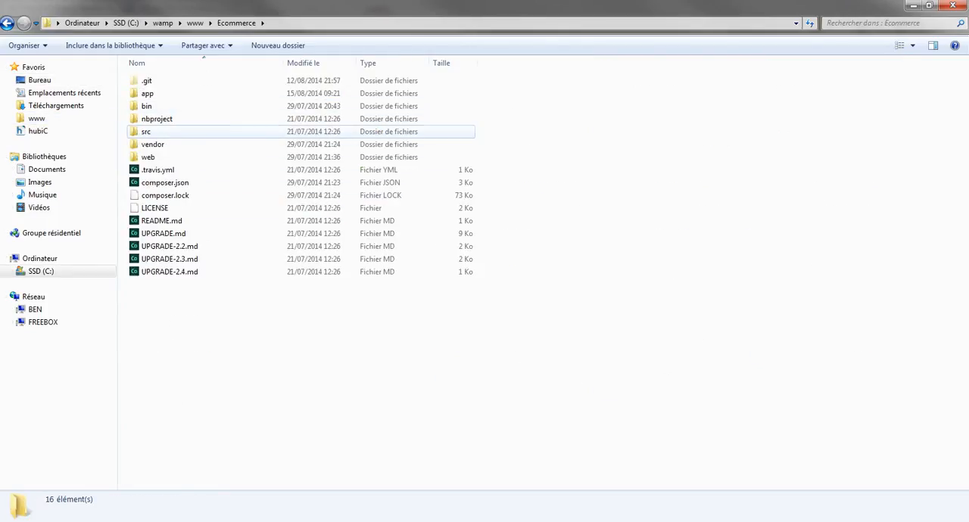
{"action": "double_click", "coordinate": [146, 132]}
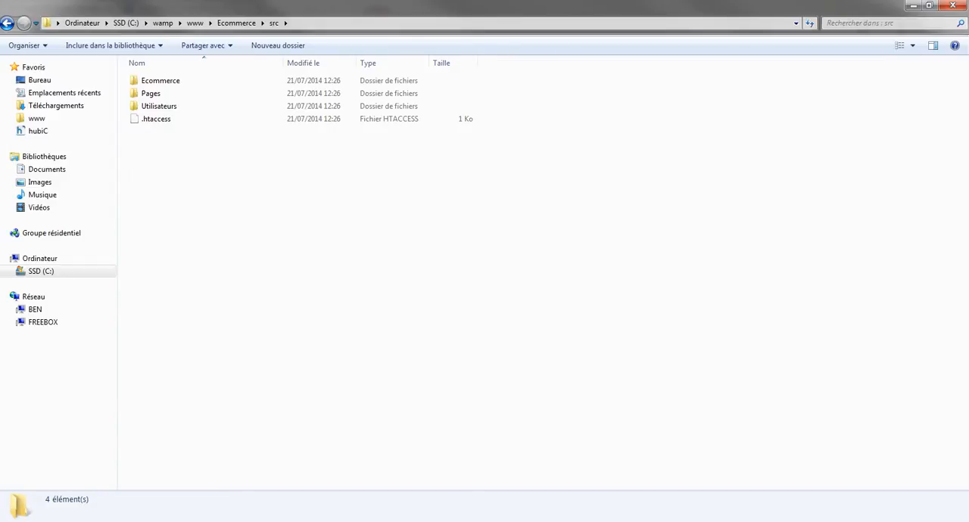
{"action": "key", "text": "BackSpace"}
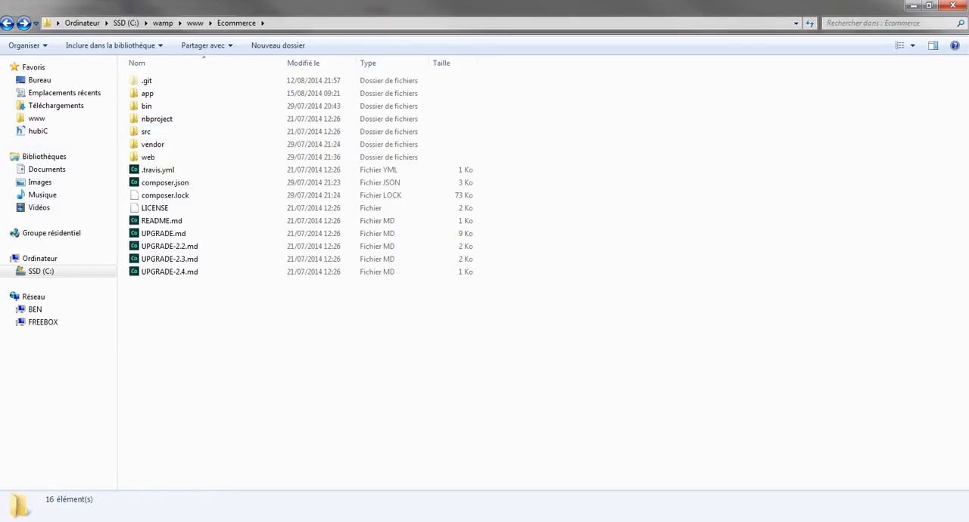
{"action": "left_click", "coordinate": [146, 132]}
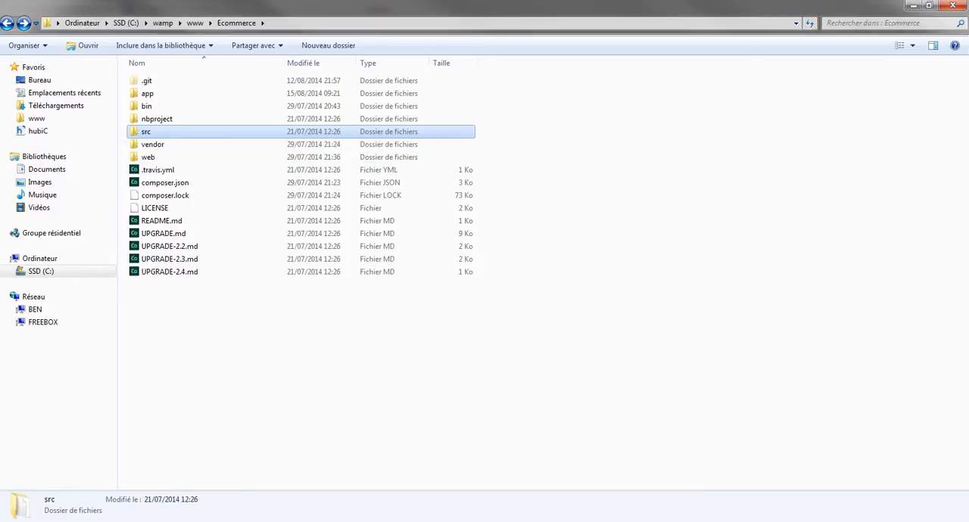
{"action": "left_click_drag", "start_coordinate": [185, 301], "coordinate": [198, 319]}
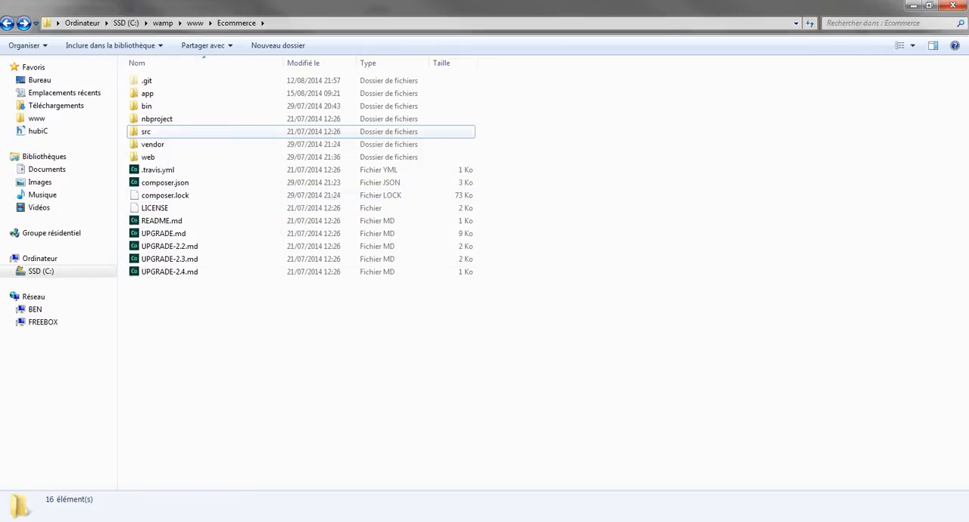
Examine the Ecommerce, Pages and Utilisateurs folders inside src, and return to the project root.
{"action": "double_click", "coordinate": [189, 132]}
{"action": "left_click_drag", "start_coordinate": [240, 147], "coordinate": [151, 82]}
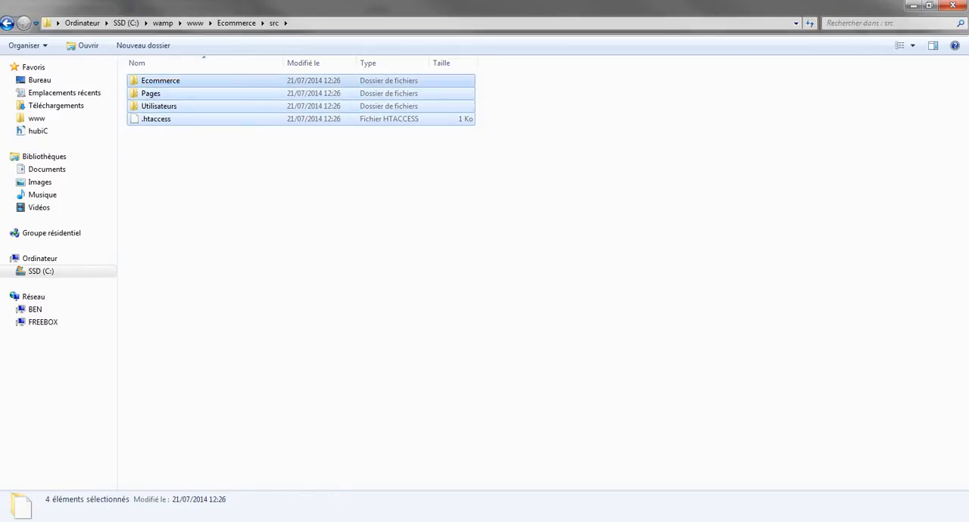
{"action": "left_click", "coordinate": [250, 190]}
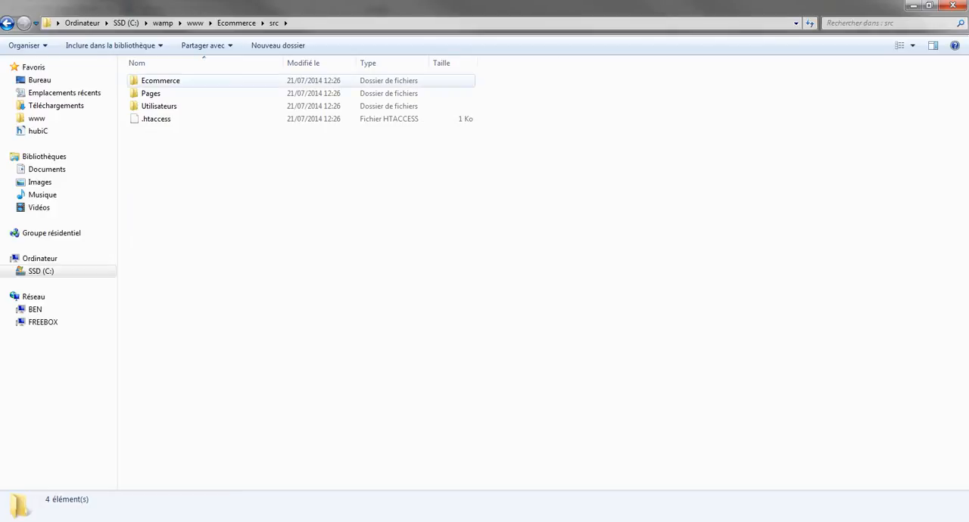
{"action": "left_click", "coordinate": [160, 81]}
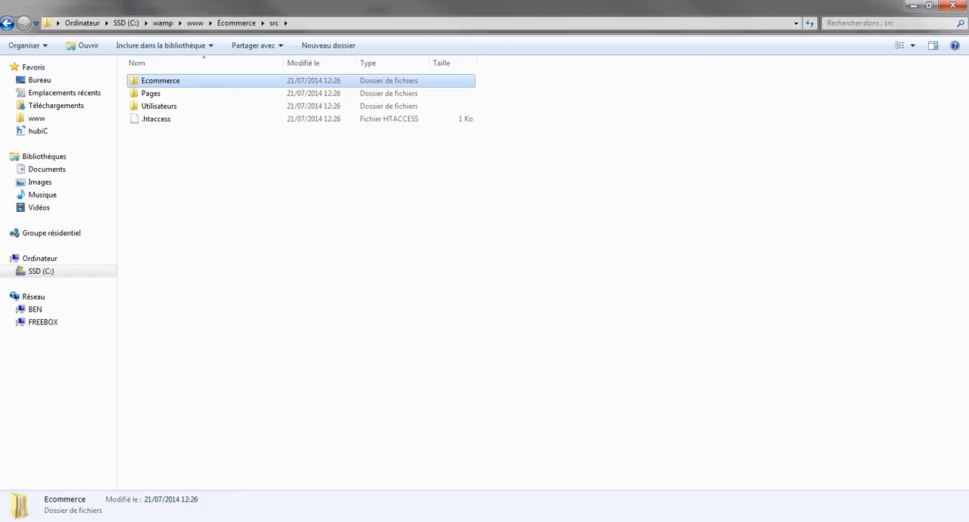
{"action": "left_click", "coordinate": [303, 227]}
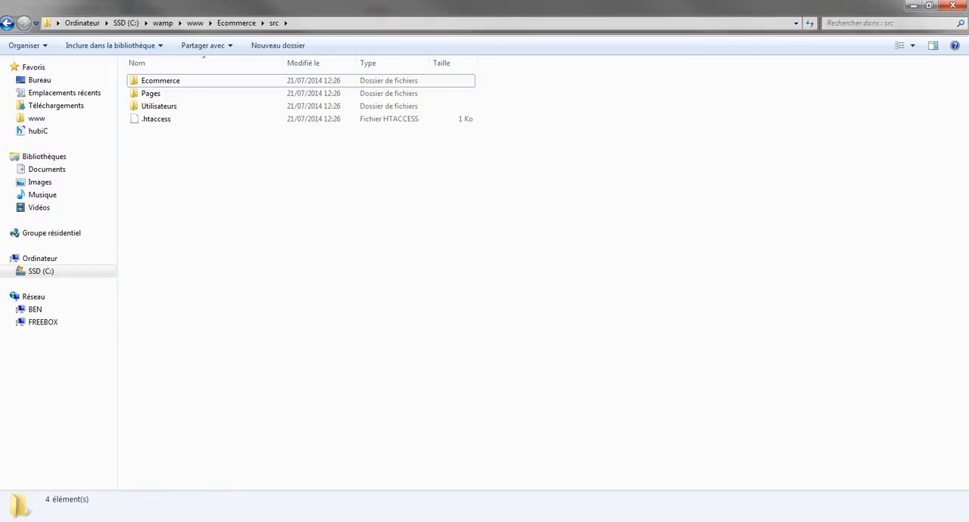
{"action": "key", "text": "BackSpace"}
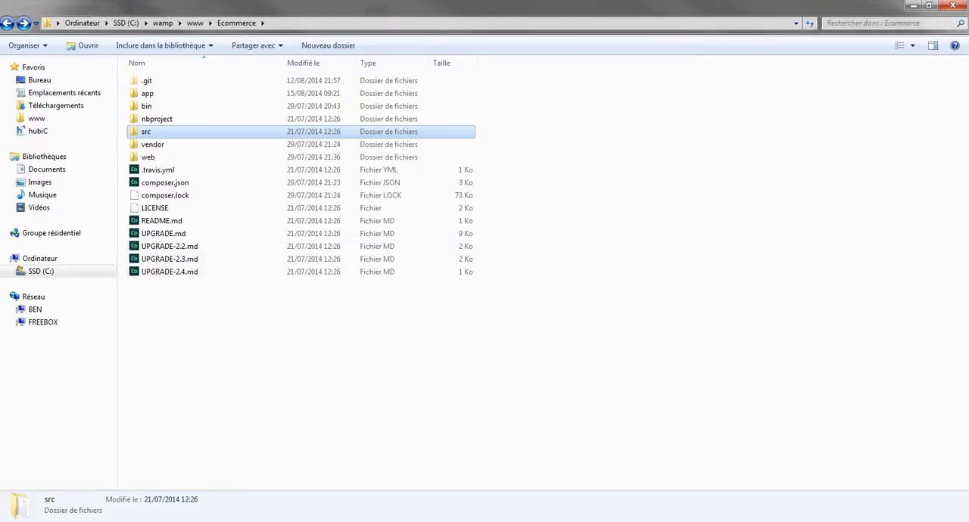
Switch back to Chrome and review the VisualSVN Server download page and the TortoiseSVN page on SourceForge.
{"action": "key", "text": "alt+Tab"}
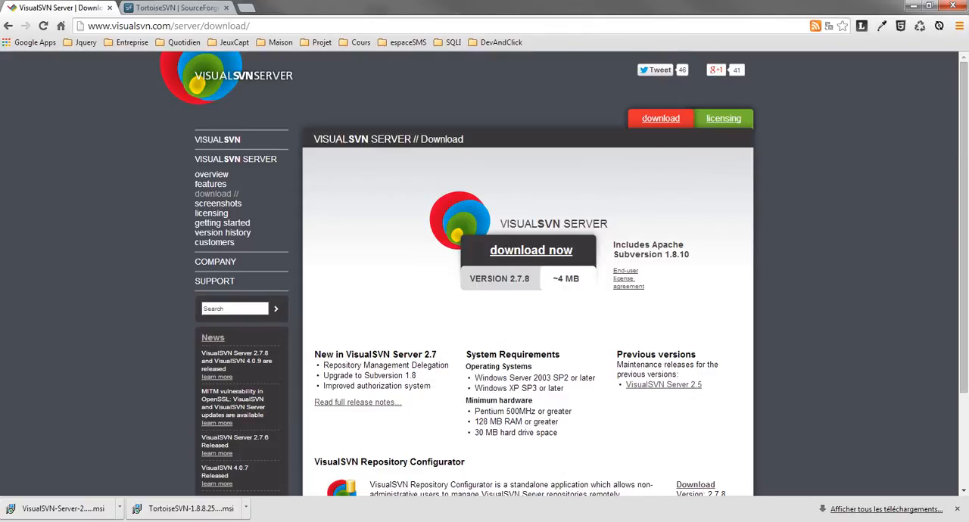
{"action": "left_click", "coordinate": [119, 509]}
{"action": "left_click", "coordinate": [140, 432]}
{"action": "scroll", "coordinate": [528, 274], "scroll_direction": "down", "scroll_amount": 3}
{"action": "scroll", "coordinate": [528, 273], "scroll_direction": "up", "scroll_amount": 3}
{"action": "left_click", "coordinate": [180, 8]}
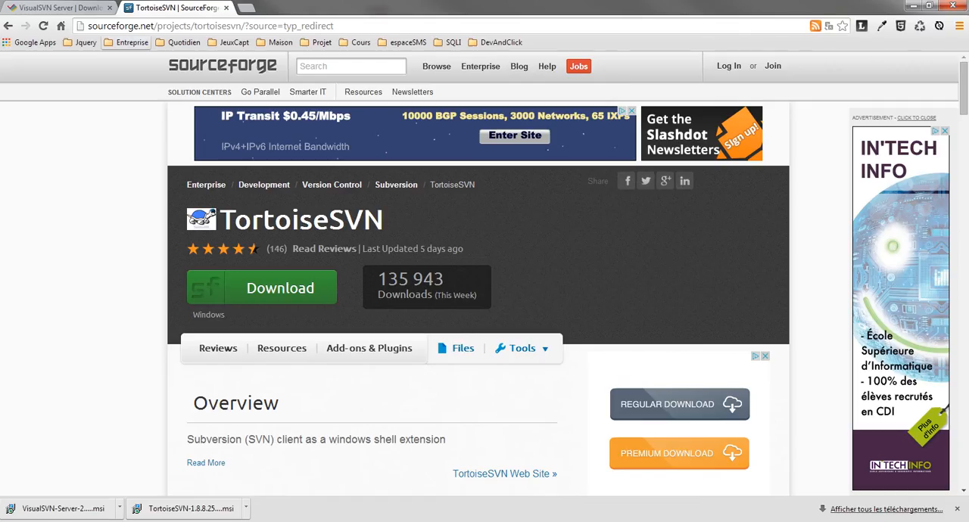
Launch the downloaded VisualSVN Server 2.7.8 installer and allow it to run.
{"action": "left_click", "coordinate": [63, 509]}
{"action": "left_click_drag", "start_coordinate": [469, 174], "coordinate": [587, 170]}
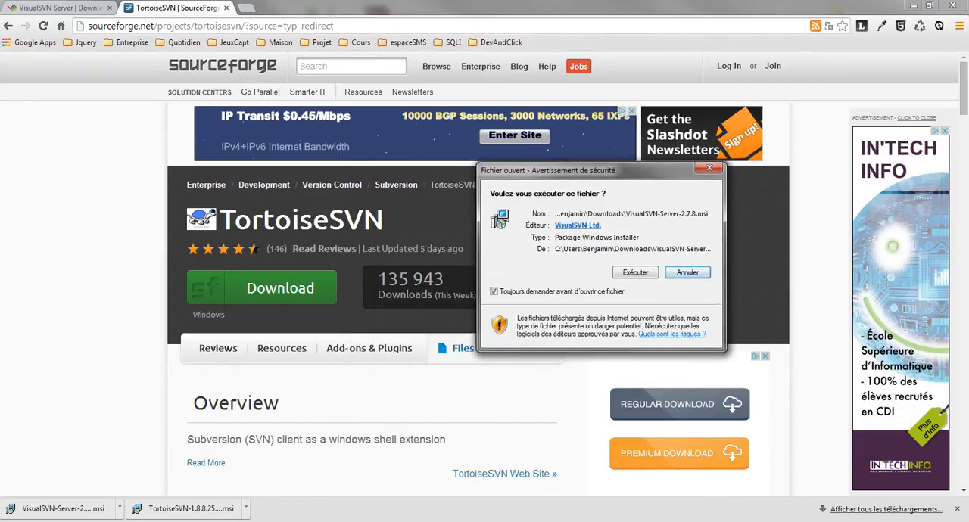
{"action": "left_click", "coordinate": [635, 273]}
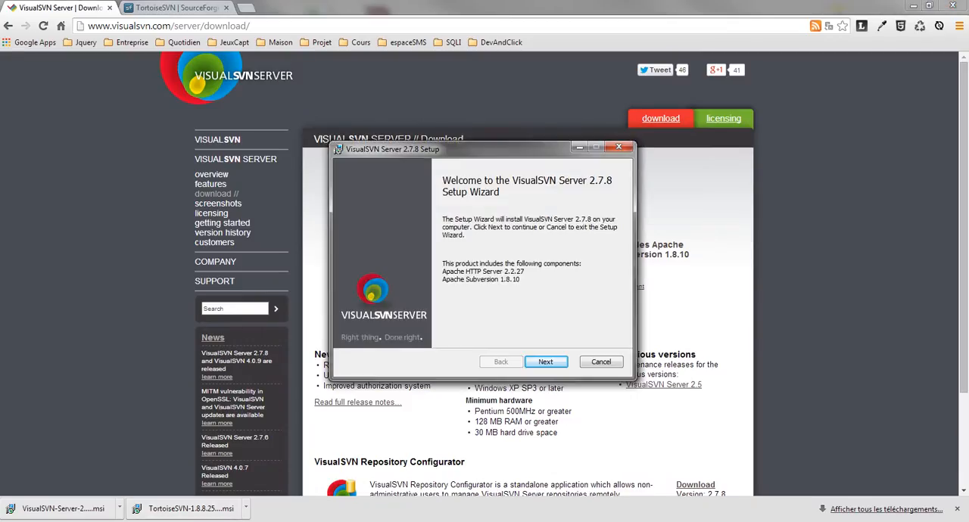
Accept the VisualSVN Server license agreement and choose the Standard Edition.
{"action": "left_click", "coordinate": [545, 362]}
{"action": "left_click", "coordinate": [353, 333]}
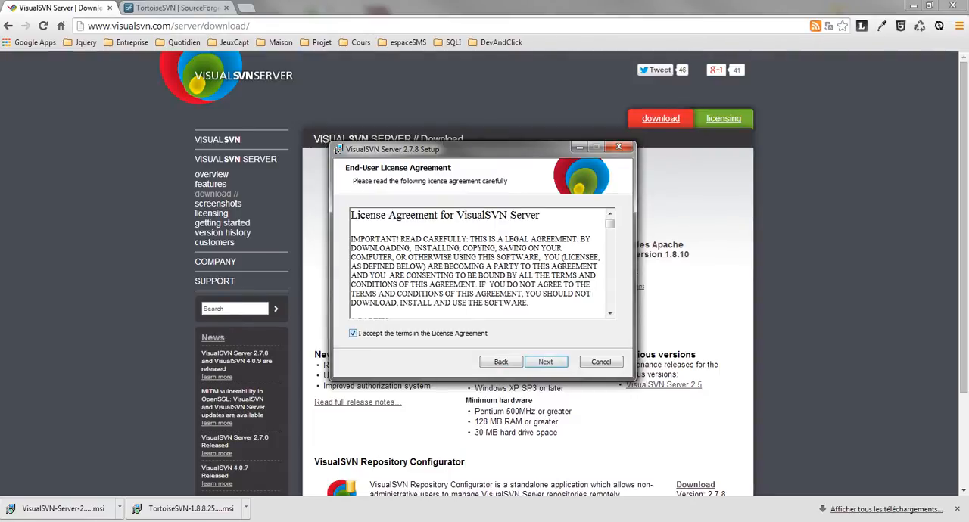
{"action": "left_click", "coordinate": [546, 362]}
{"action": "left_click", "coordinate": [545, 362]}
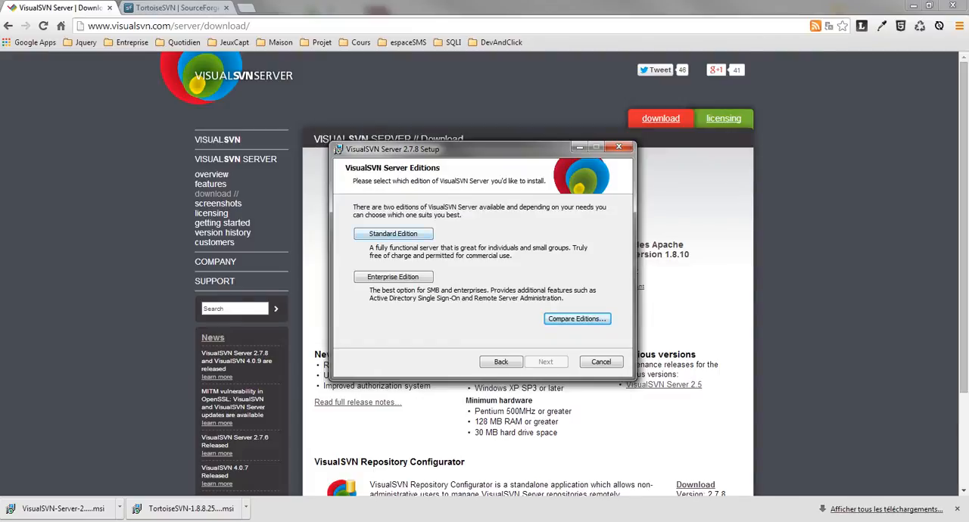
{"action": "left_click", "coordinate": [393, 233]}
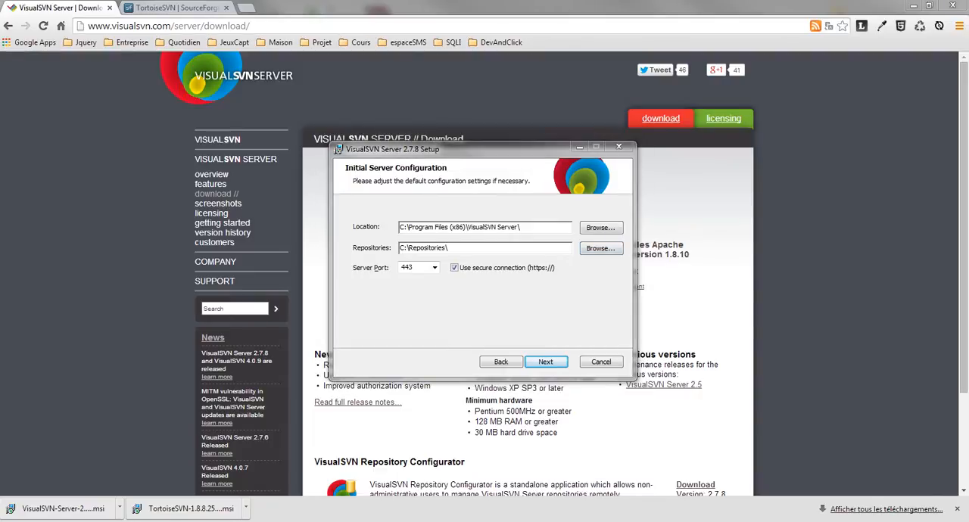
Set the Repositories location to the SVN folder on the network share, open the network share help page, and start the installation.
{"action": "double_click", "coordinate": [424, 249]}
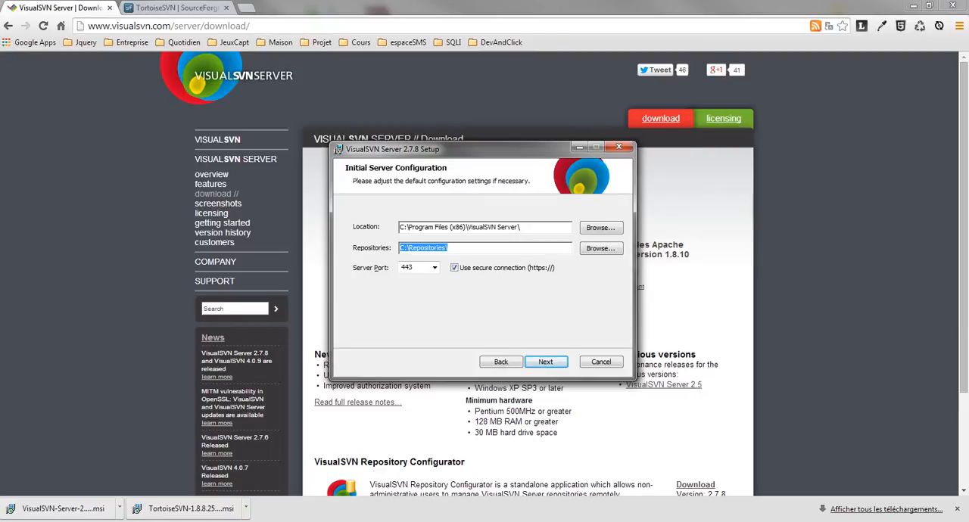
{"action": "type", "text": "\\\\192.168.1.36\\Benjamin_perso\\SVN"}
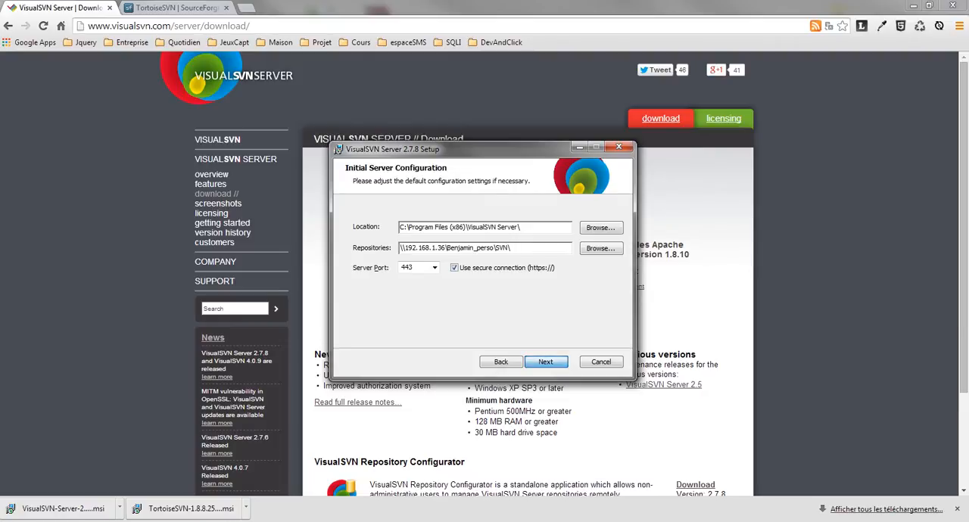
{"action": "key", "text": "Return"}
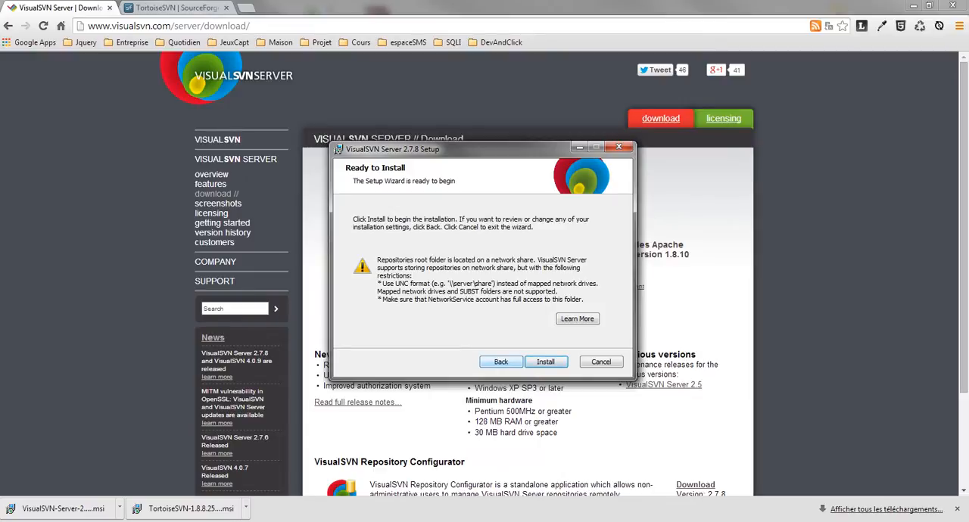
{"action": "left_click", "coordinate": [577, 320]}
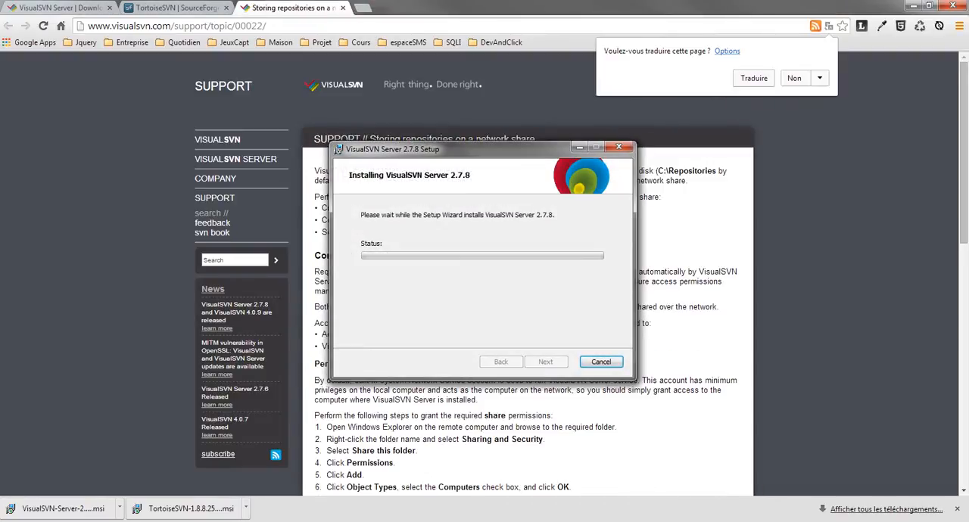
Launch the downloaded TortoiseSVN 1.8.8 installer and allow it to run alongside the VisualSVN Server setup.
{"action": "left_click", "coordinate": [177, 8]}
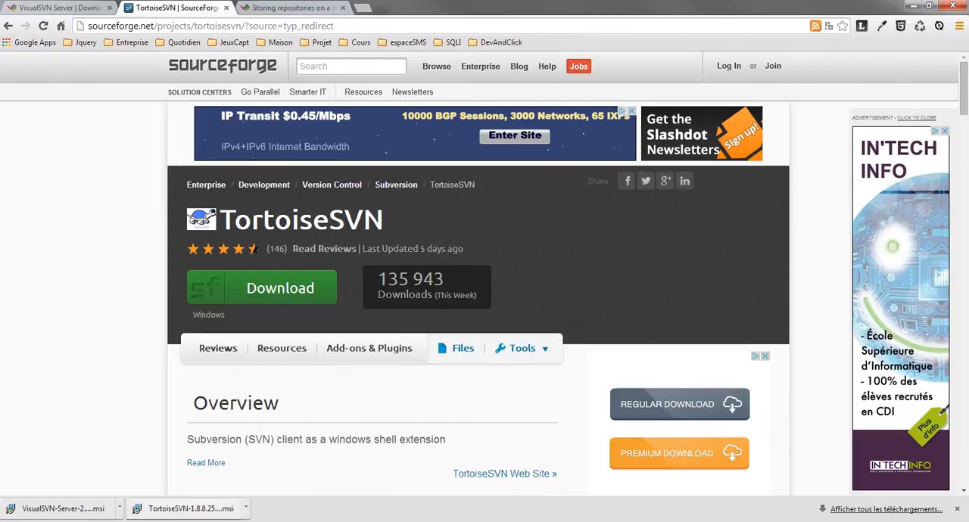
{"action": "left_click", "coordinate": [245, 509]}
{"action": "left_click", "coordinate": [273, 433]}
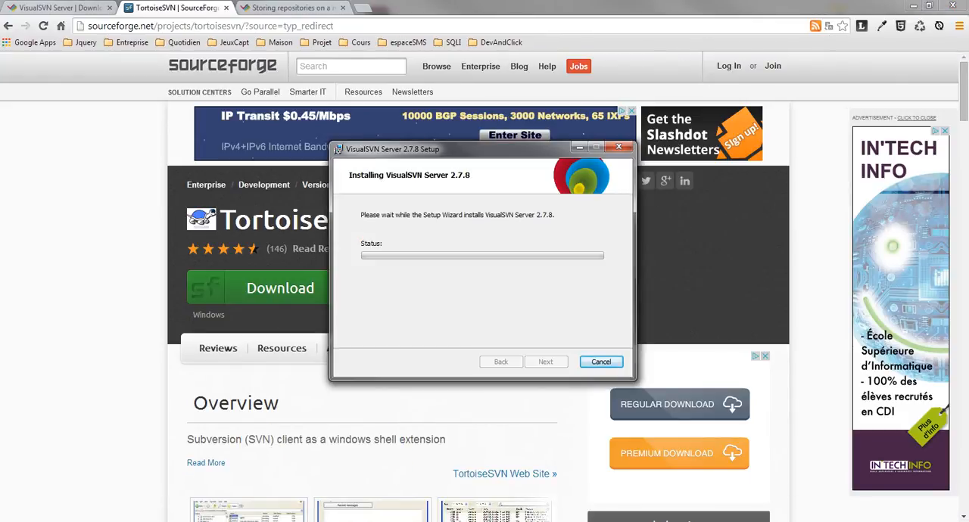
{"action": "left_click_drag", "start_coordinate": [470, 149], "coordinate": [573, 119]}
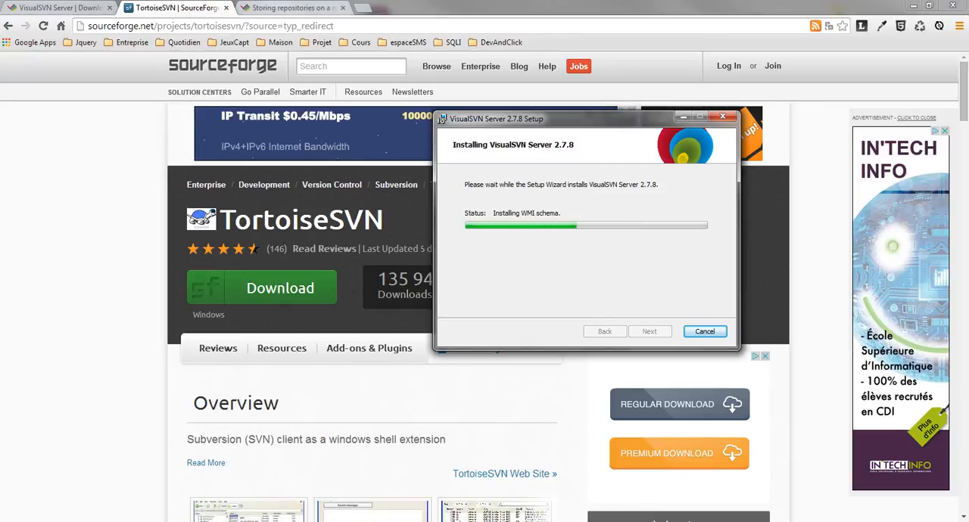
{"action": "left_click", "coordinate": [74, 7]}
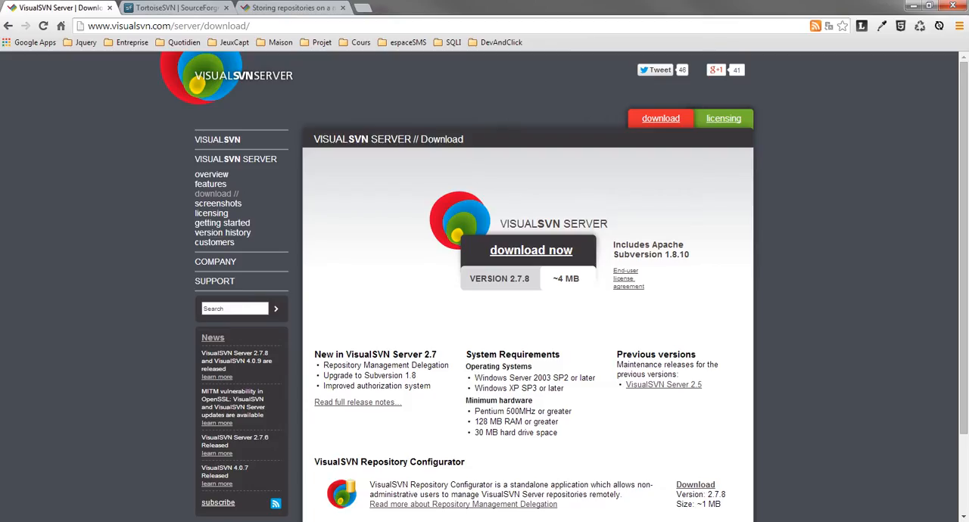
{"action": "left_click", "coordinate": [240, 521]}
{"action": "left_click", "coordinate": [272, 521]}
{"action": "left_click", "coordinate": [241, 521]}
{"action": "left_click", "coordinate": [517, 276]}
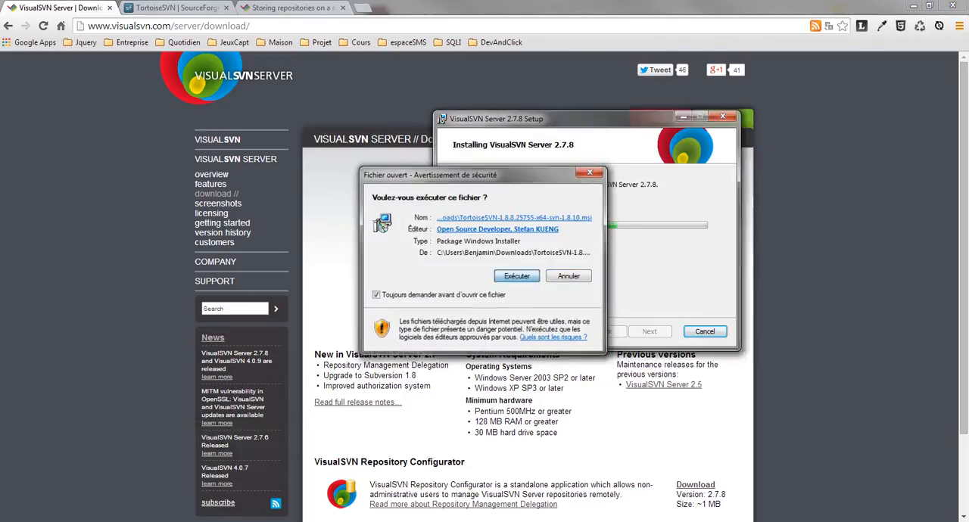
Accept the TortoiseSVN license agreement, keep the default features and location, and start the installation.
{"action": "left_click", "coordinate": [545, 362]}
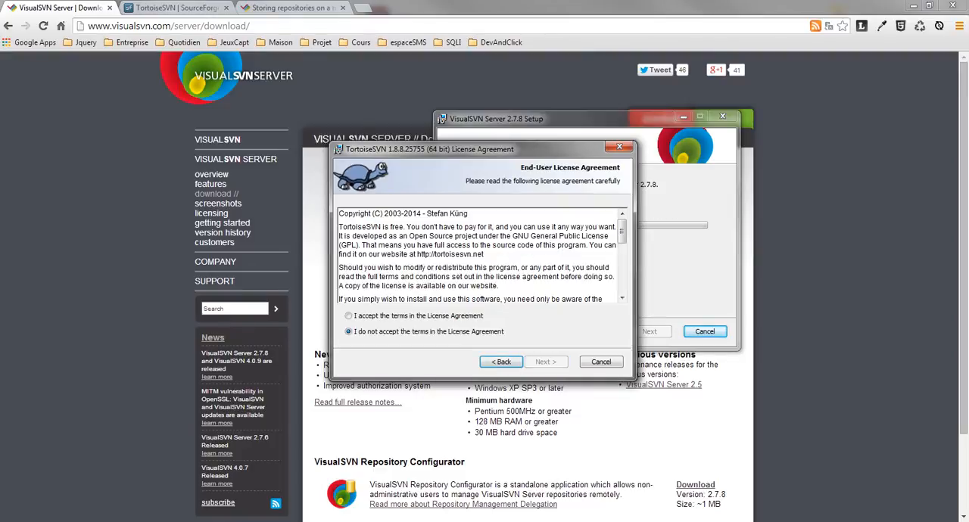
{"action": "left_click", "coordinate": [349, 316]}
{"action": "left_click", "coordinate": [546, 362]}
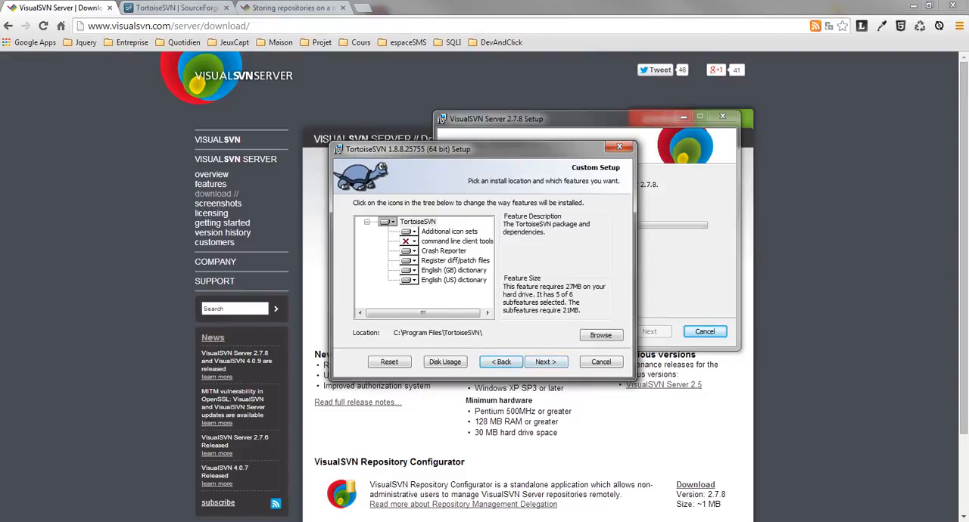
{"action": "left_click", "coordinate": [545, 361]}
{"action": "left_click", "coordinate": [545, 362]}
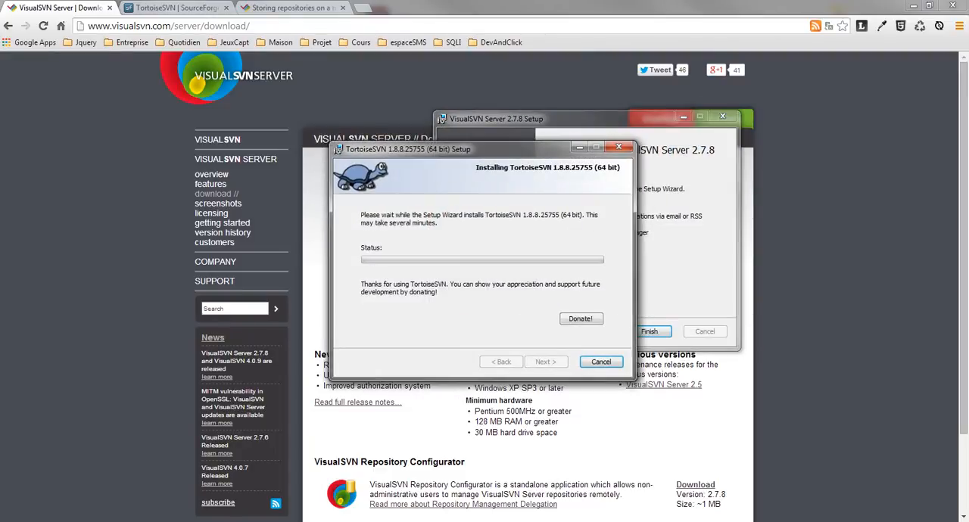
Finish the VisualSVN Server setup with Start VisualSVN Server Manager enabled, and rearrange the open windows.
{"action": "left_click", "coordinate": [685, 279]}
{"action": "left_click", "coordinate": [649, 332]}
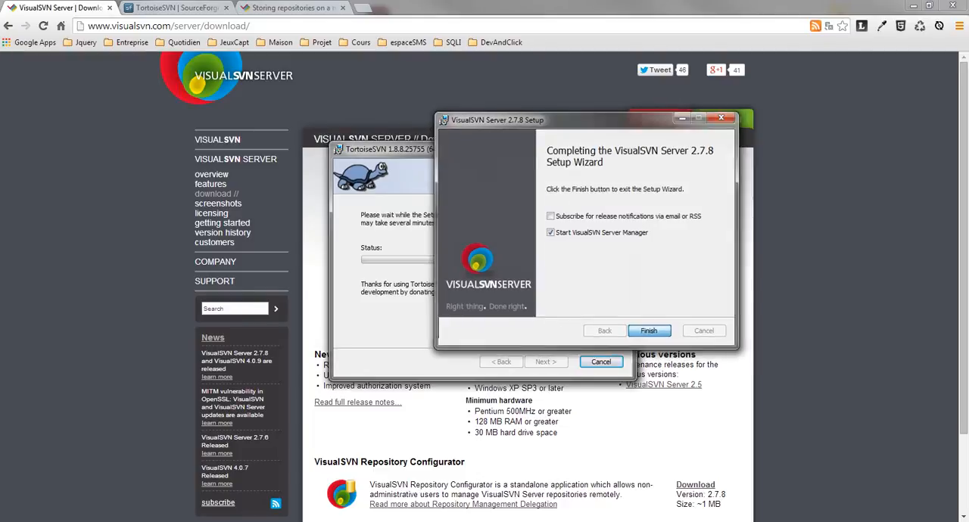
{"action": "left_click_drag", "start_coordinate": [522, 149], "coordinate": [363, 141]}
{"action": "left_click_drag", "start_coordinate": [326, 50], "coordinate": [657, 70]}
{"action": "left_click_drag", "start_coordinate": [288, 142], "coordinate": [201, 117]}
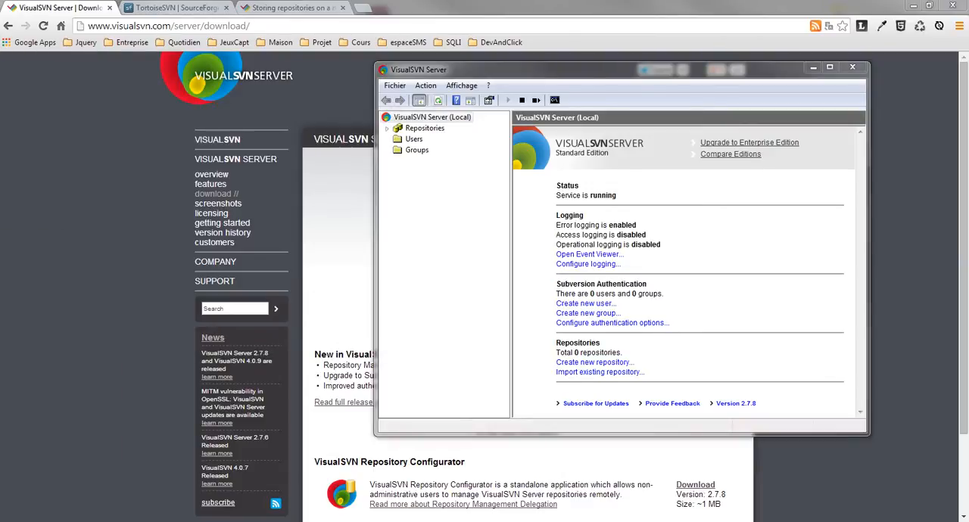
Reposition the VisualSVN Server manager and view its Users and Groups lists.
{"action": "left_click_drag", "start_coordinate": [606, 69], "coordinate": [393, 89]}
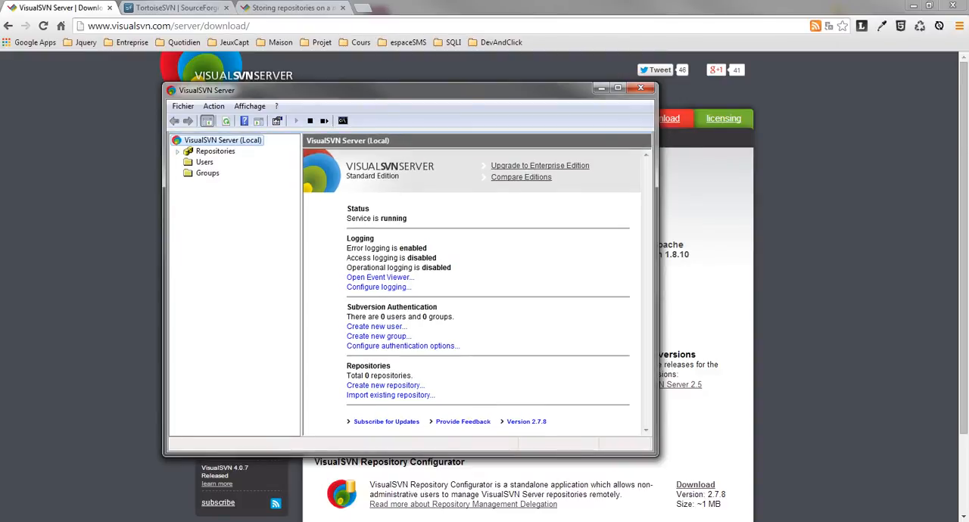
{"action": "left_click", "coordinate": [204, 162]}
{"action": "left_click", "coordinate": [207, 173]}
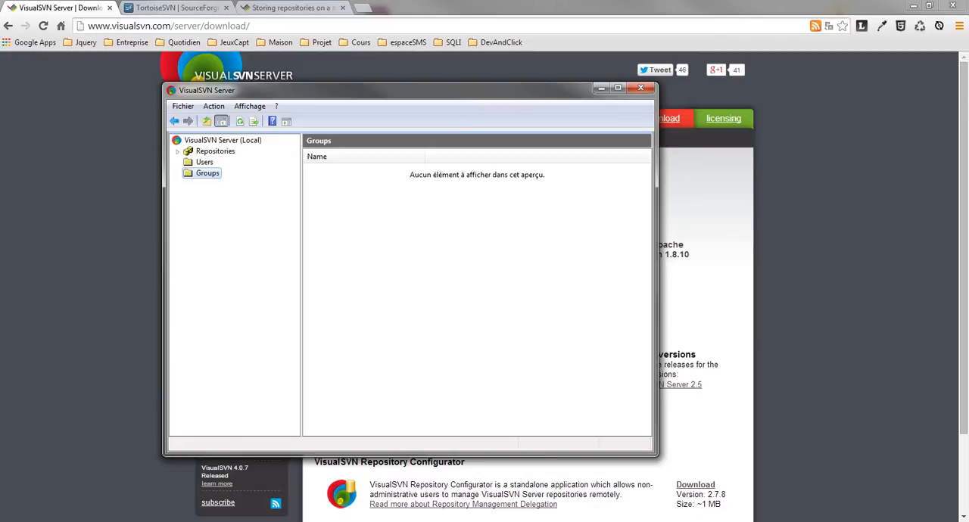
{"action": "left_click_drag", "start_coordinate": [250, 90], "coordinate": [184, 96]}
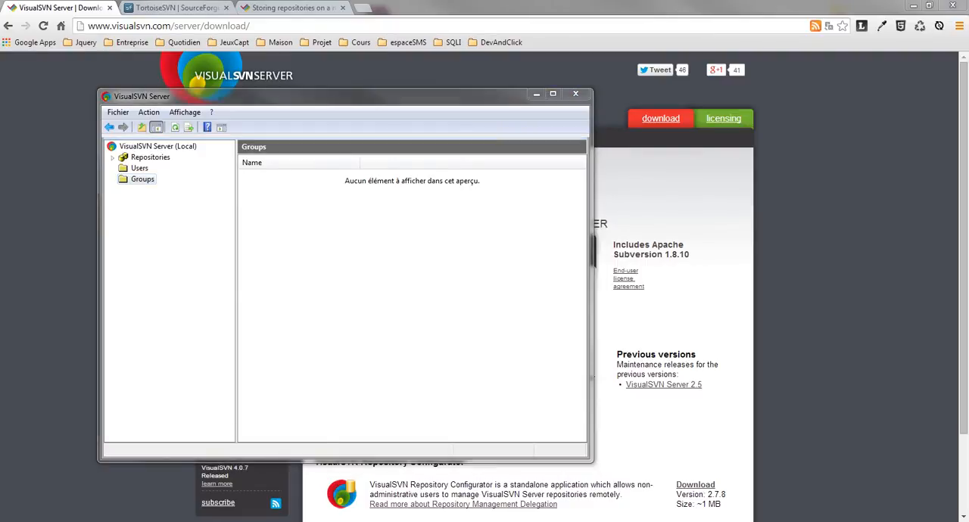
{"action": "left_click_drag", "start_coordinate": [341, 96], "coordinate": [361, 96]}
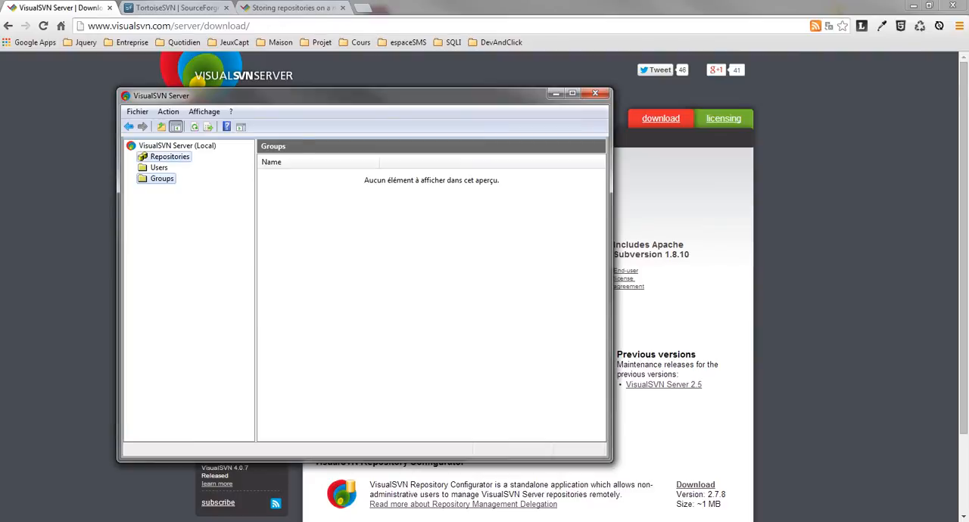
{"action": "left_click", "coordinate": [170, 156]}
{"action": "right_click", "coordinate": [167, 157]}
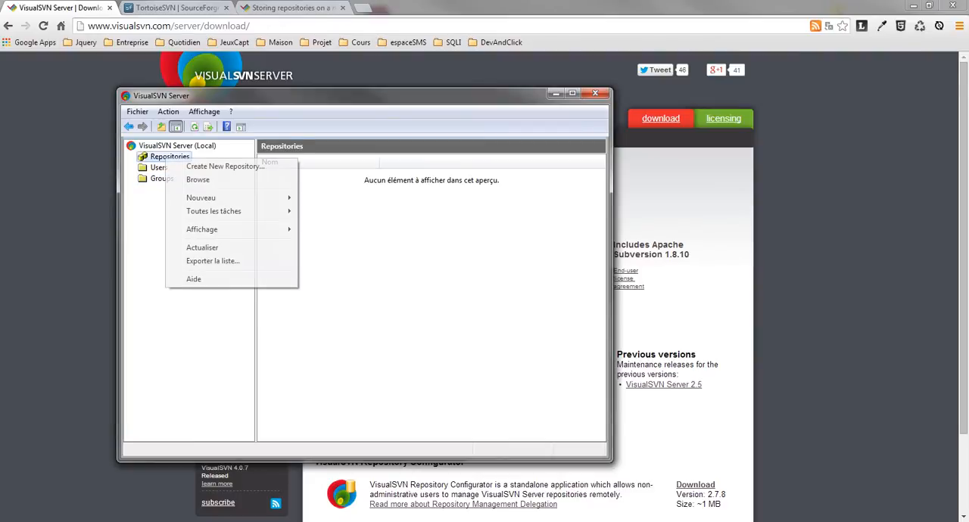
{"action": "key", "text": "Escape"}
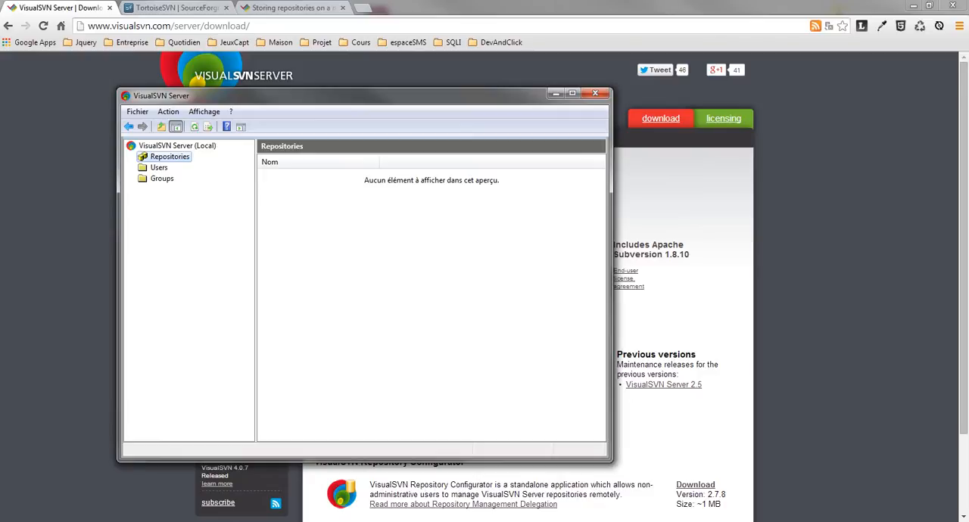
Create a new SVN user, entering the person's first name as the user name and filling in and confirming the account password.
{"action": "left_click", "coordinate": [159, 167]}
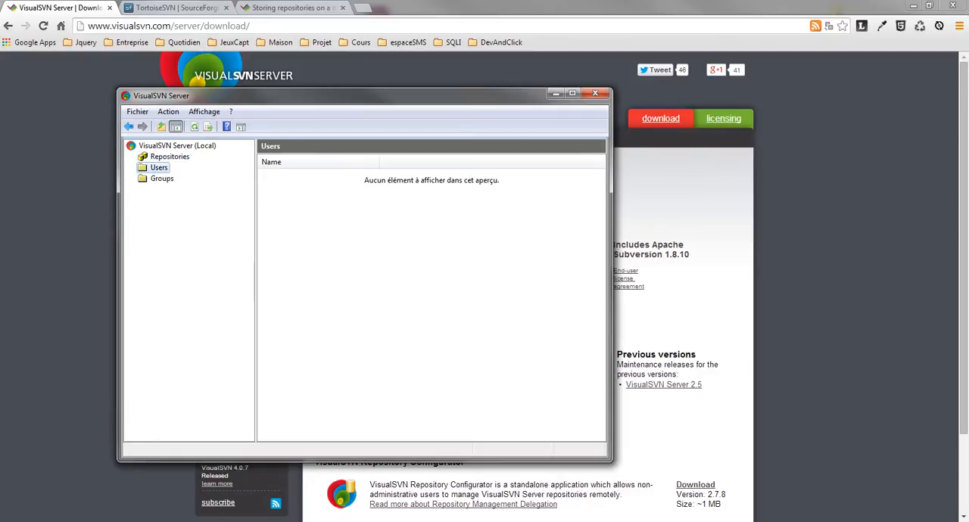
{"action": "right_click", "coordinate": [156, 169]}
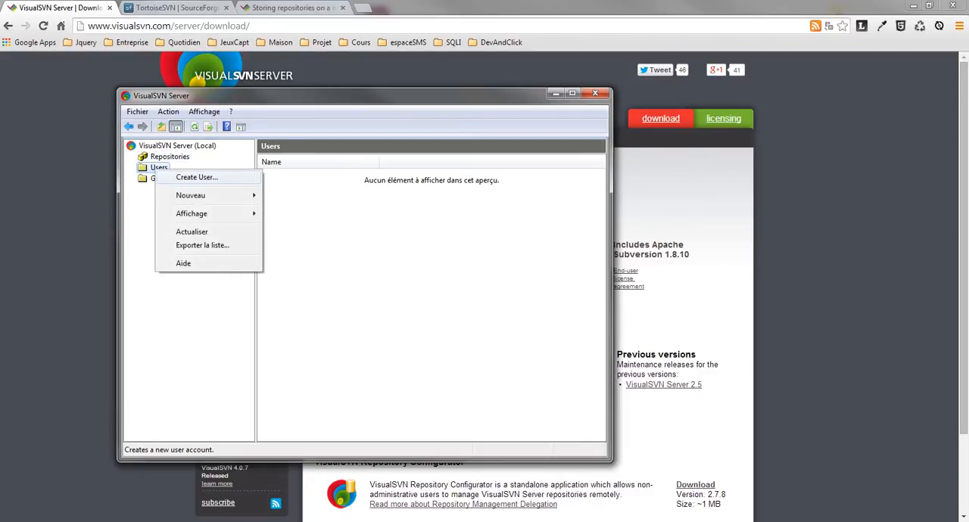
{"action": "left_click", "coordinate": [197, 177]}
{"action": "left_click_drag", "start_coordinate": [340, 219], "coordinate": [315, 193]}
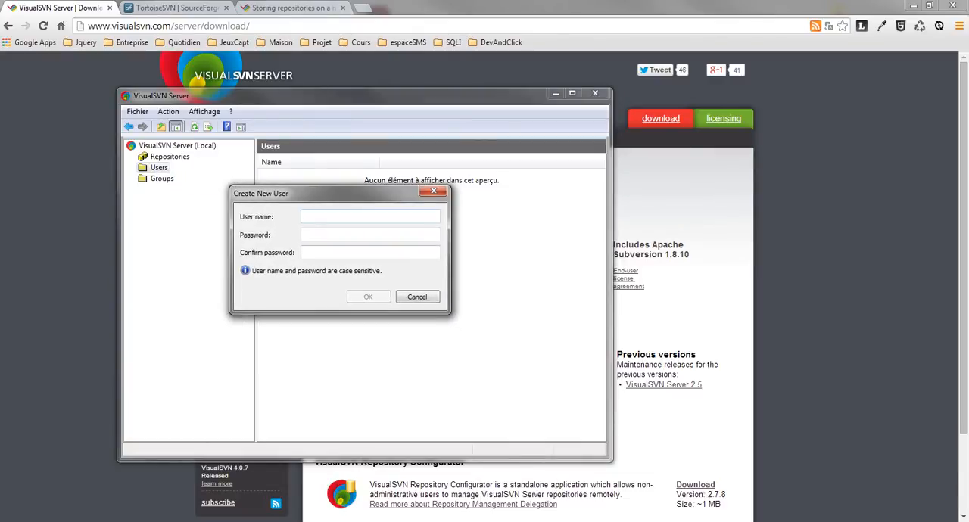
{"action": "type", "text": "benjamin"}
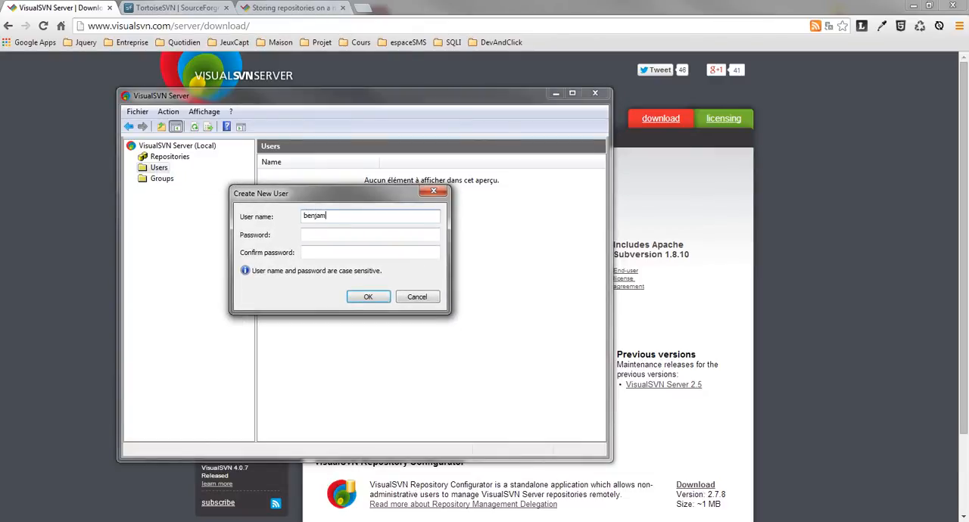
{"action": "key", "text": "Tab"}
{"action": "type", "text": "test"}
{"action": "key", "text": "Tab"}
{"action": "type", "text": "test"}
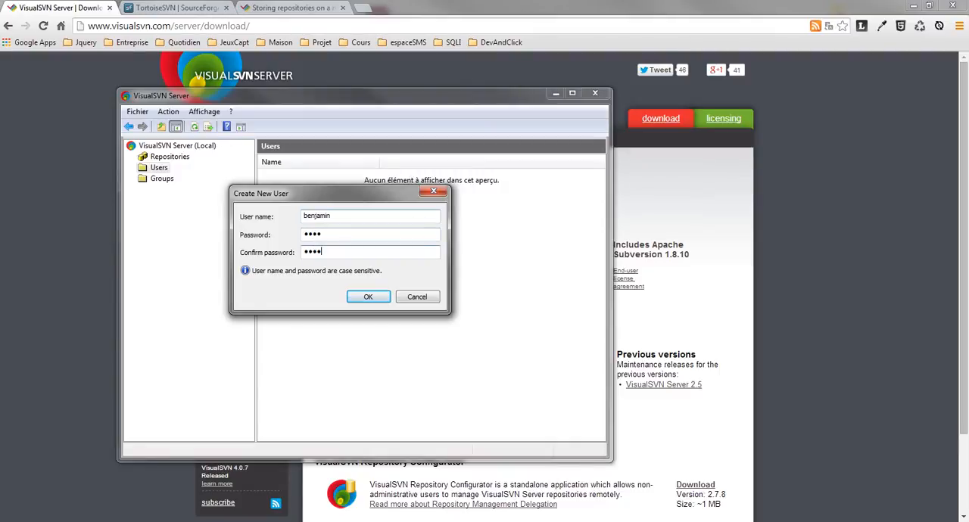
{"action": "key", "text": "Return"}
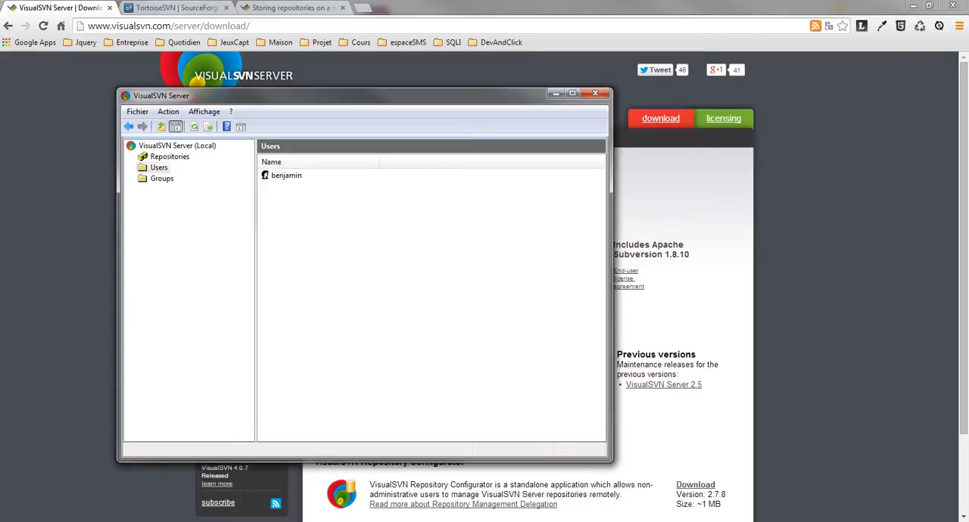
{"action": "left_click", "coordinate": [286, 175]}
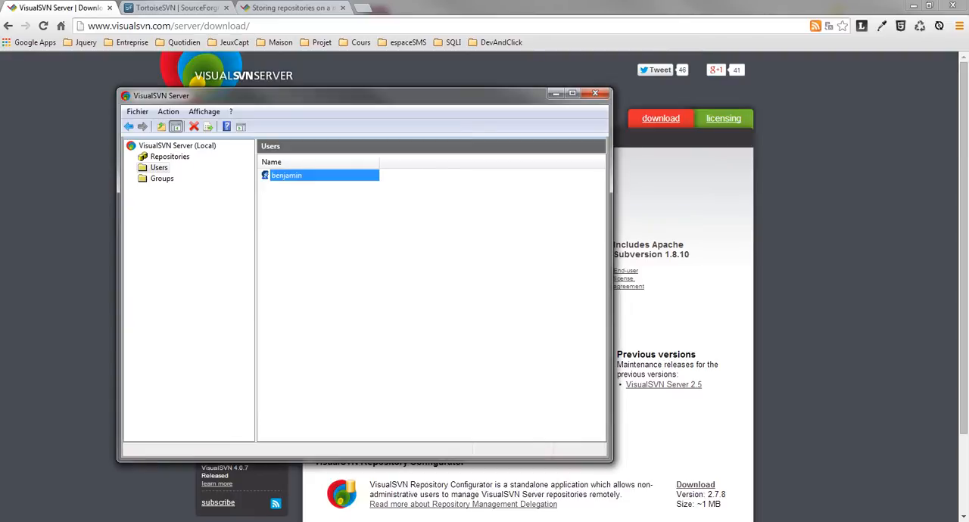
{"action": "left_click", "coordinate": [158, 167]}
{"action": "right_click", "coordinate": [160, 167]}
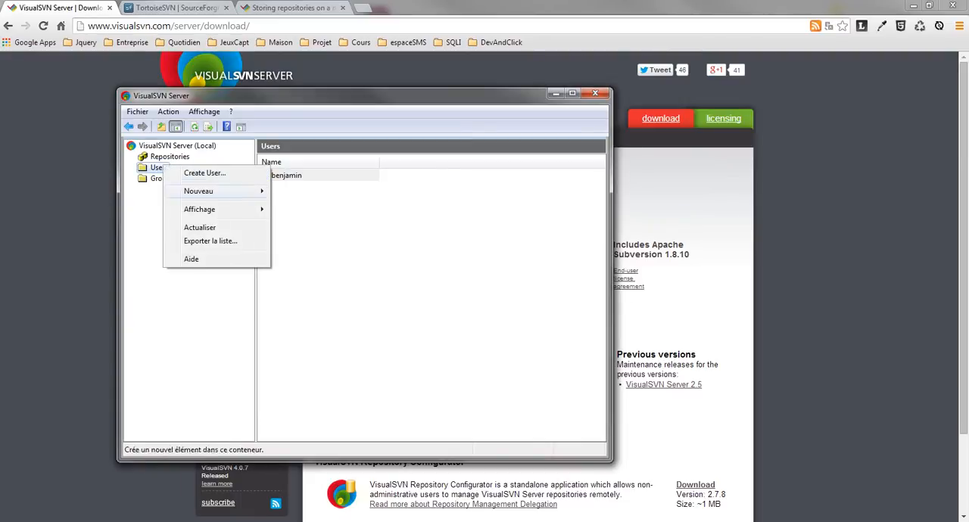
{"action": "mouse_move", "coordinate": [199, 209]}
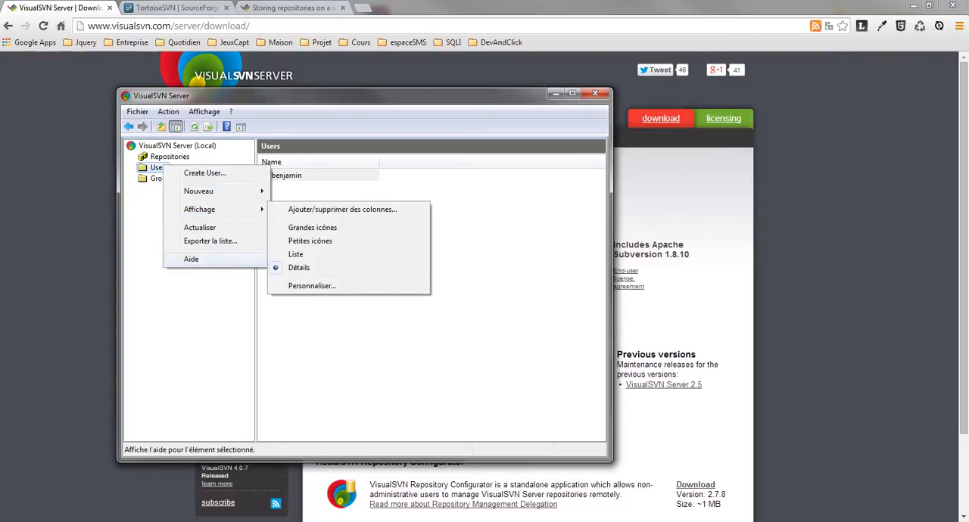
{"action": "left_click", "coordinate": [202, 303]}
{"action": "right_click", "coordinate": [161, 179]}
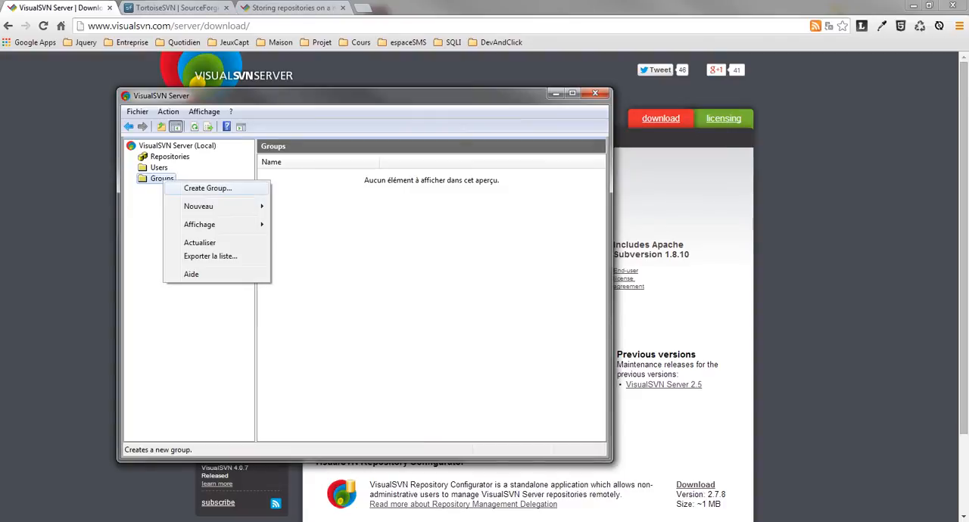
{"action": "left_click", "coordinate": [204, 306]}
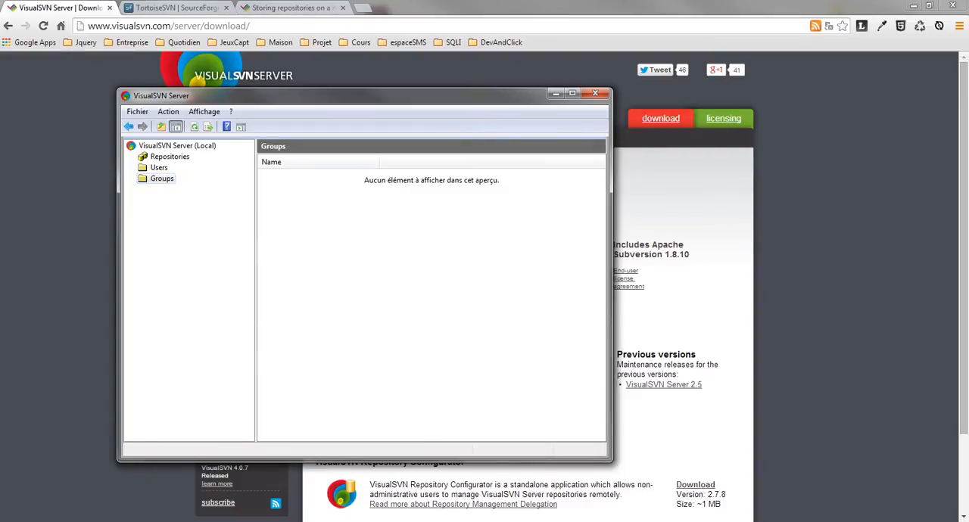
{"action": "left_click", "coordinate": [159, 168]}
Create a single-project repository named ecommerce with trunk, branches and tags folders, giving all Subversion users Read / Write access.
{"action": "right_click", "coordinate": [168, 157]}
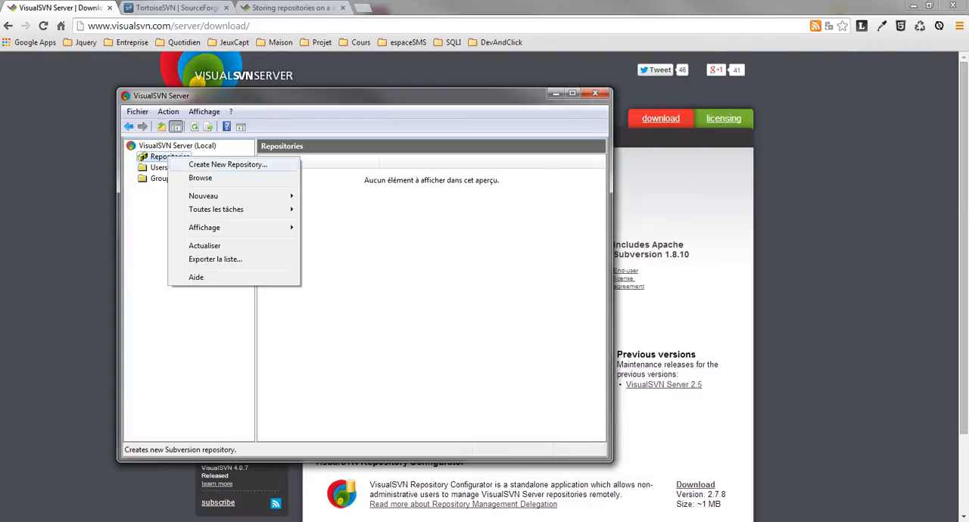
{"action": "left_click", "coordinate": [227, 164]}
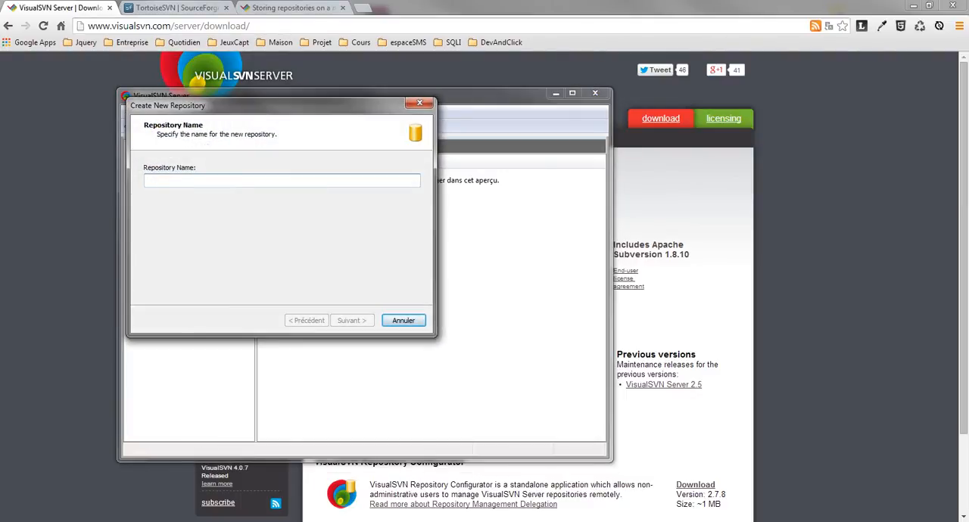
{"action": "type", "text": "ecommerce"}
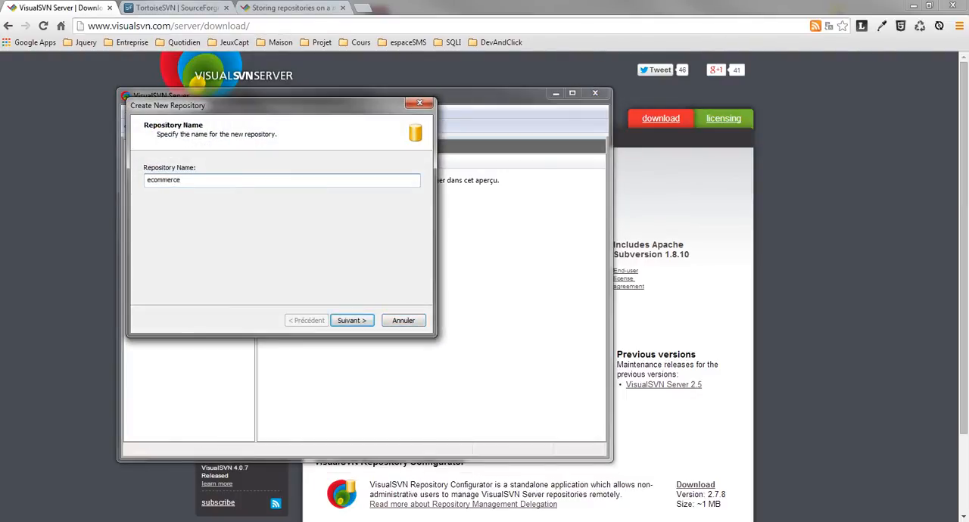
{"action": "key", "text": "Return"}
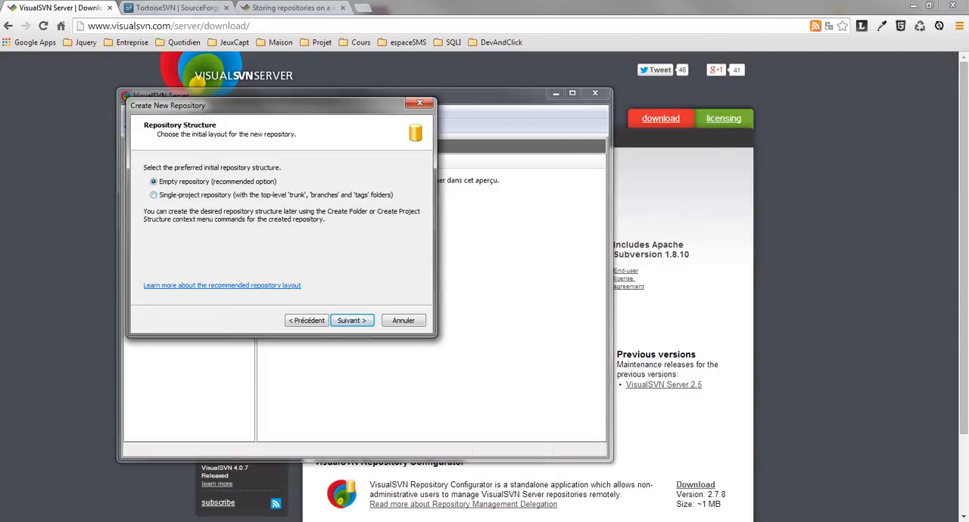
{"action": "key", "text": "Down"}
{"action": "key", "text": "Return"}
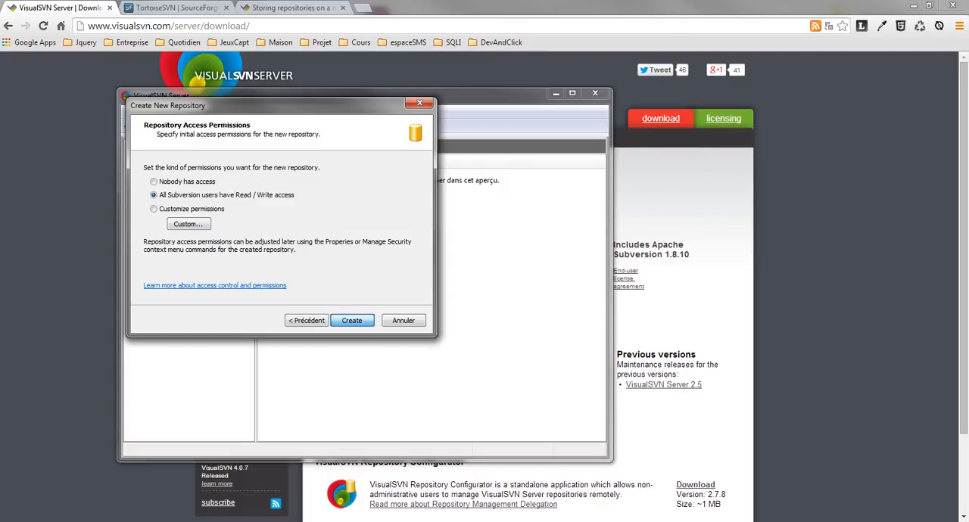
{"action": "key", "text": "Return"}
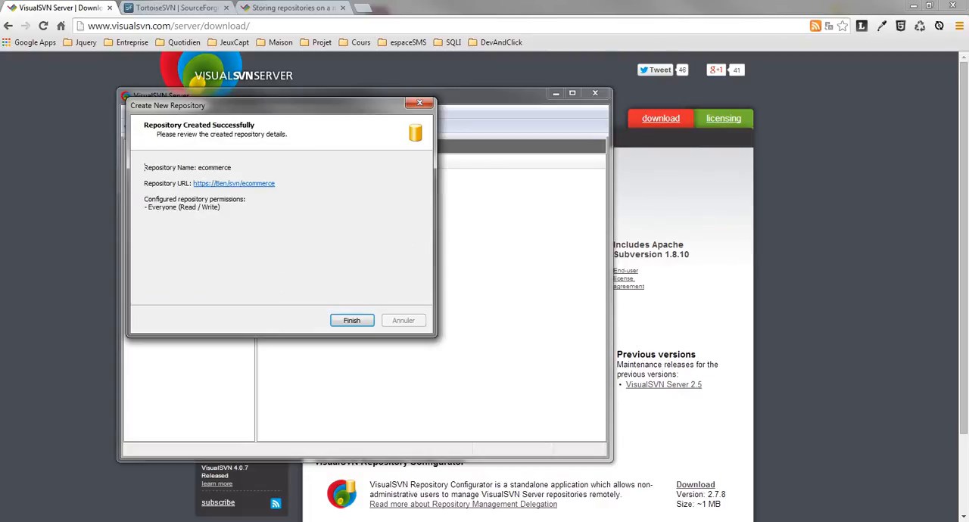
{"action": "key", "text": "Return"}
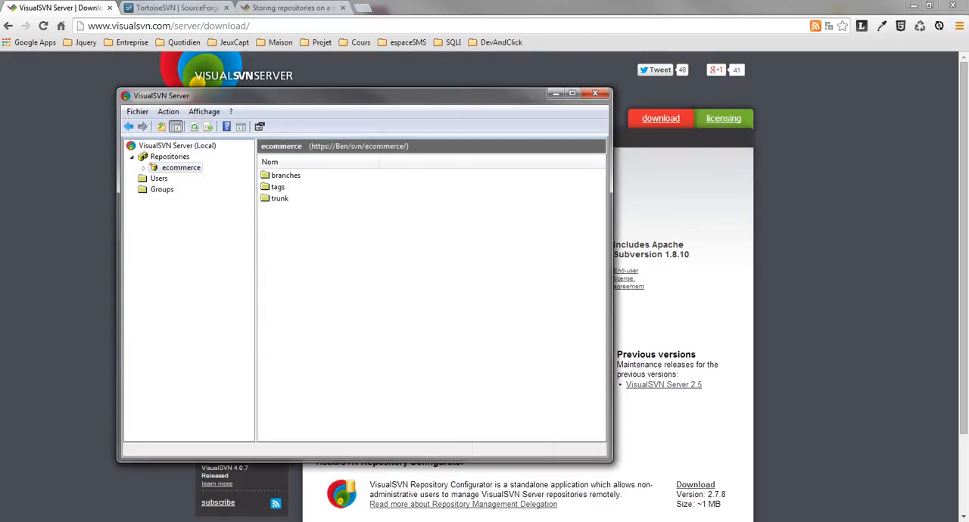
Switch to Windows Explorer and inspect the SVN folder on the 192.168.1.36 network share for the repository files.
{"action": "left_click", "coordinate": [143, 521]}
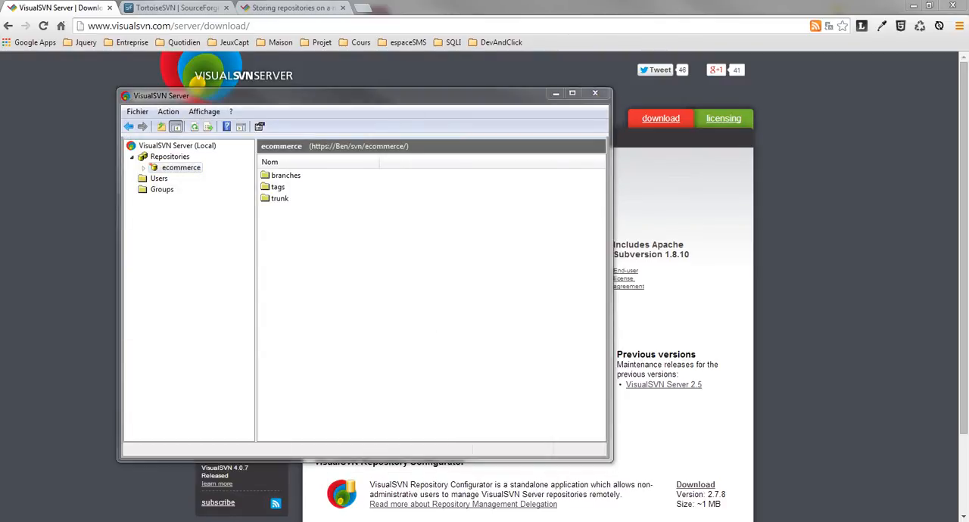
{"action": "left_click_drag", "start_coordinate": [0, 155], "coordinate": [229, 143]}
{"action": "left_click", "coordinate": [194, 164]}
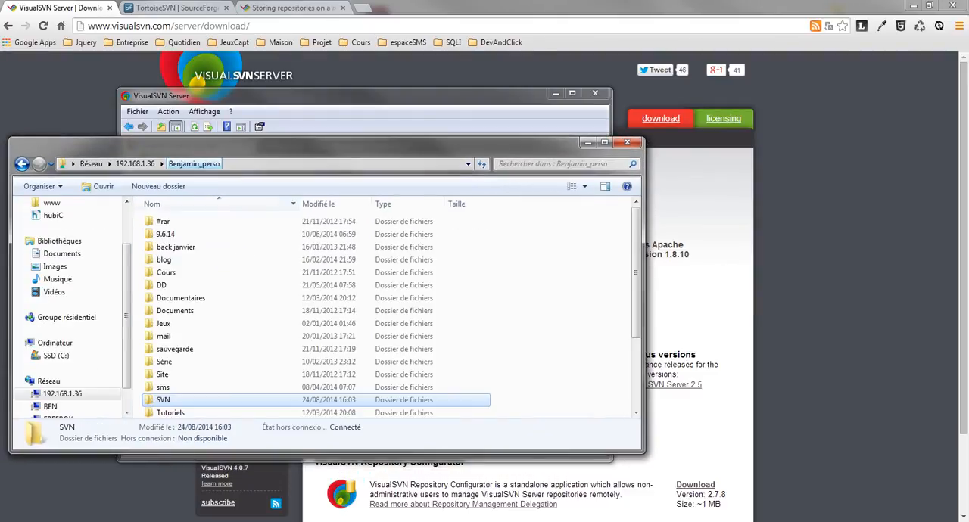
{"action": "double_click", "coordinate": [163, 400]}
{"action": "left_click", "coordinate": [175, 222]}
{"action": "left_click", "coordinate": [303, 318]}
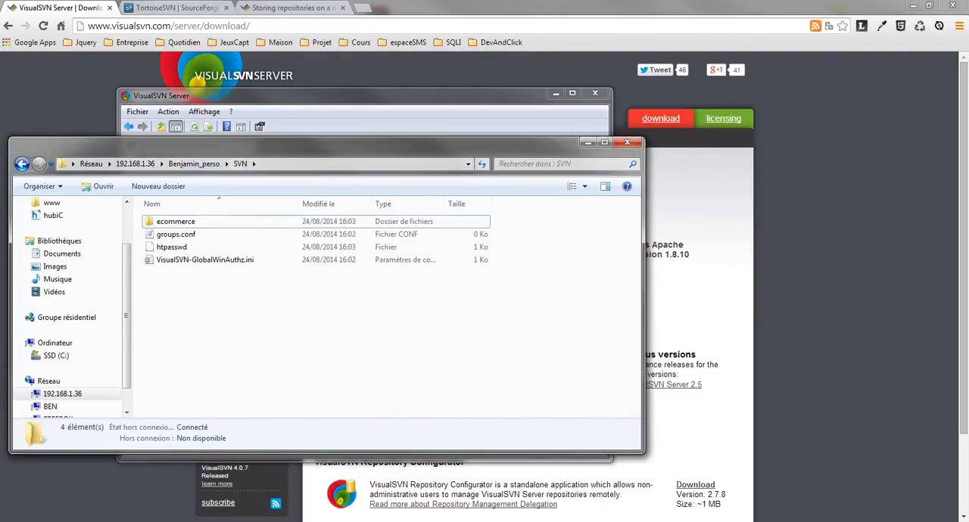
{"action": "left_click_drag", "start_coordinate": [302, 144], "coordinate": [0, 133]}
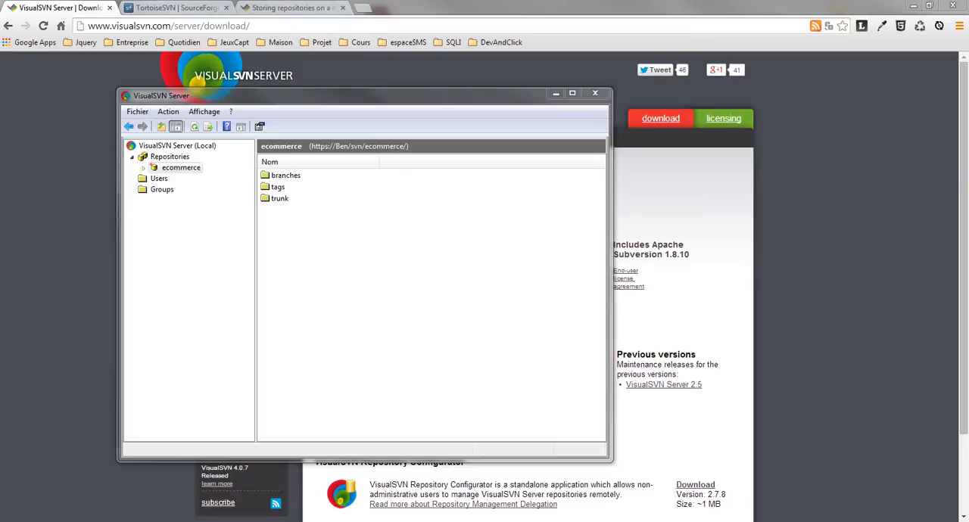
Return to the VisualSVN Server manager and examine the branches, tags and trunk folders of the ecommerce repository.
{"action": "left_click", "coordinate": [181, 167]}
{"action": "left_click", "coordinate": [286, 175]}
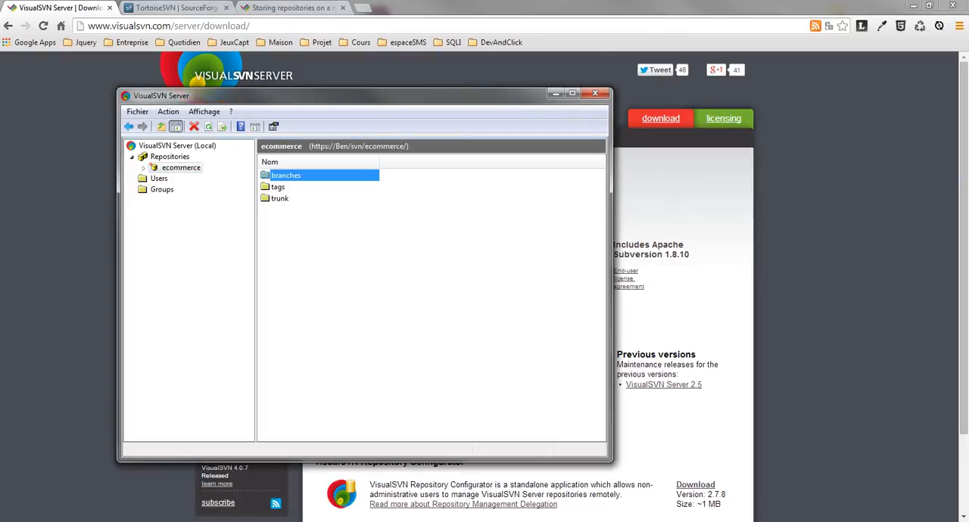
{"action": "left_click", "coordinate": [278, 186]}
{"action": "left_click", "coordinate": [280, 199]}
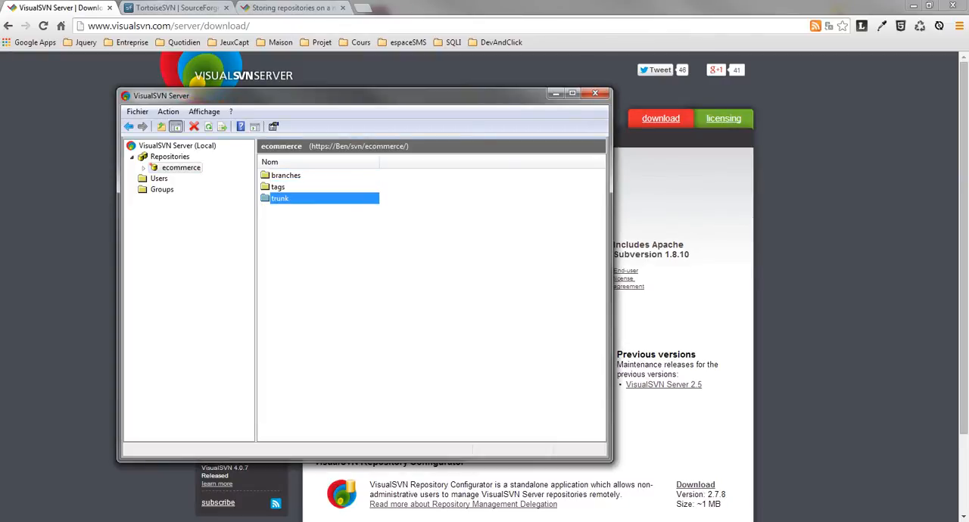
{"action": "left_click", "coordinate": [333, 259]}
{"action": "left_click", "coordinate": [280, 198]}
{"action": "left_click", "coordinate": [363, 272]}
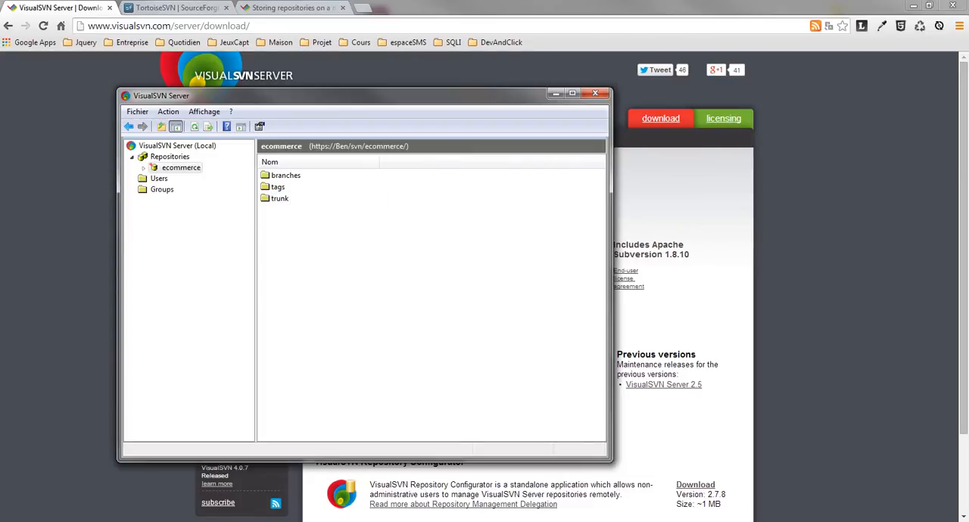
{"action": "left_click", "coordinate": [280, 199]}
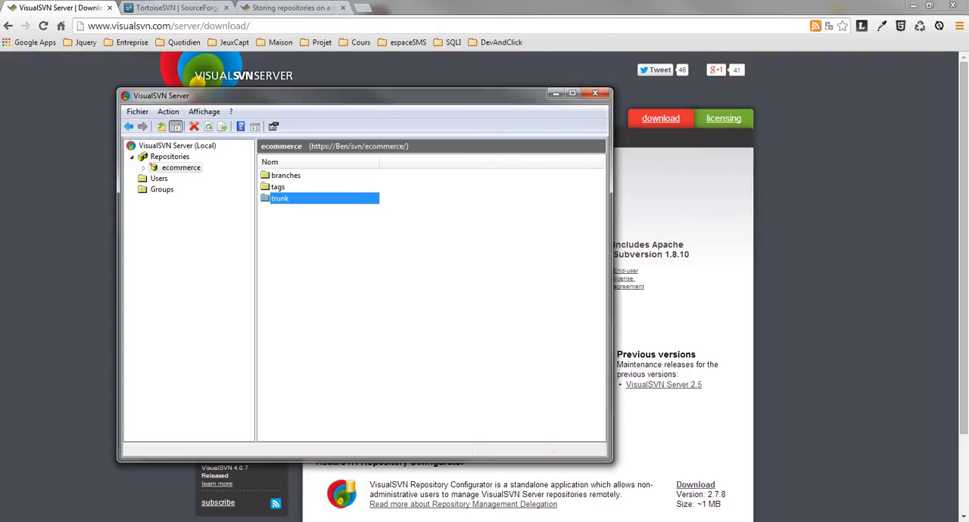
{"action": "left_click", "coordinate": [279, 187]}
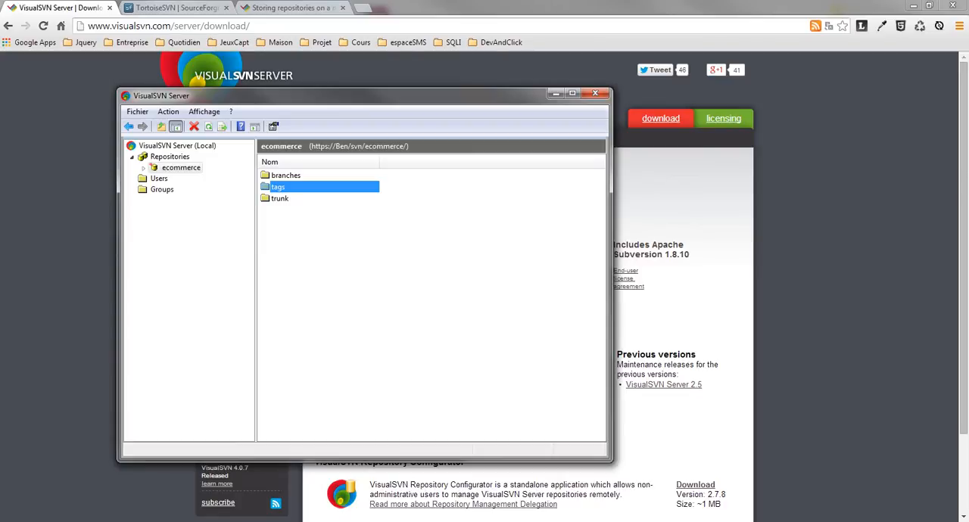
{"action": "key", "text": "Down"}
{"action": "key", "text": "Up"}
{"action": "key", "text": "Down"}
{"action": "key", "text": "Up"}
{"action": "key", "text": "Up"}
{"action": "key", "text": "Down"}
{"action": "key", "text": "Up"}
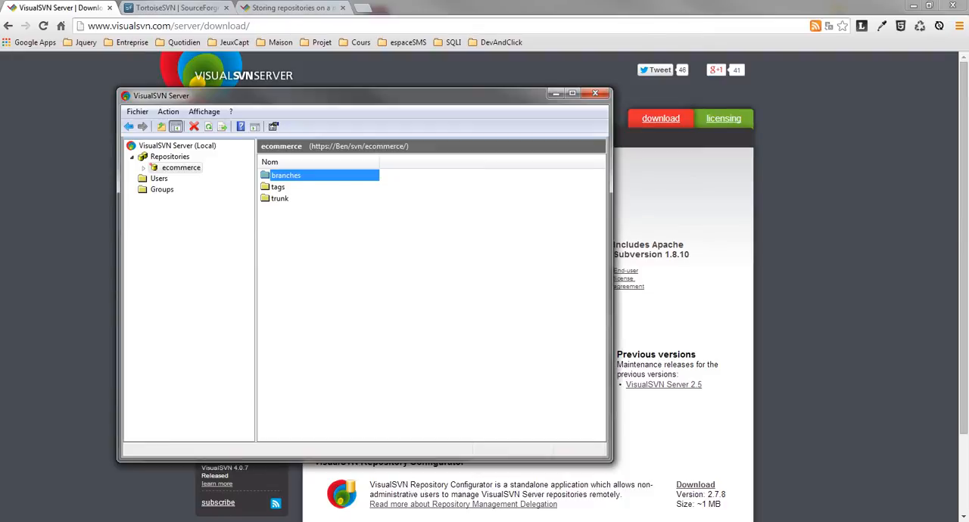
{"action": "left_click", "coordinate": [278, 187]}
{"action": "left_click", "coordinate": [286, 175]}
{"action": "left_click", "coordinate": [354, 253]}
{"action": "left_click", "coordinate": [280, 198]}
{"action": "left_click", "coordinate": [278, 187]}
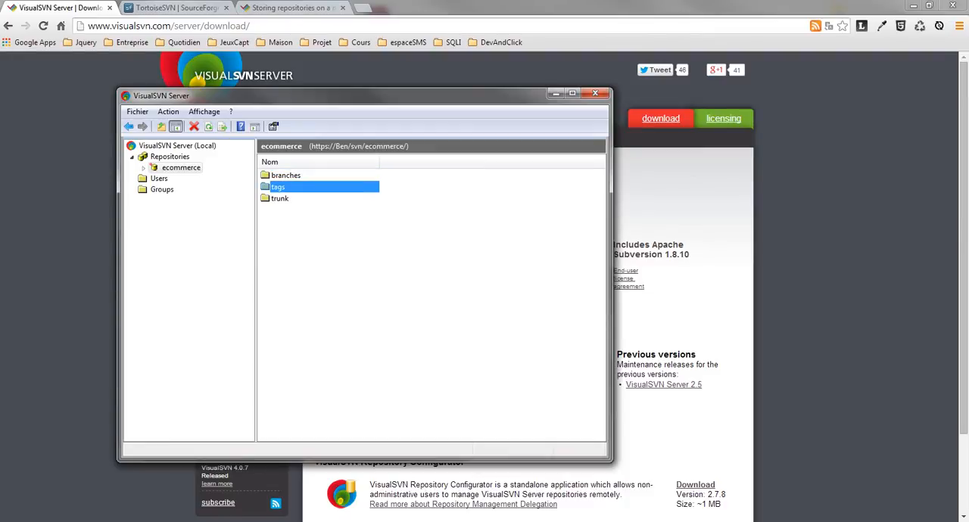
{"action": "left_click", "coordinate": [286, 176]}
{"action": "left_click", "coordinate": [353, 254]}
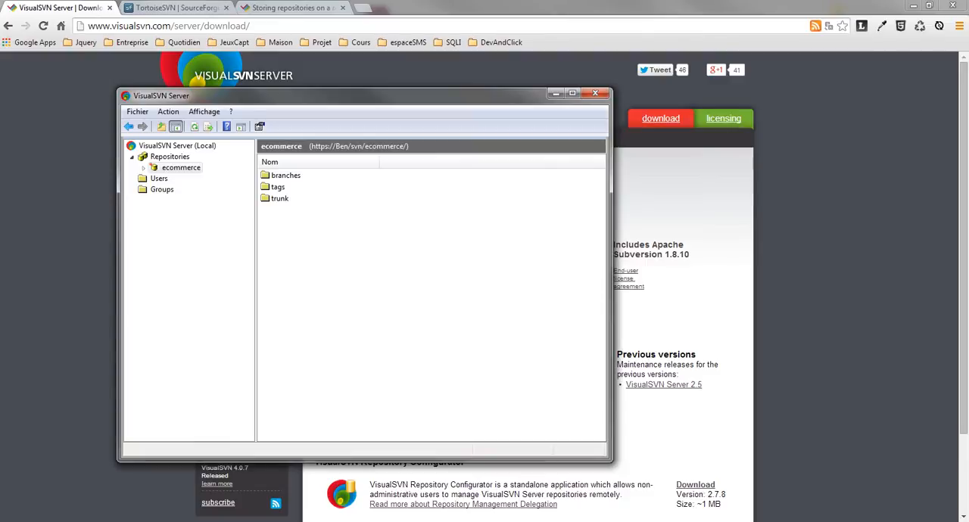
{"action": "left_click", "coordinate": [280, 198]}
{"action": "left_click", "coordinate": [278, 187]}
{"action": "left_click", "coordinate": [286, 175]}
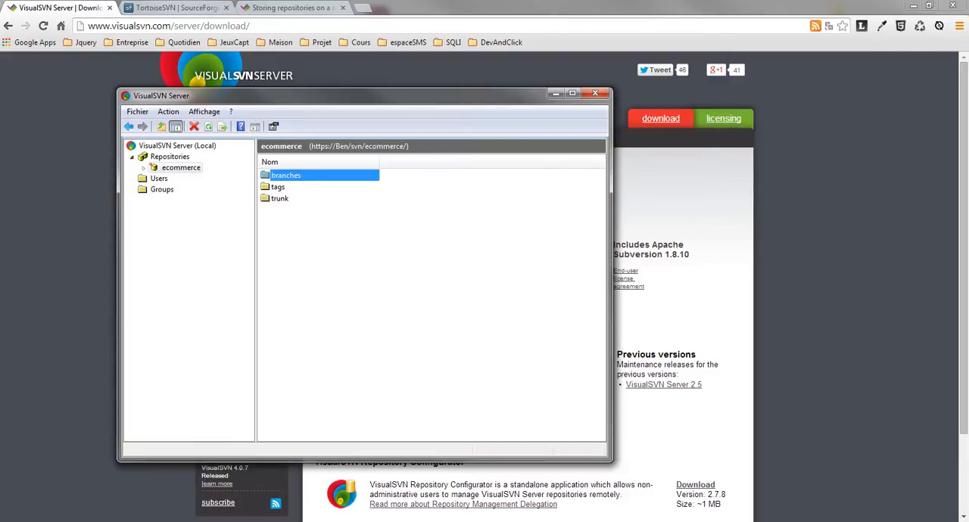
Look at the trunk folder and expand the ecommerce repository to show its subfolders in the tree.
{"action": "left_click", "coordinate": [281, 198]}
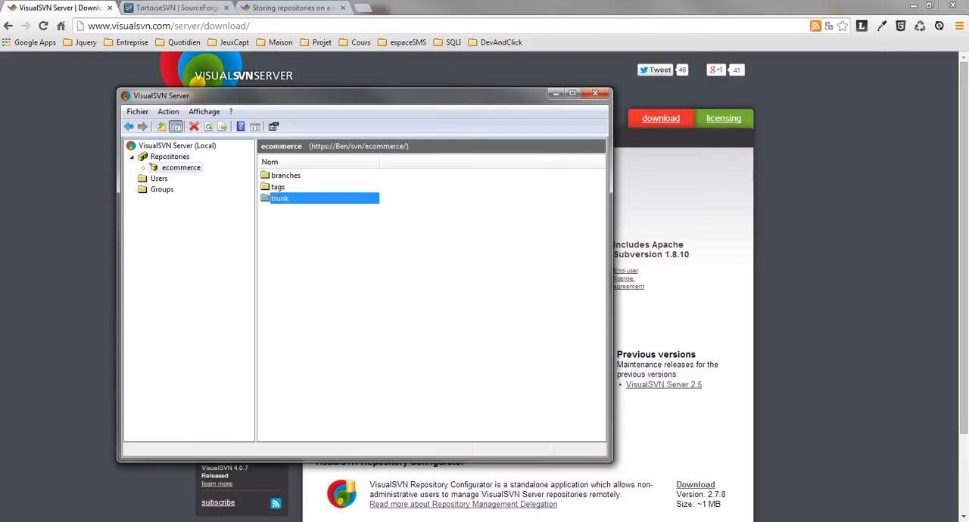
{"action": "left_click", "coordinate": [333, 250]}
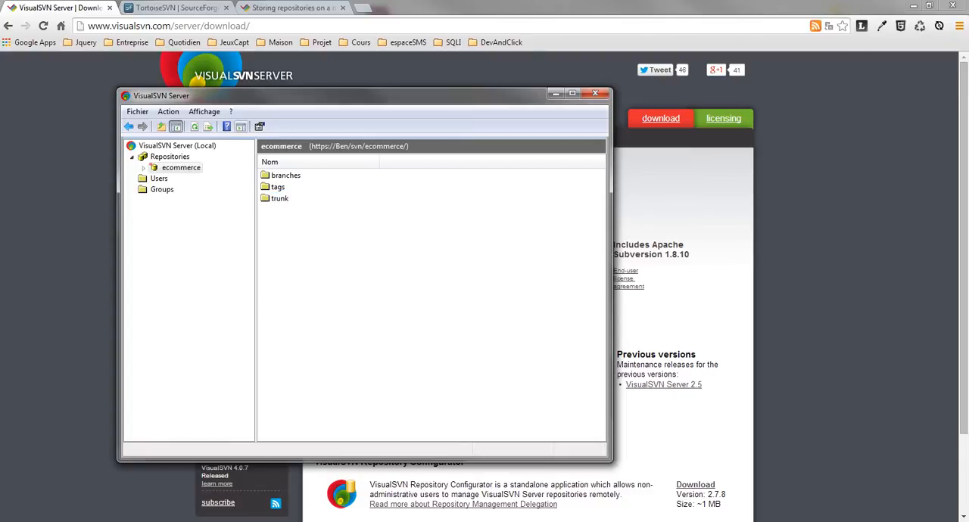
{"action": "left_click_drag", "start_coordinate": [198, 96], "coordinate": [300, 88]}
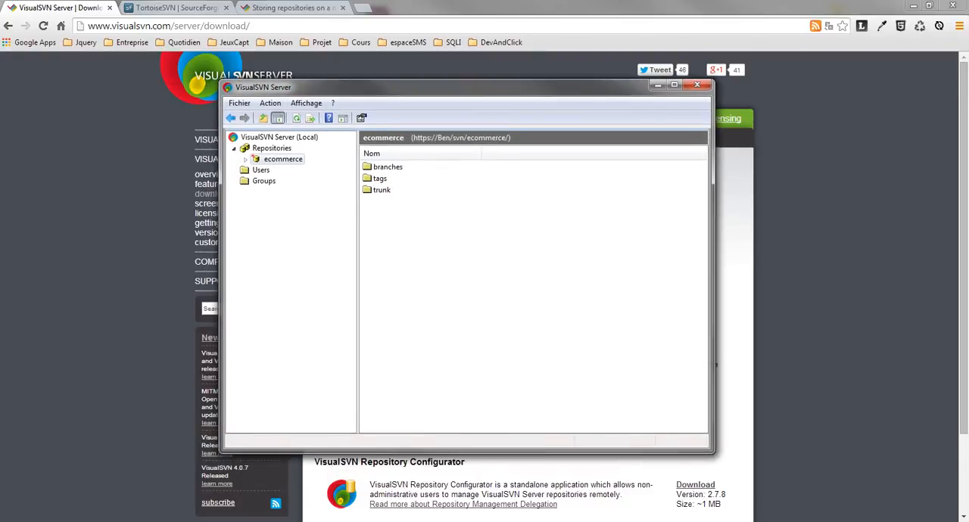
{"action": "left_click", "coordinate": [283, 159]}
{"action": "left_click", "coordinate": [245, 160]}
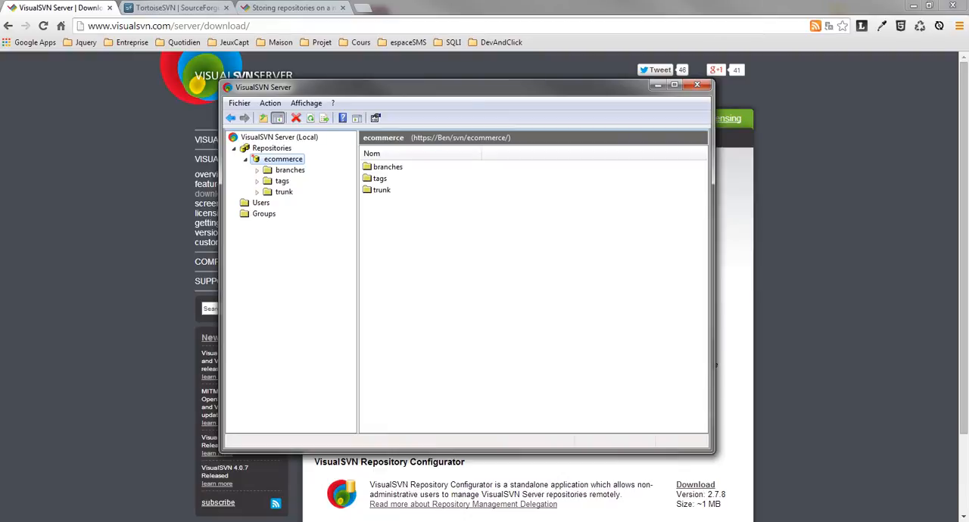
Browse the ecommerce repository in the web browser and review the other commands offered for it in VisualSVN Server.
{"action": "right_click", "coordinate": [277, 159]}
{"action": "left_click", "coordinate": [299, 180]}
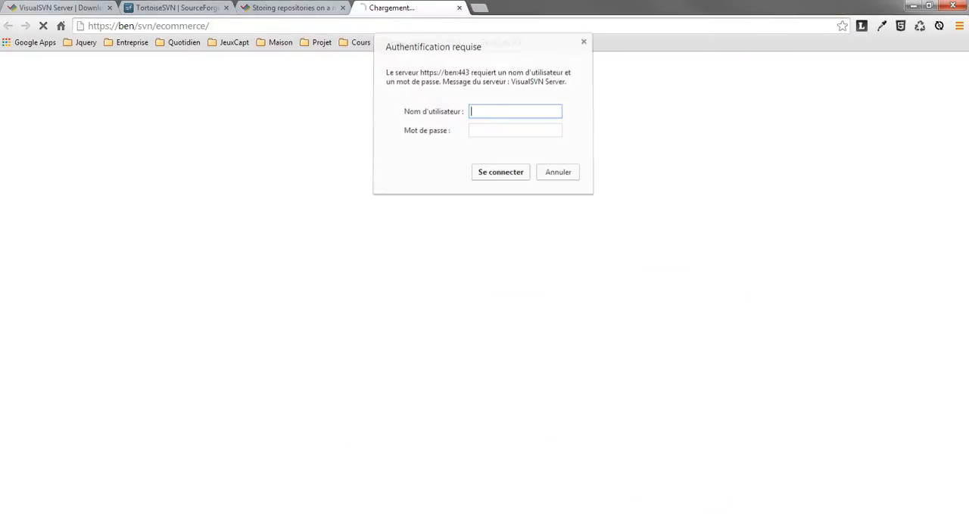
{"action": "key", "text": "alt+Tab"}
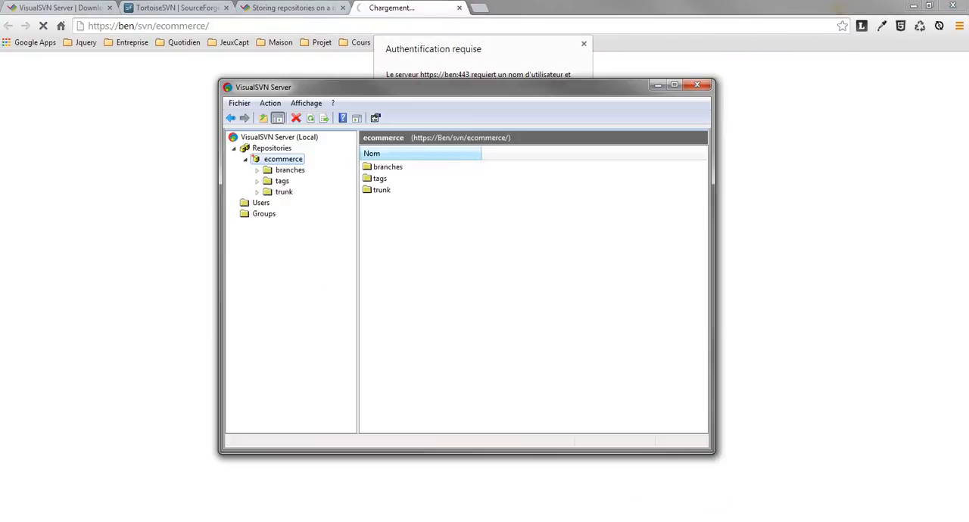
{"action": "right_click", "coordinate": [288, 161]}
{"action": "mouse_move", "coordinate": [333, 246]}
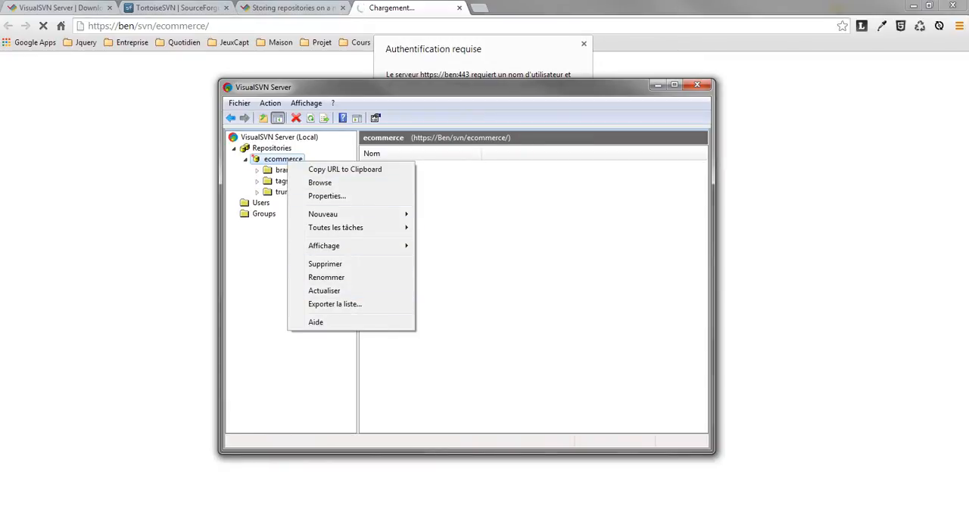
{"action": "key", "text": "alt+Tab"}
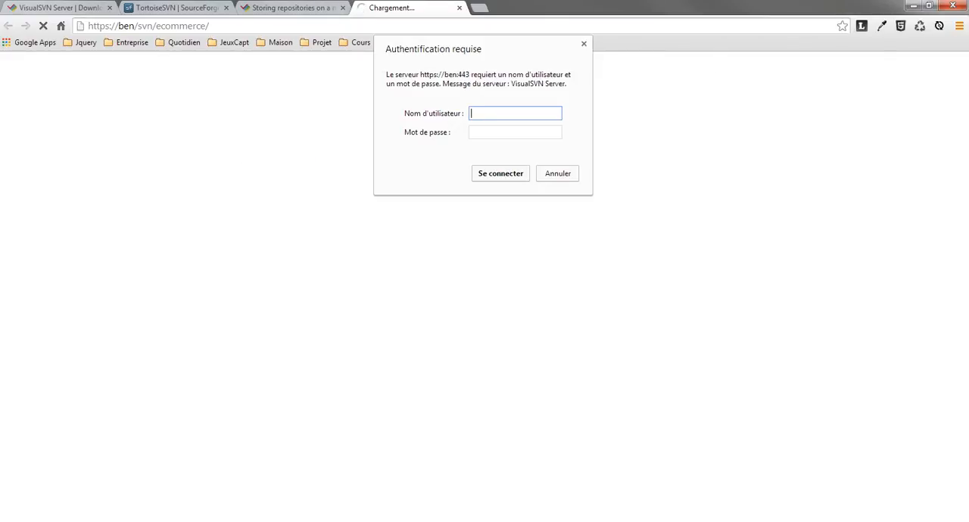
Sign in to the repository page with the SVN user name and account password, and dismiss the offer to save the password.
{"action": "type", "text": "benjamin"}
{"action": "key", "text": "Tab"}
{"action": "type", "text": "****"}
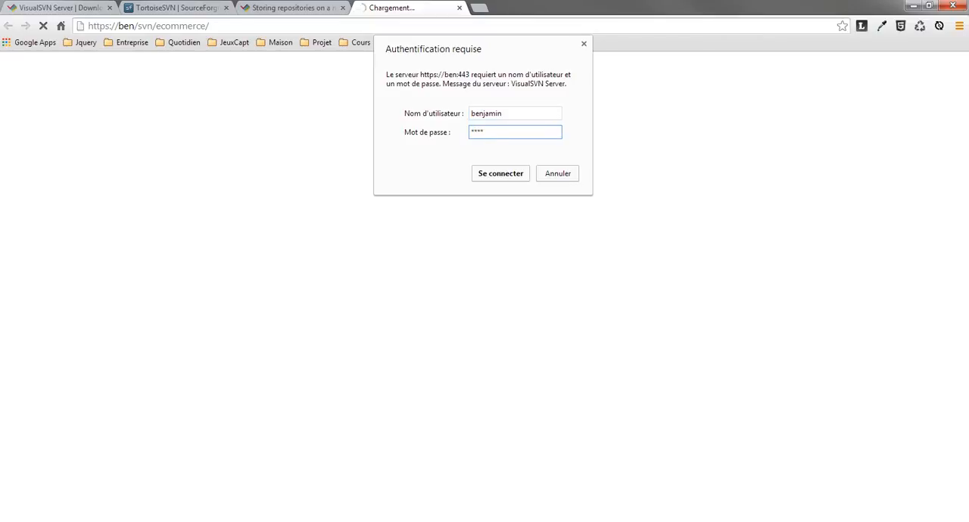
{"action": "key", "text": "Return"}
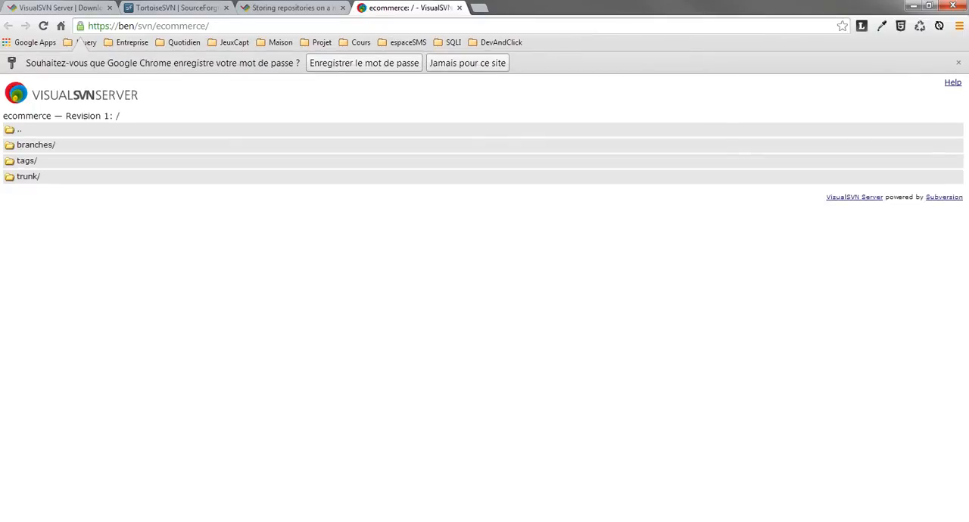
{"action": "left_click", "coordinate": [958, 63]}
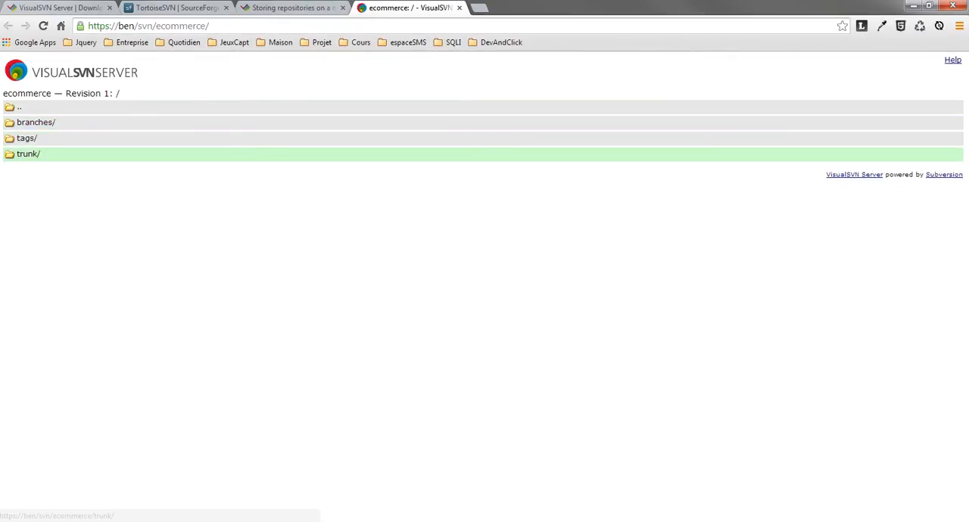
Look inside the trunk, tags and branches folders on the repository web page and return to the repository root.
{"action": "left_click", "coordinate": [28, 153]}
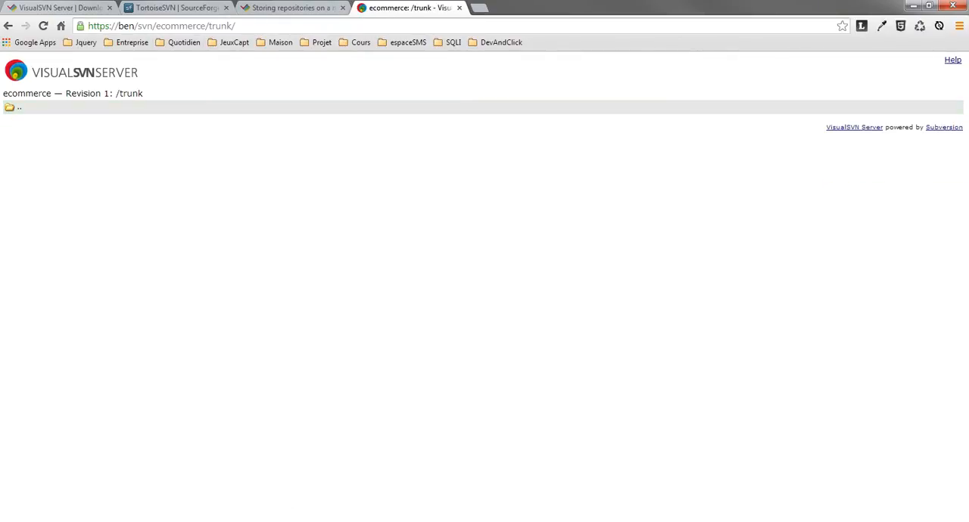
{"action": "left_click", "coordinate": [19, 107]}
{"action": "left_click", "coordinate": [26, 138]}
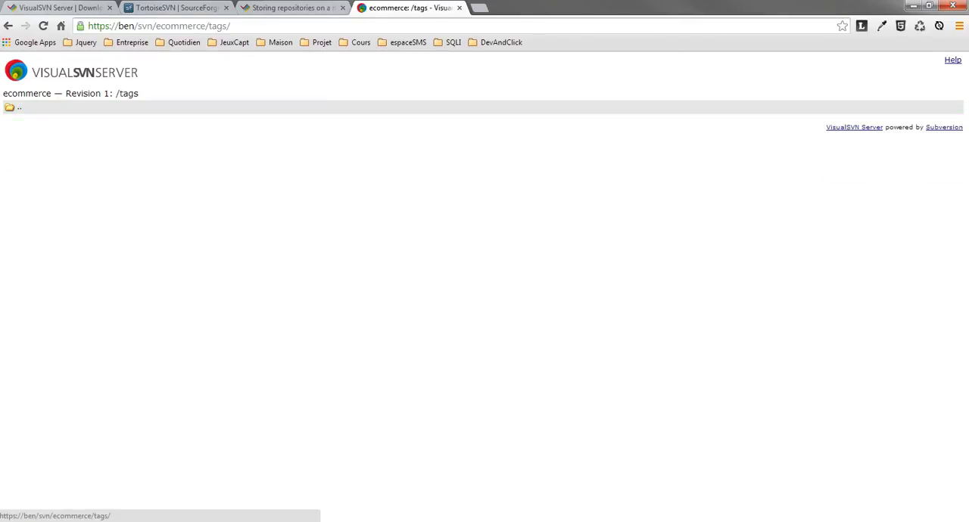
{"action": "left_click", "coordinate": [19, 107]}
{"action": "left_click", "coordinate": [36, 122]}
{"action": "left_click", "coordinate": [19, 107]}
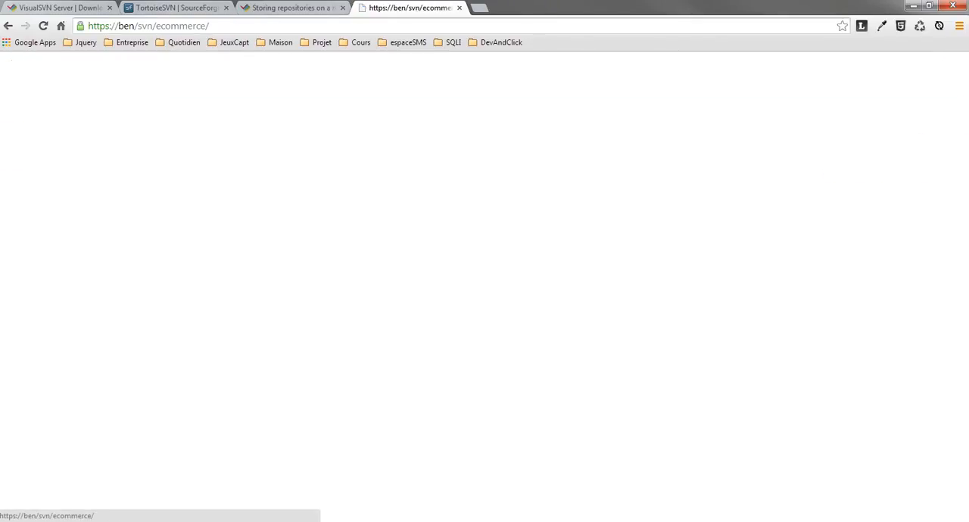
Open the trunk folder of the ecommerce repository in the browser and copy its URL.
{"action": "left_click", "coordinate": [215, 26]}
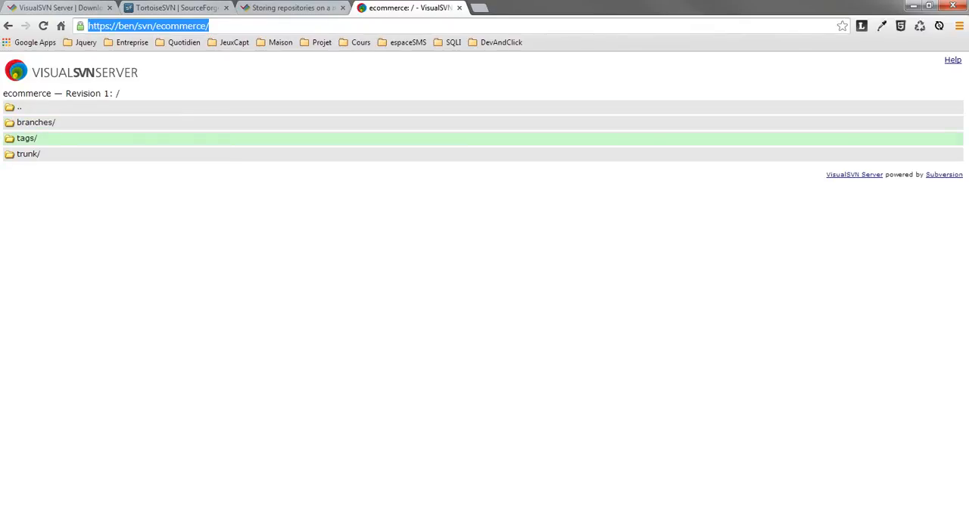
{"action": "left_click", "coordinate": [28, 154]}
{"action": "left_click", "coordinate": [175, 26]}
{"action": "right_click", "coordinate": [175, 29]}
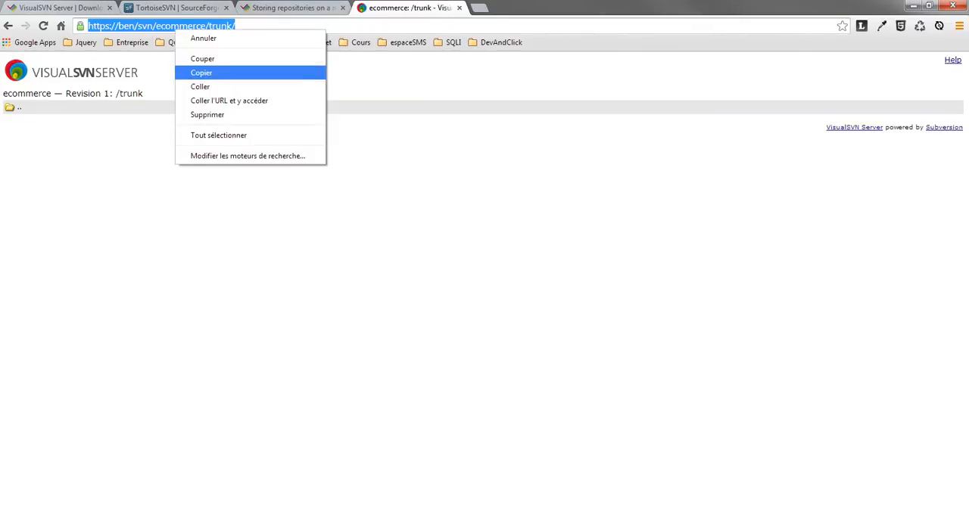
{"action": "left_click", "coordinate": [201, 73]}
{"action": "key", "text": "alt+Tab"}
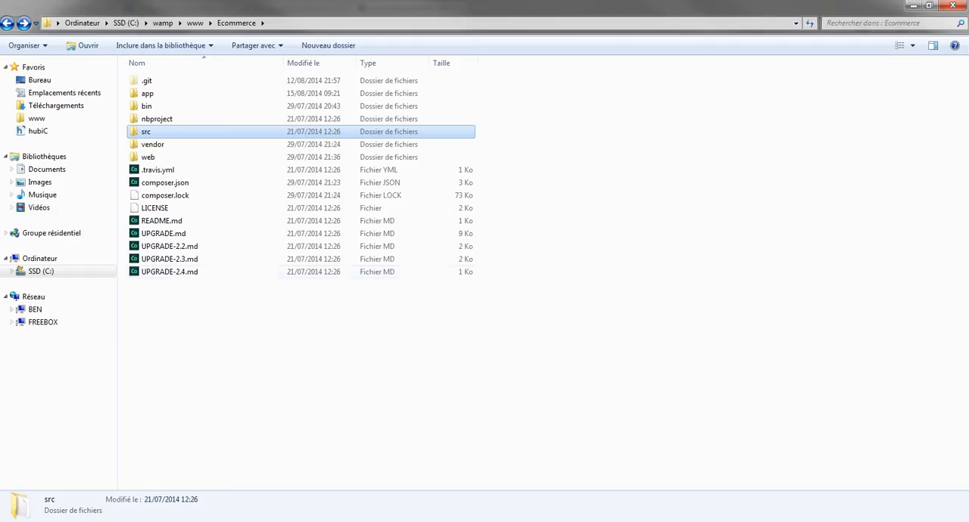
{"action": "left_click", "coordinate": [196, 22]}
{"action": "left_click_drag", "start_coordinate": [212, 437], "coordinate": [157, 451]}
{"action": "right_click", "coordinate": [156, 452]}
{"action": "mouse_move", "coordinate": [227, 425]}
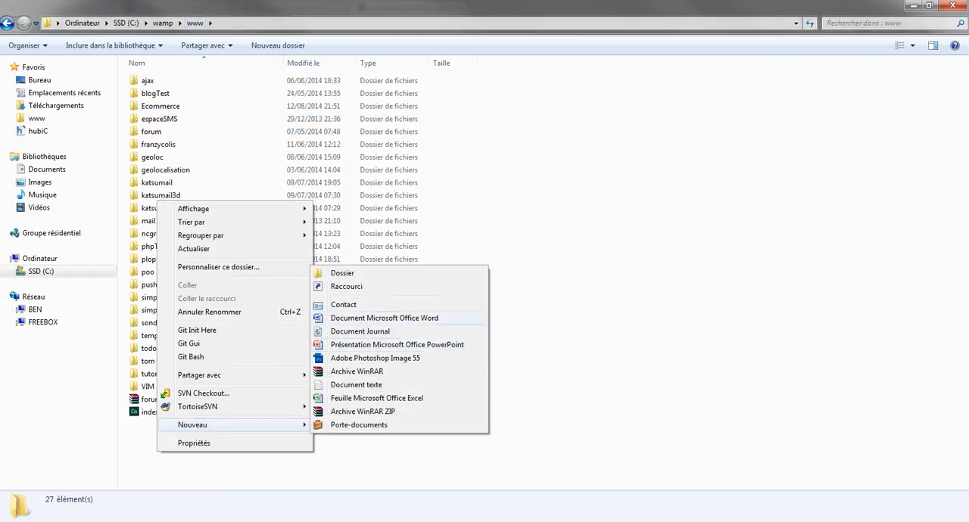
{"action": "left_click", "coordinate": [341, 272]}
{"action": "type", "text": "ec"}
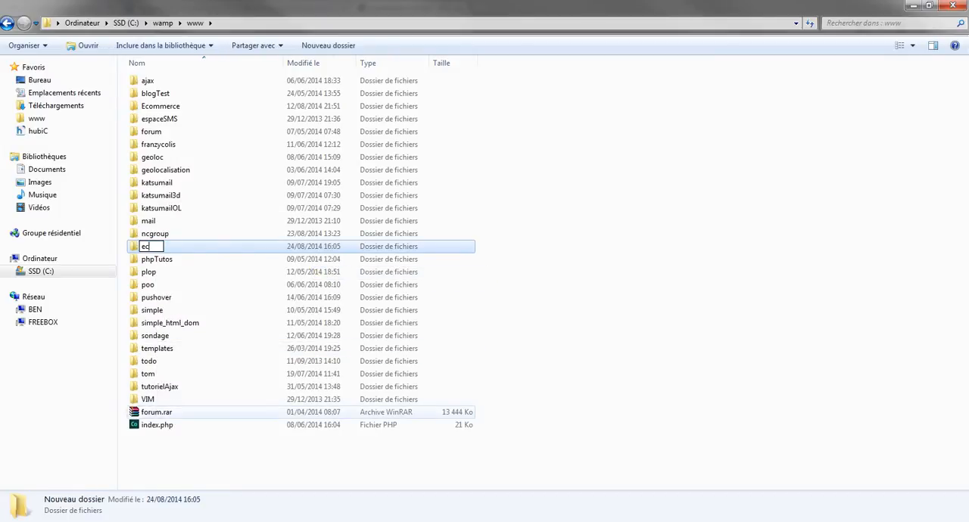
{"action": "type", "text": "ommerceSVN"}
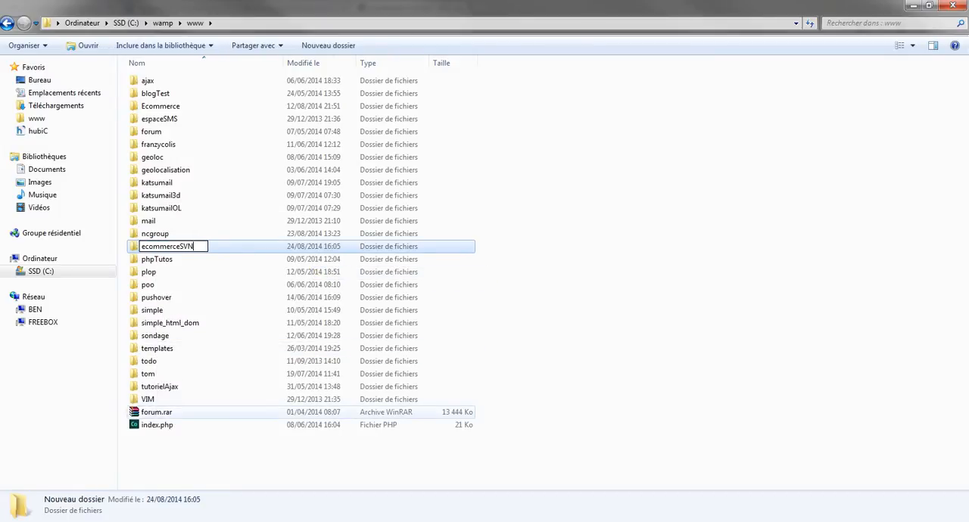
{"action": "key", "text": "Return"}
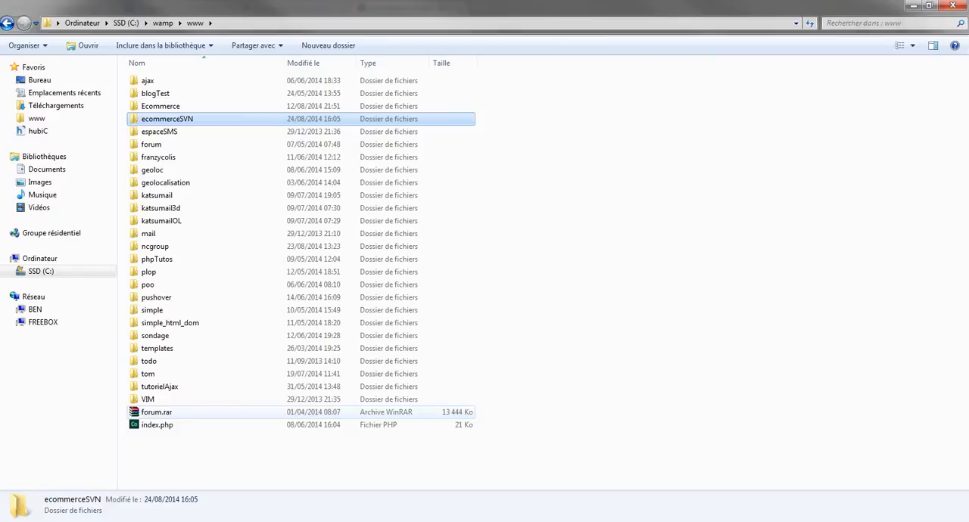
Check the contents of the ecommerceSVN folder and return to the www folder.
{"action": "key", "text": "Return"}
{"action": "key", "text": "BackSpace"}
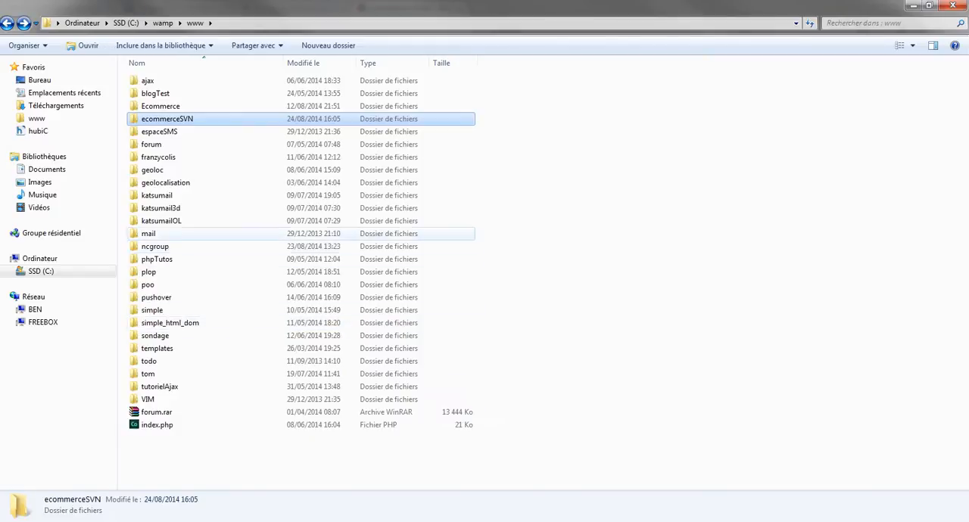
{"action": "key", "text": "Return"}
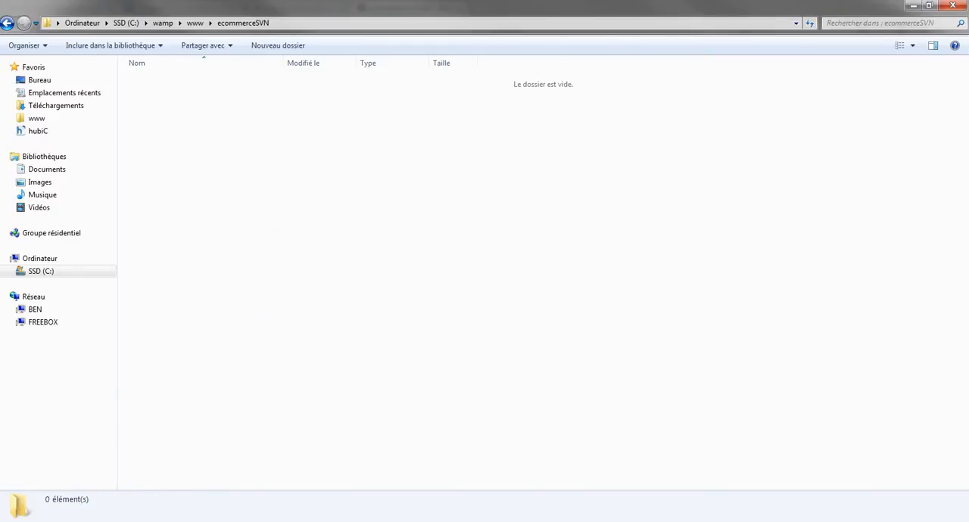
{"action": "key", "text": "BackSpace"}
Open the SVN Checkout settings for the ecommerceSVN folder.
{"action": "right_click", "coordinate": [186, 119]}
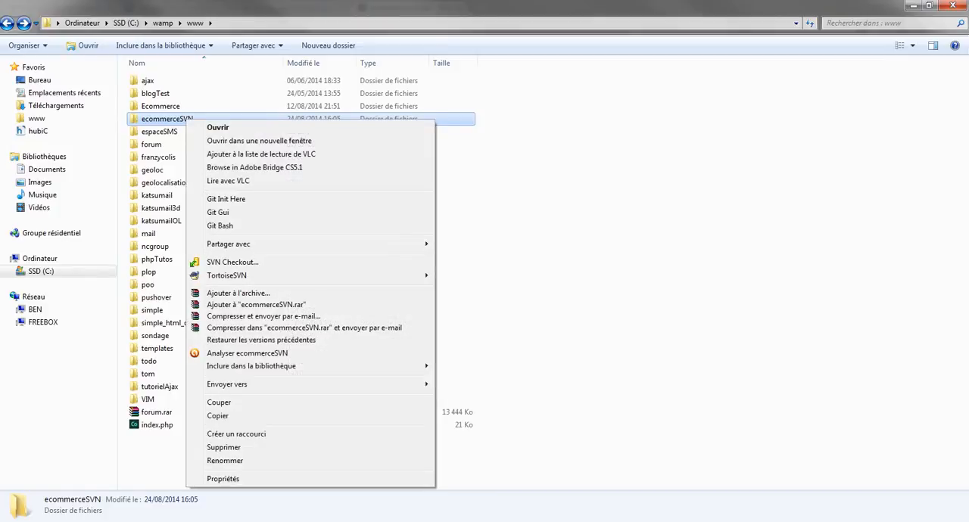
{"action": "key", "text": "alt+Tab"}
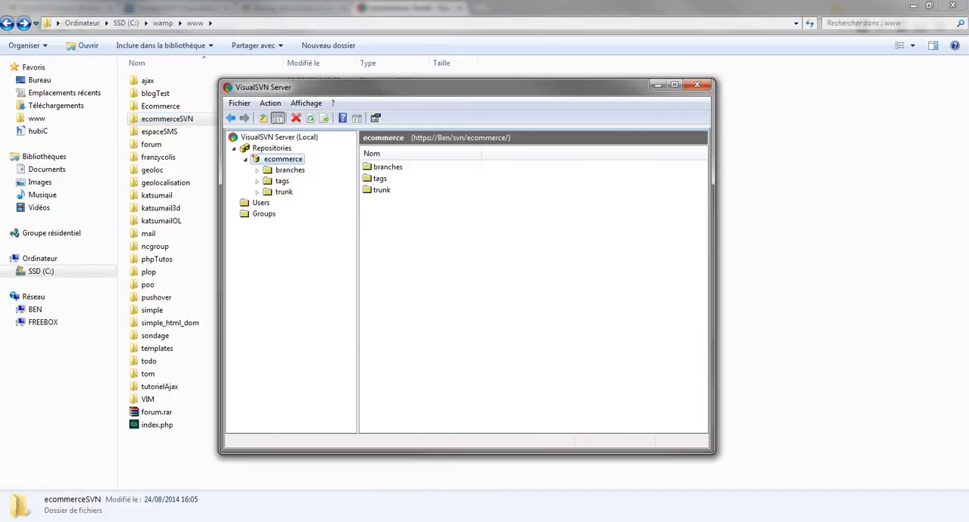
{"action": "key", "text": "alt+Tab"}
{"action": "right_click", "coordinate": [155, 116]}
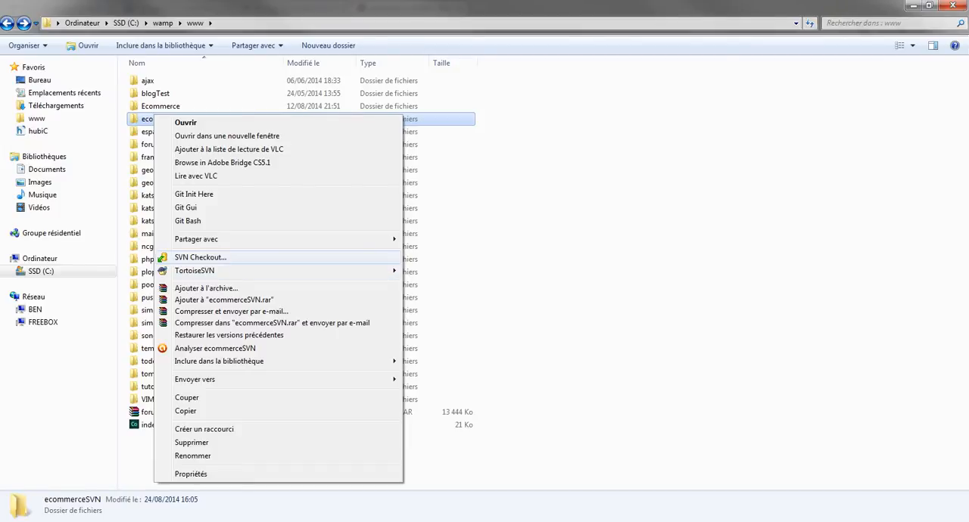
{"action": "left_click", "coordinate": [201, 257]}
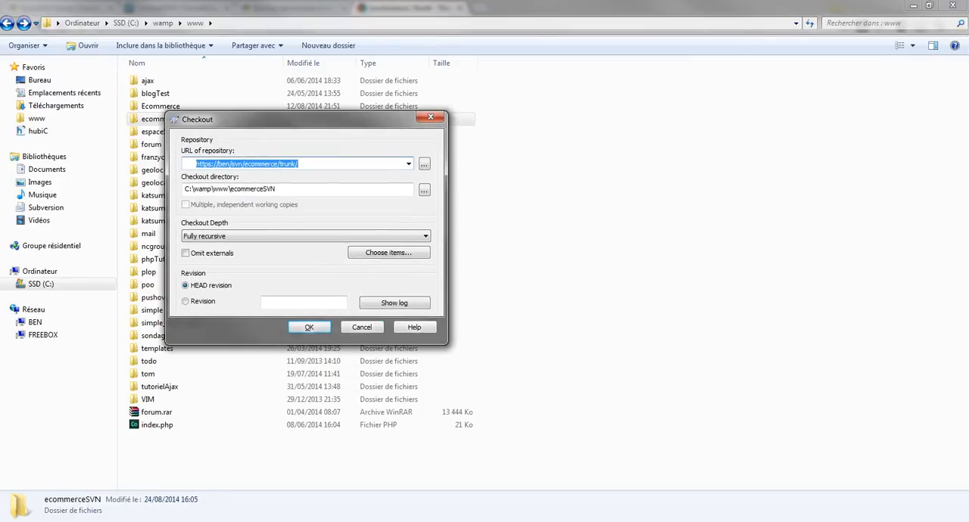
Copy the ecommerce trunk URL from the browser again and set it as the repository URL of the checkout.
{"action": "left_click_drag", "start_coordinate": [306, 165], "coordinate": [190, 164]}
{"action": "key", "text": "alt+Tab"}
{"action": "left_click", "coordinate": [146, 26]}
{"action": "right_click", "coordinate": [146, 27]}
{"action": "key", "text": "ctrl+c"}
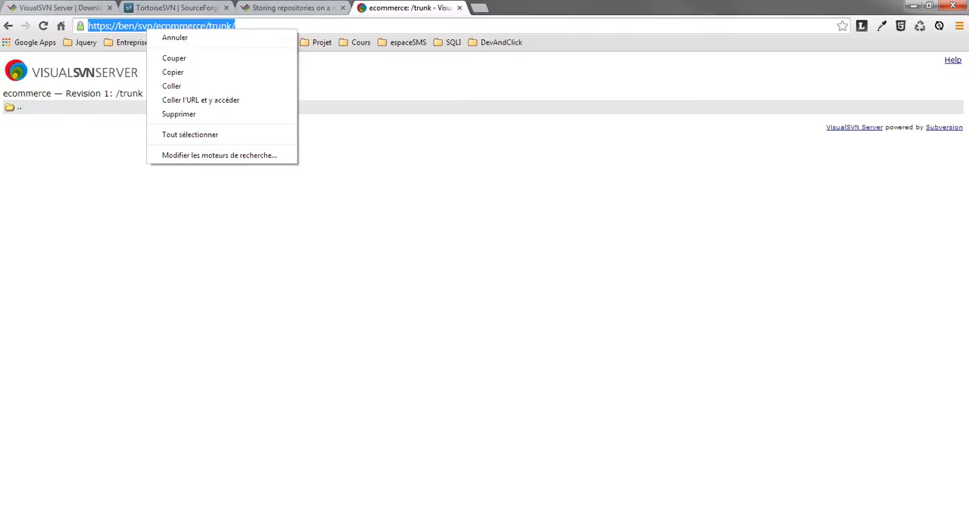
{"action": "left_click", "coordinate": [165, 72]}
{"action": "key", "text": "alt+Tab"}
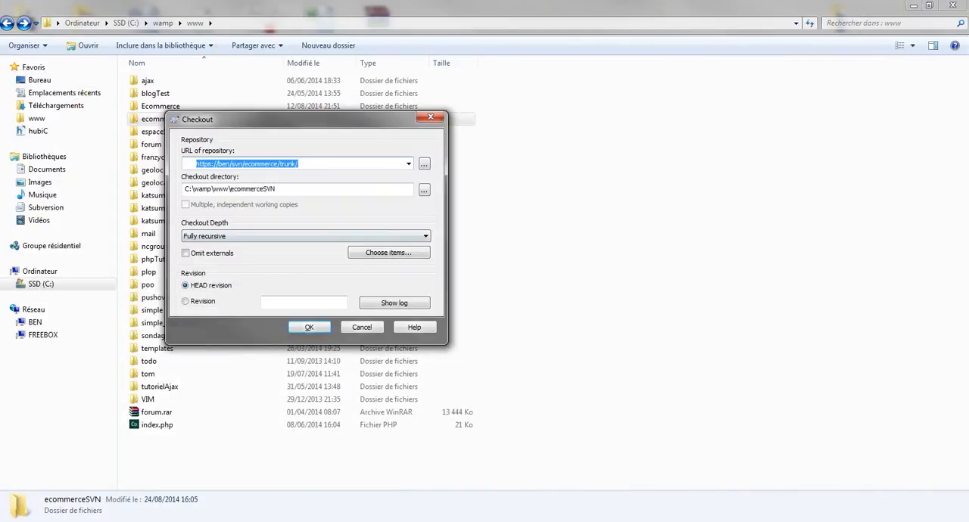
{"action": "key", "text": "ctrl+v"}
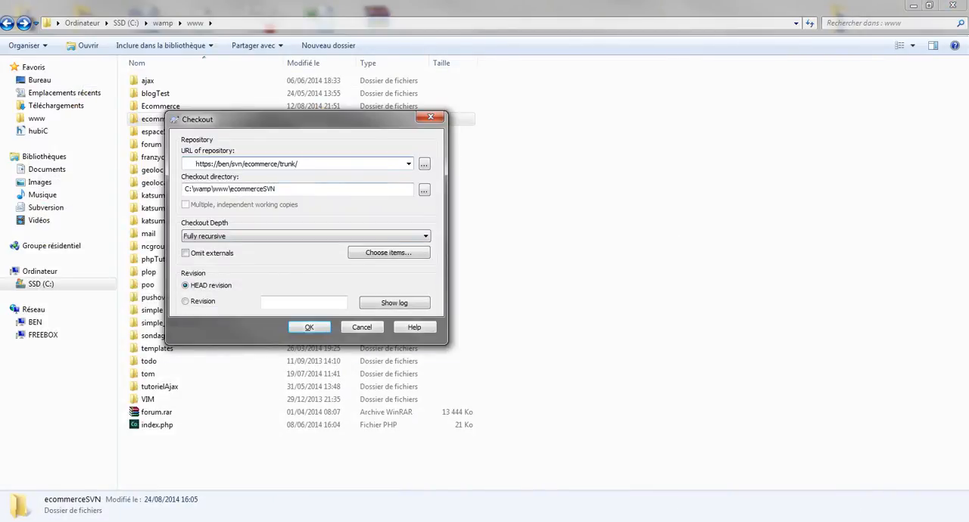
Start the fully recursive checkout of the HEAD revision into C:\wamp\www\ecommerceSVN.
{"action": "left_click_drag", "start_coordinate": [303, 119], "coordinate": [416, 114]}
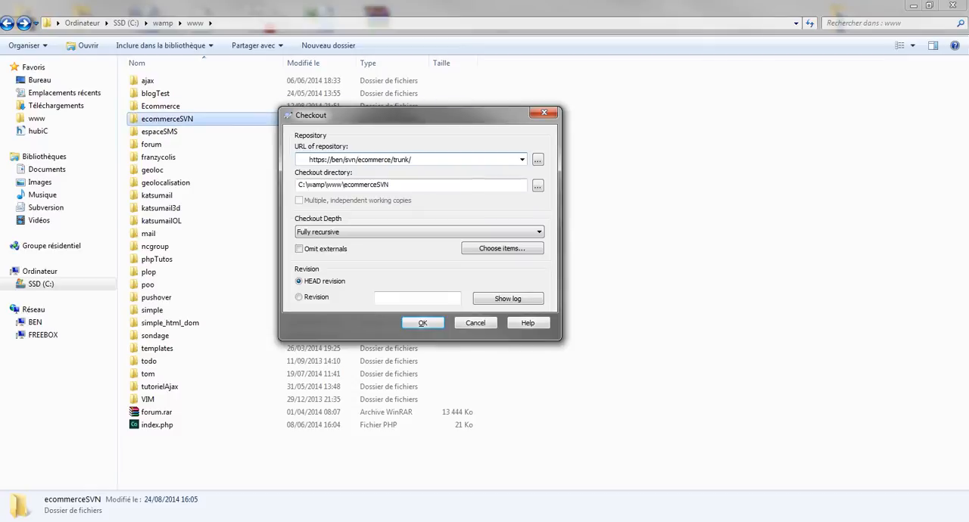
{"action": "key", "text": "Return"}
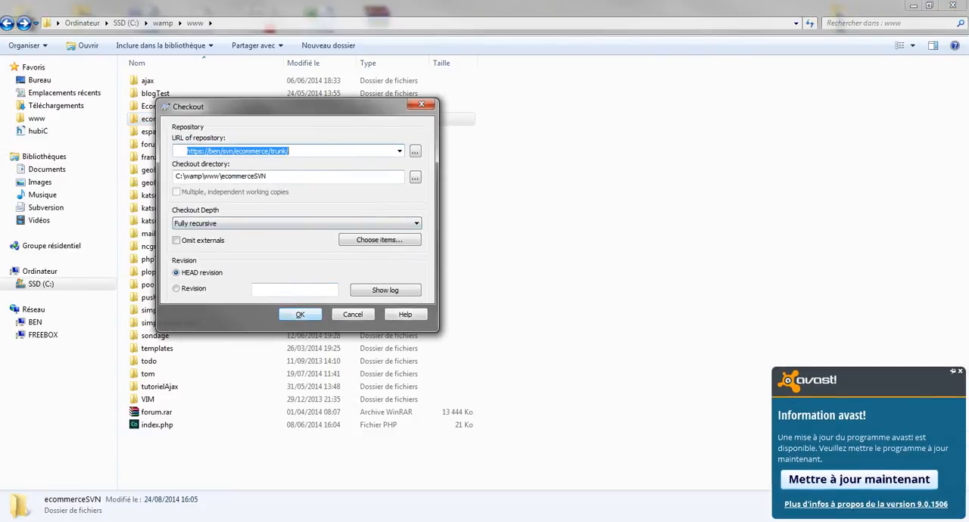
{"action": "left_click", "coordinate": [300, 314]}
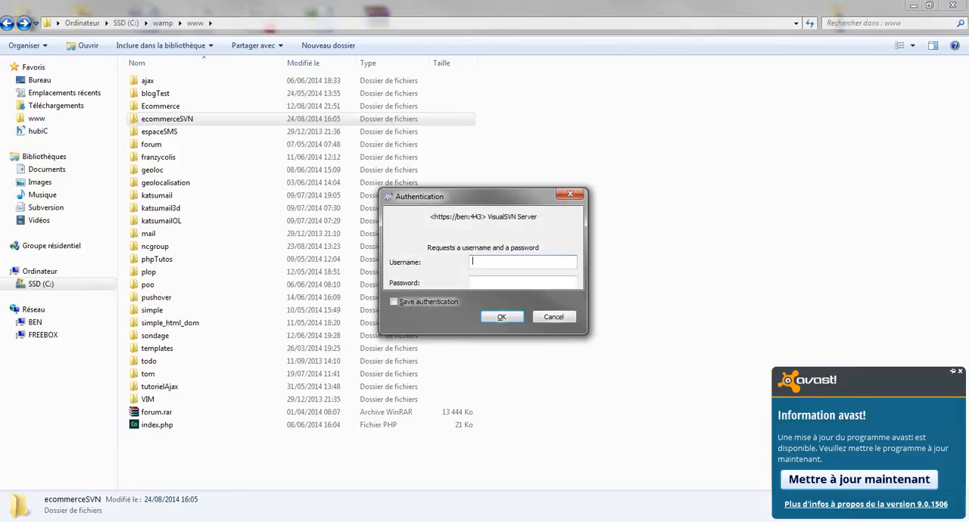
Authenticate the checkout with the SVN user name and account password, choosing to save the authentication.
{"action": "type", "text": "benjamin"}
{"action": "key", "text": "Tab"}
{"action": "type", "text": "••••"}
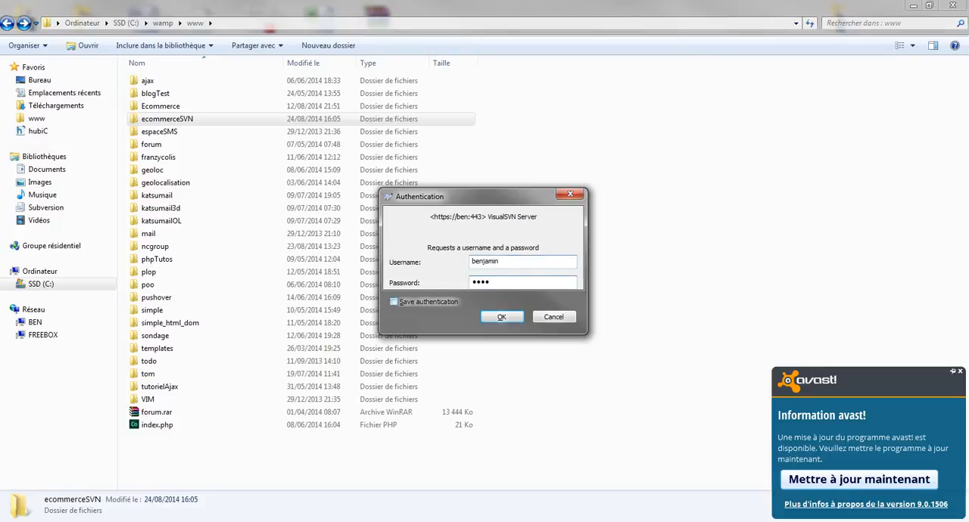
{"action": "key", "text": "Tab"}
{"action": "key", "text": "space"}
{"action": "key", "text": "Return"}
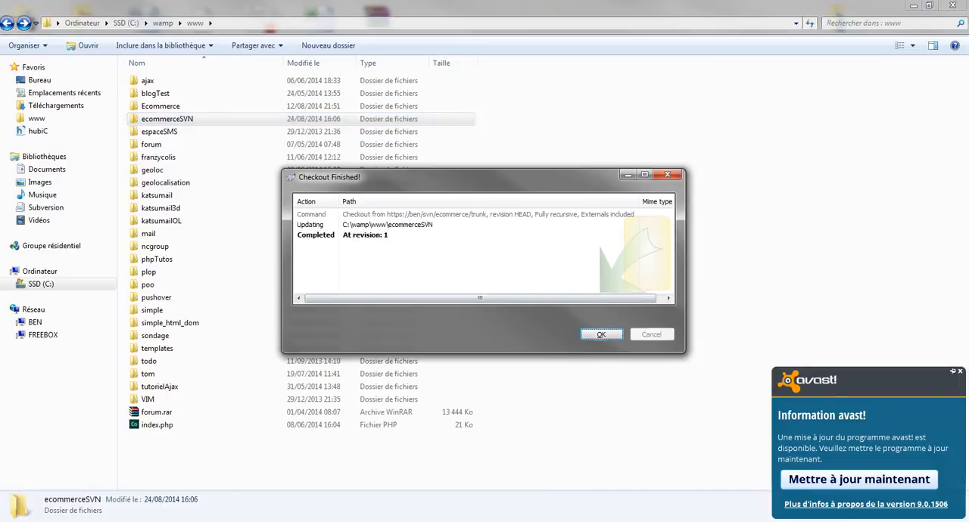
Close the checkout report and inspect the .svn folder inside ecommerceSVN, returning to the www folder.
{"action": "key", "text": "Return"}
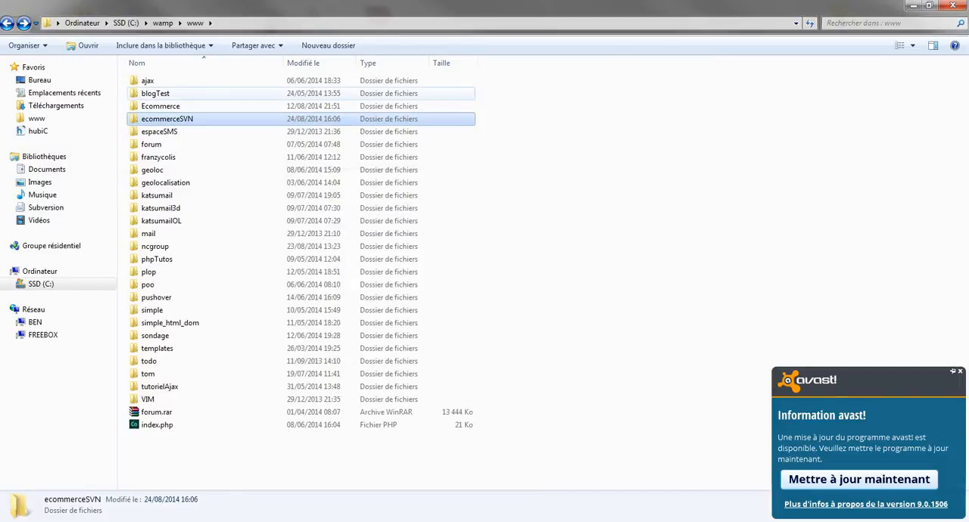
{"action": "key", "text": "Return"}
{"action": "left_click", "coordinate": [147, 81]}
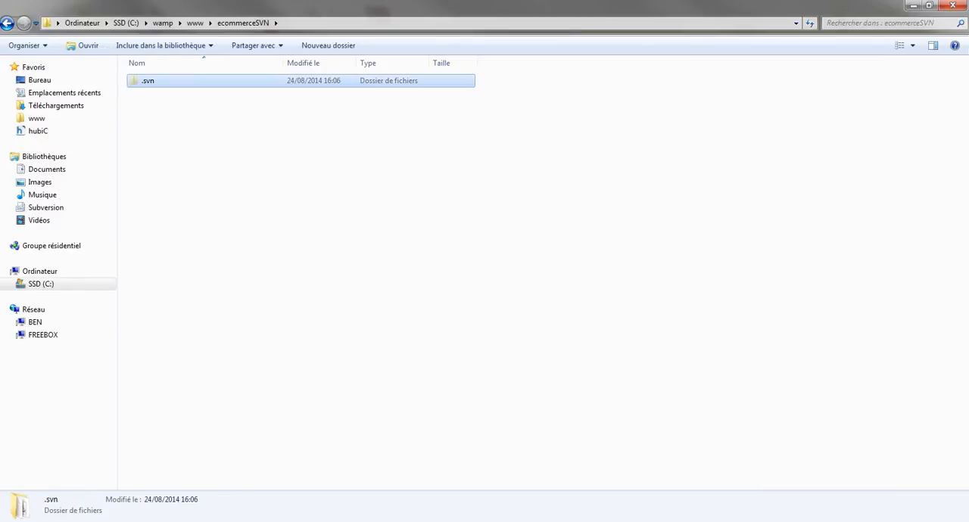
{"action": "left_click_drag", "start_coordinate": [189, 148], "coordinate": [234, 172]}
{"action": "left_click", "coordinate": [148, 81]}
{"action": "key", "text": "BackSpace"}
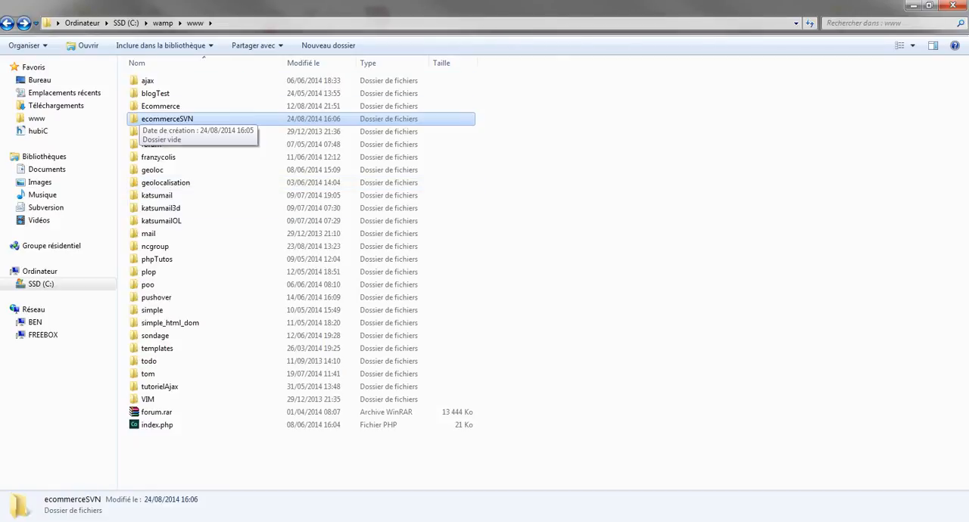
Switch to Chrome, reload the ecommerce trunk page and close the other three browser tabs.
{"action": "key", "text": "alt+Tab"}
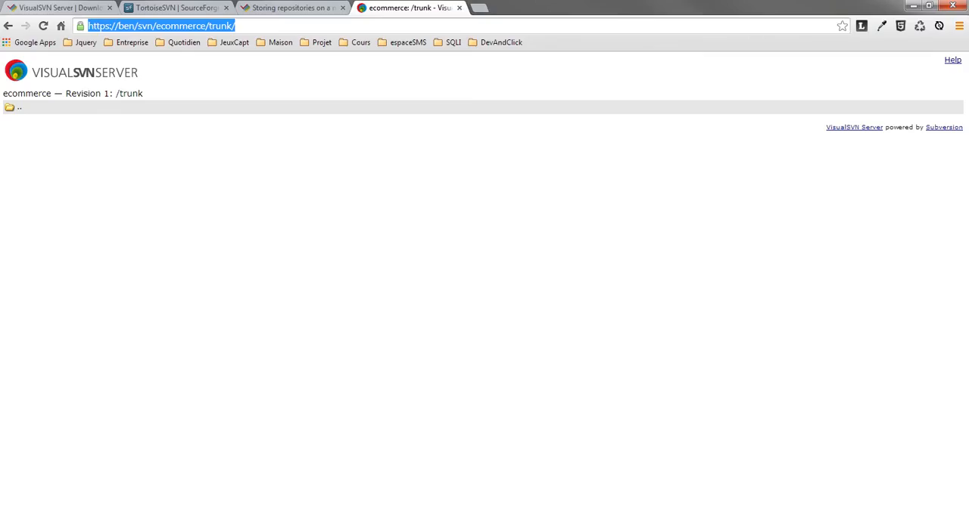
{"action": "key", "text": "F5"}
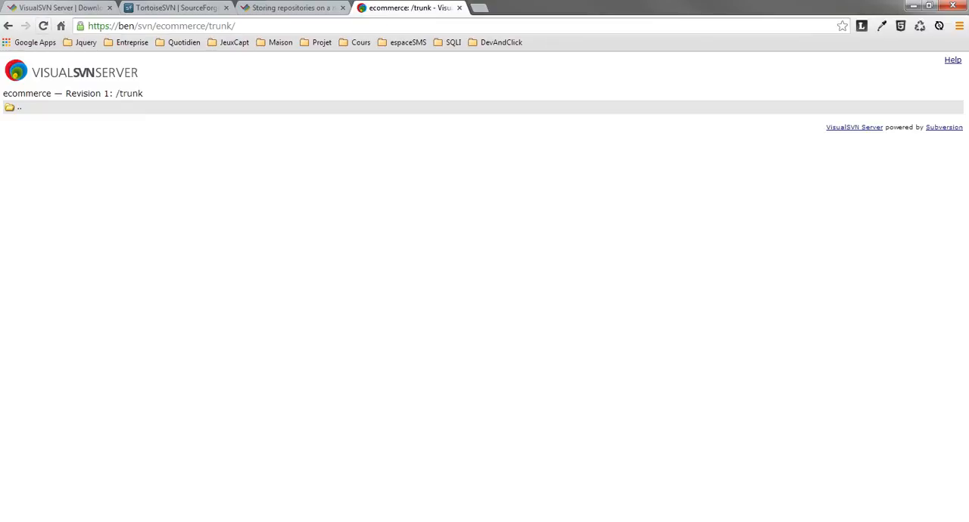
{"action": "mouse_move", "coordinate": [126, 521]}
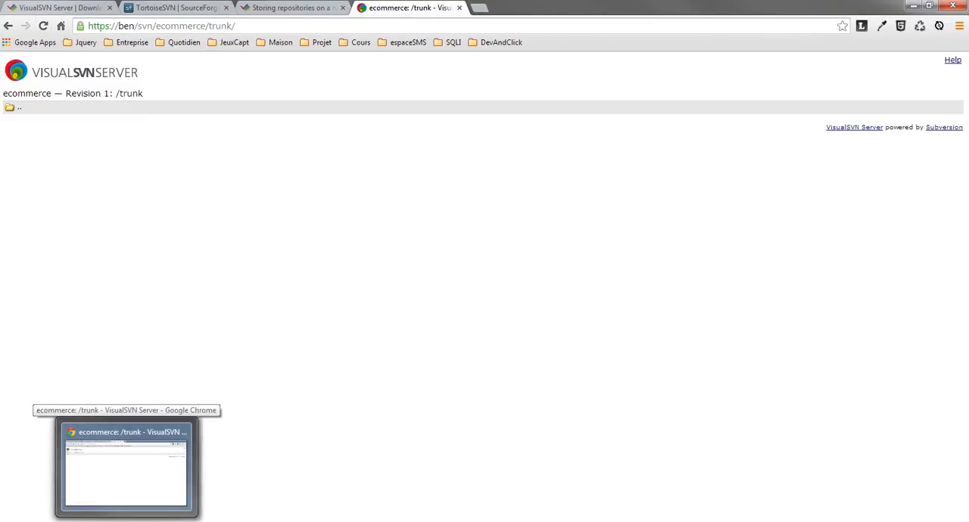
{"action": "left_click", "coordinate": [226, 7]}
{"action": "left_click", "coordinate": [226, 8]}
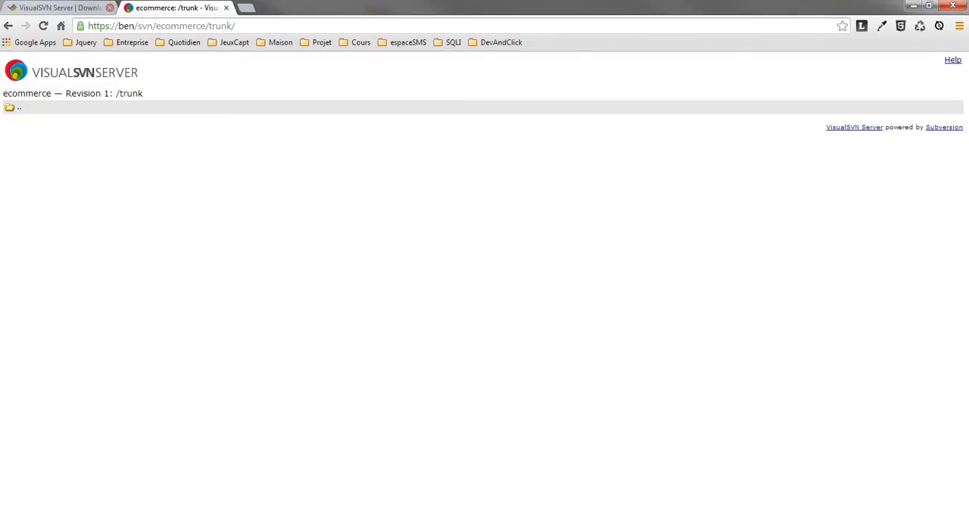
{"action": "left_click", "coordinate": [109, 8]}
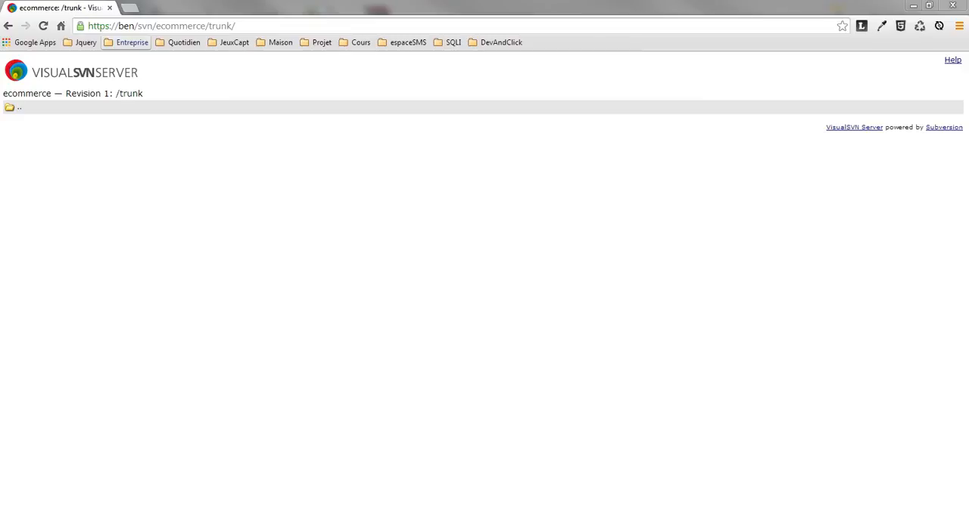
Switch back to Windows Explorer and create a new text document named index.html in the ecommerceSVN folder, accepting the extension change.
{"action": "mouse_move", "coordinate": [142, 520]}
{"action": "left_click", "coordinate": [206, 467]}
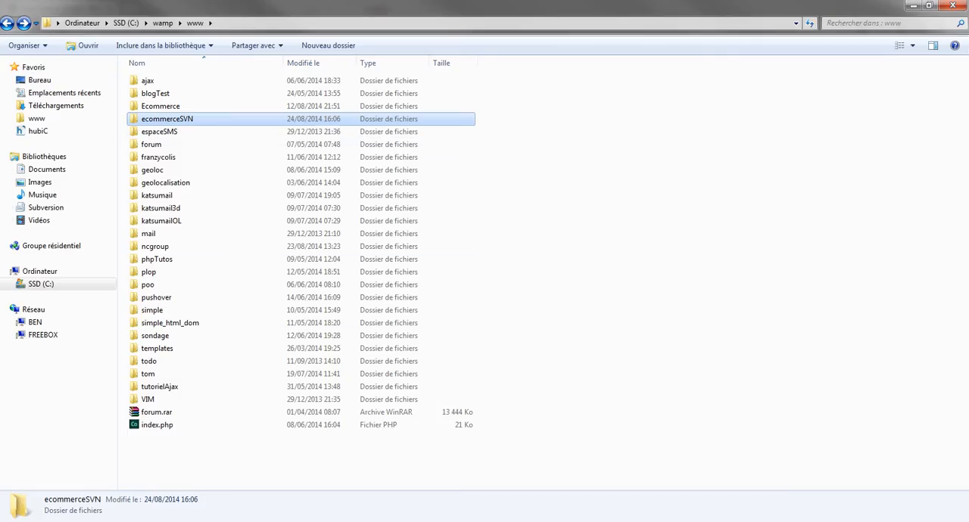
{"action": "double_click", "coordinate": [168, 119]}
{"action": "right_click", "coordinate": [179, 131]}
{"action": "mouse_move", "coordinate": [227, 367]}
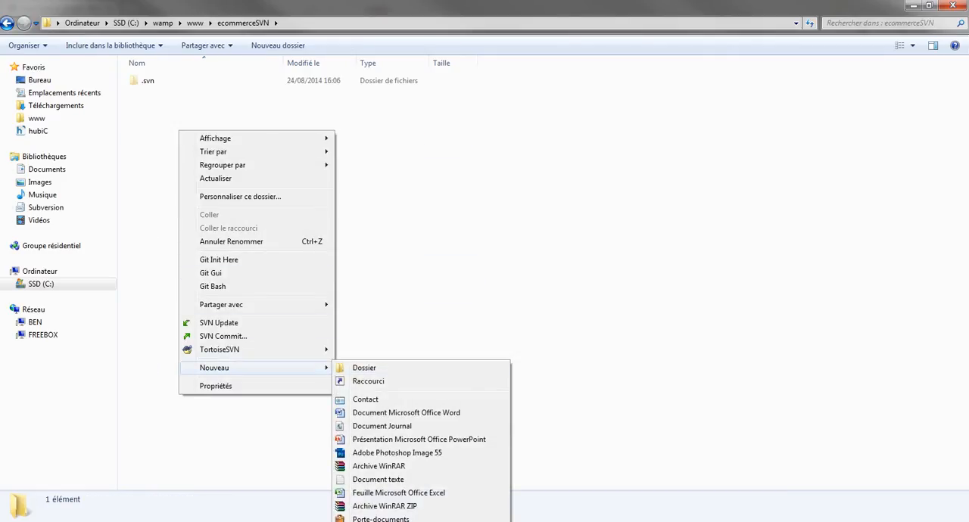
{"action": "left_click", "coordinate": [379, 479]}
{"action": "type", "text": "index"}
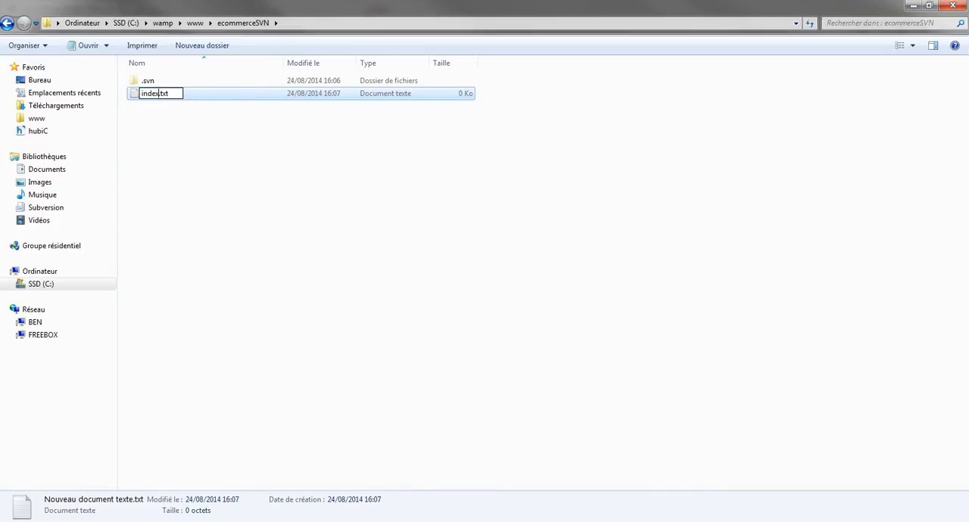
{"action": "type", "text": ".html"}
{"action": "key", "text": "shift+End"}
{"action": "key", "text": "Delete"}
{"action": "key", "text": "Return"}
{"action": "key", "text": "Return"}
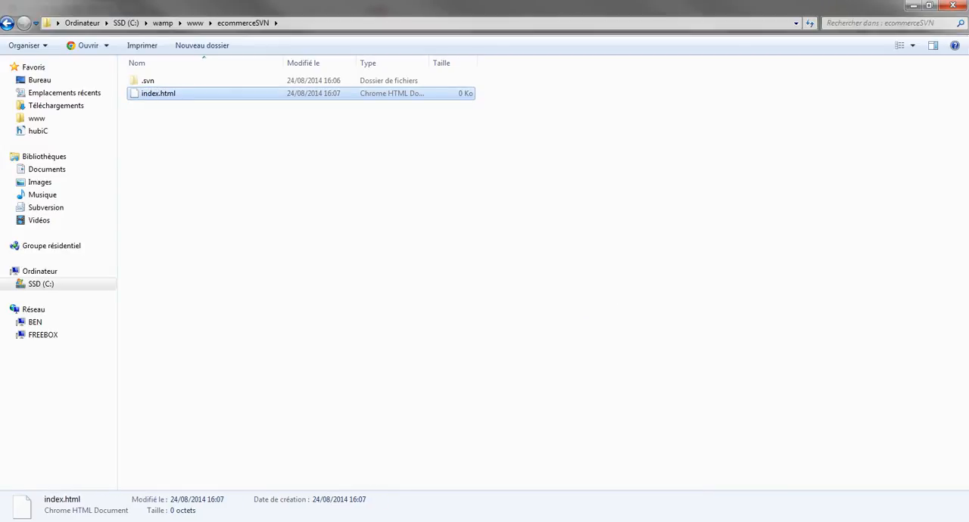
Open index.html from the ecommerceSVN folder for editing in Notepad++, cancelling the print dialog.
{"action": "right_click", "coordinate": [168, 92]}
{"action": "left_click", "coordinate": [199, 128]}
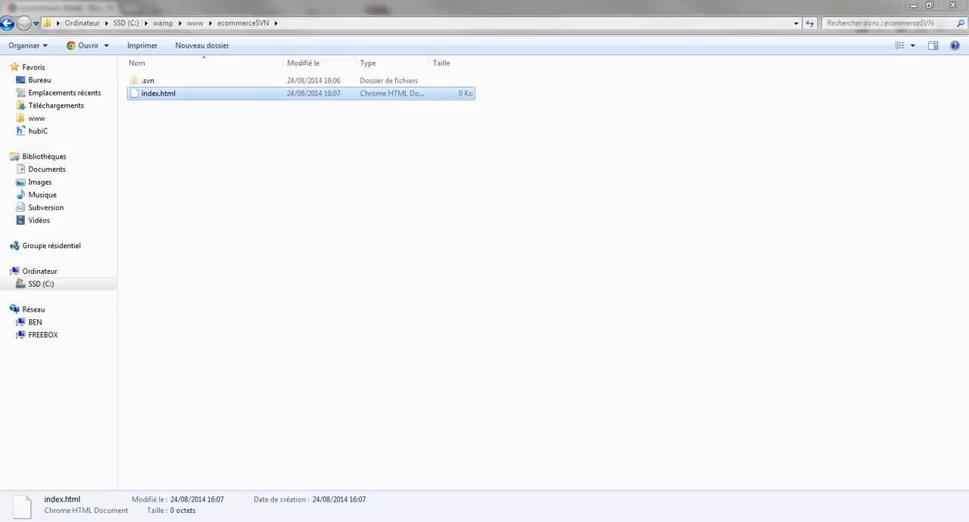
{"action": "right_click", "coordinate": [178, 93]}
{"action": "left_click", "coordinate": [220, 139]}
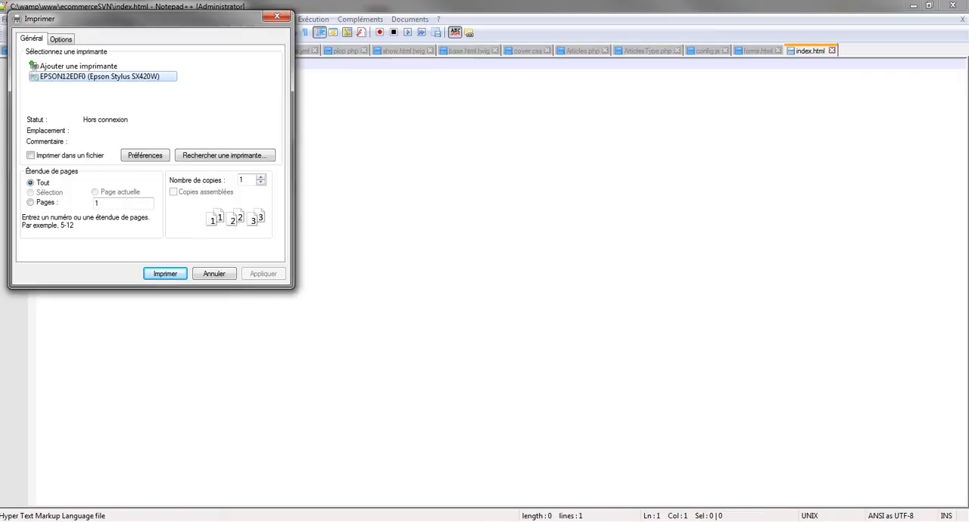
{"action": "left_click", "coordinate": [214, 273]}
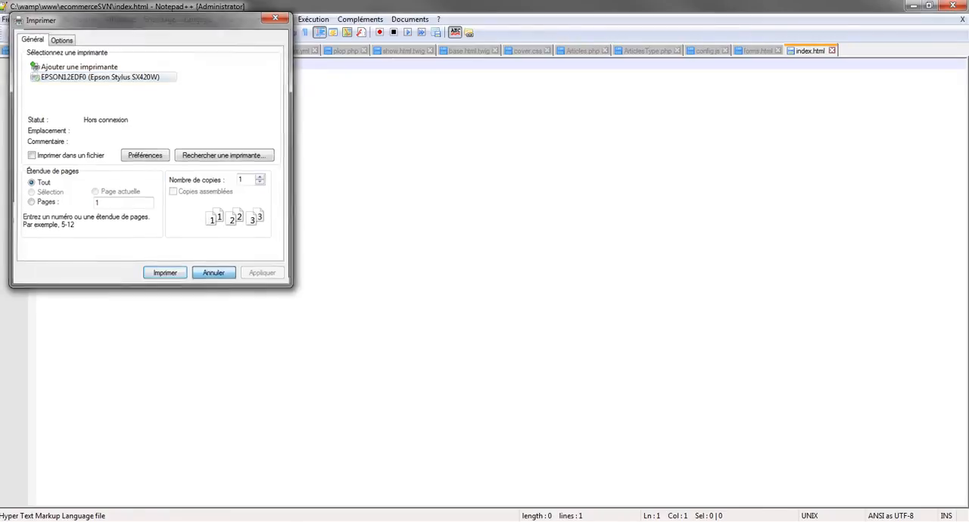
Write the opening <html> and closing </html> tags on two lines of index.html.
{"action": "type", "text": "<htm"}
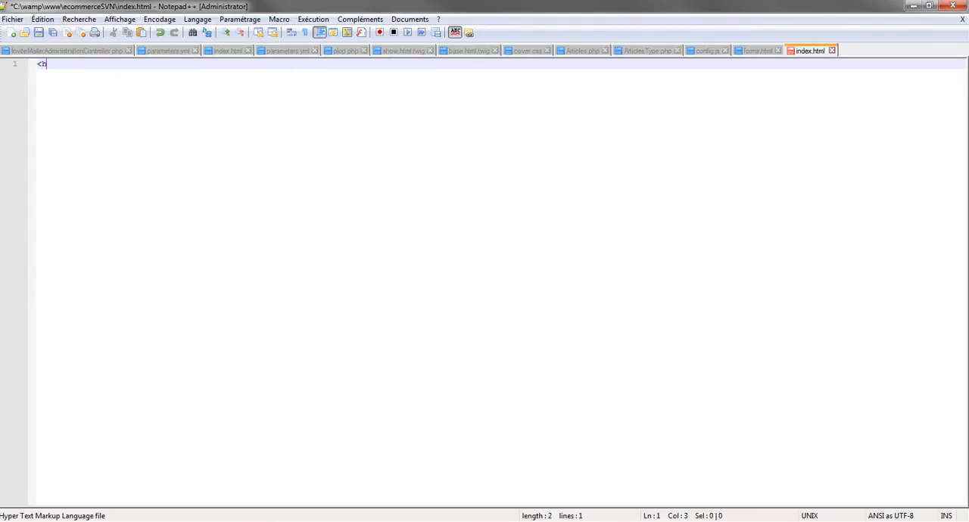
{"action": "key", "text": "BackSpace"}
{"action": "key", "text": "BackSpace"}
{"action": "key", "text": "BackSpace"}
{"action": "type", "text": "html>"}
{"action": "key", "text": "Return"}
{"action": "type", "text": "</html>"}
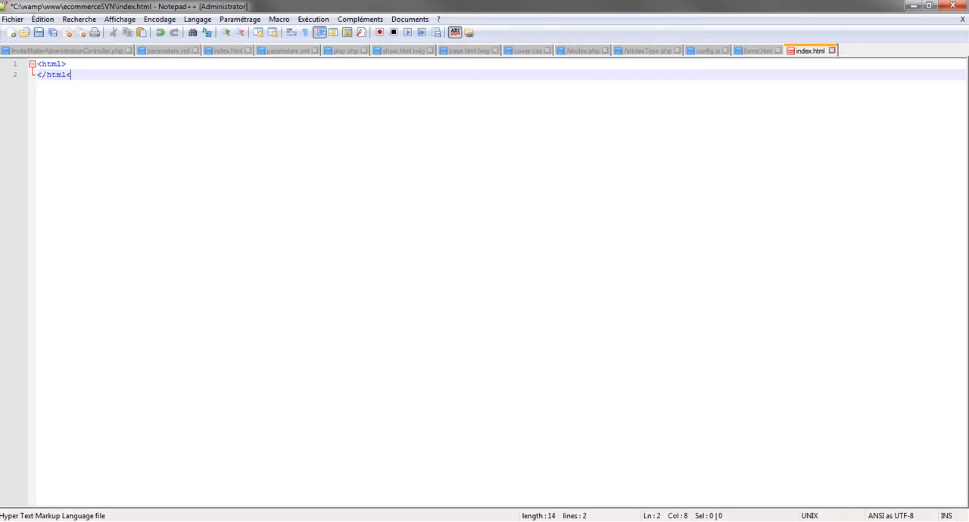
Add a <body> and </body> pair on separate lines inside the html element.
{"action": "key", "text": "Up"}
{"action": "key", "text": "Return"}
{"action": "type", "text": "</body>"}
{"action": "key", "text": "Return"}
{"action": "type", "text": "</bo"}
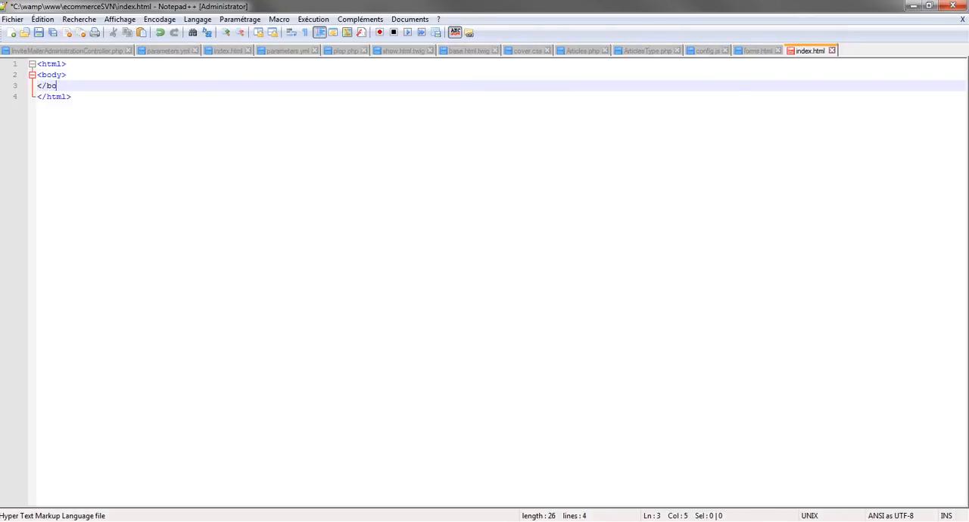
{"action": "type", "text": "dy>"}
Insert a <head> and </head> pair on separate lines above the body element.
{"action": "key", "text": "Up"}
{"action": "key", "text": "Up"}
{"action": "key", "text": "Return"}
{"action": "type", "text": "<he"}
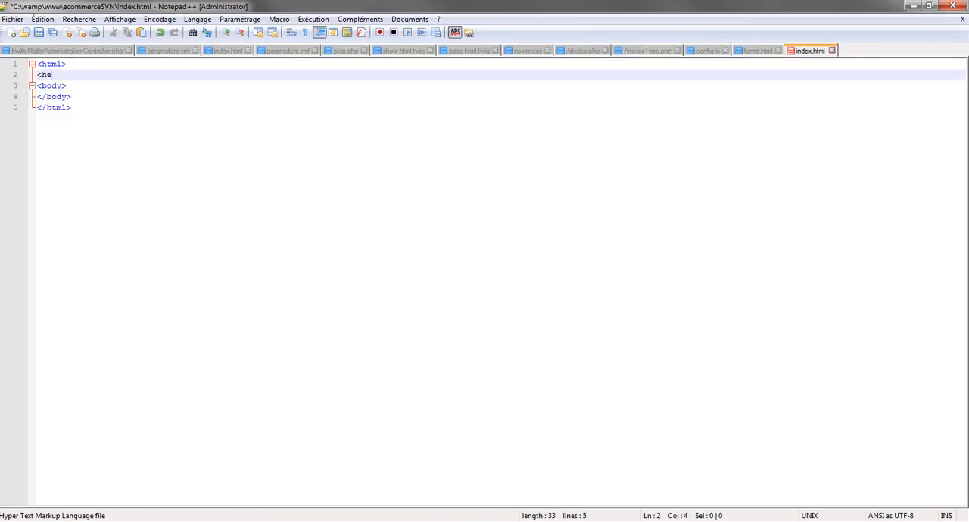
{"action": "type", "text": "ad>"}
{"action": "key", "text": "Return"}
{"action": "type", "text": "</head>"}
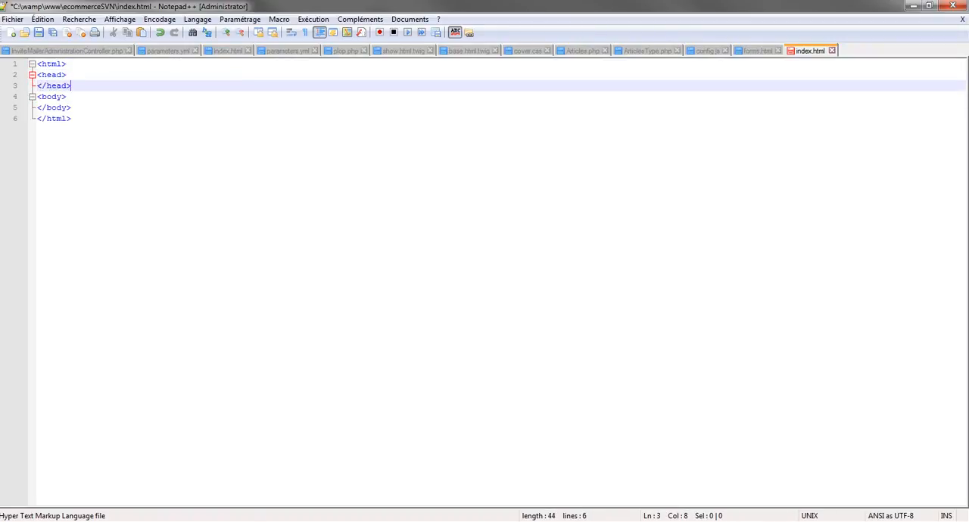
Add the indented line <title>Premier Test SVN</title> inside the head element.
{"action": "key", "text": "Up"}
{"action": "key", "text": "Return"}
{"action": "key", "text": "Tab"}
{"action": "type", "text": "<t"}
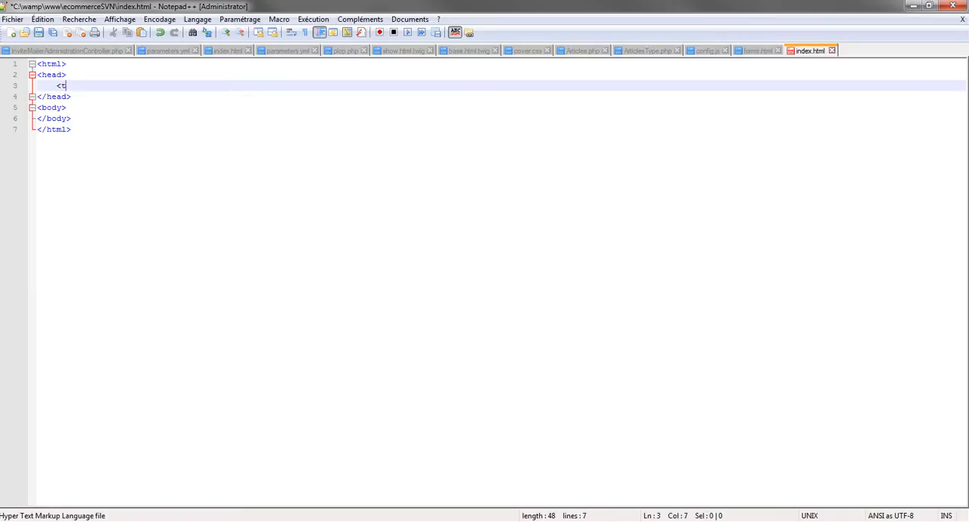
{"action": "type", "text": "itle>P"}
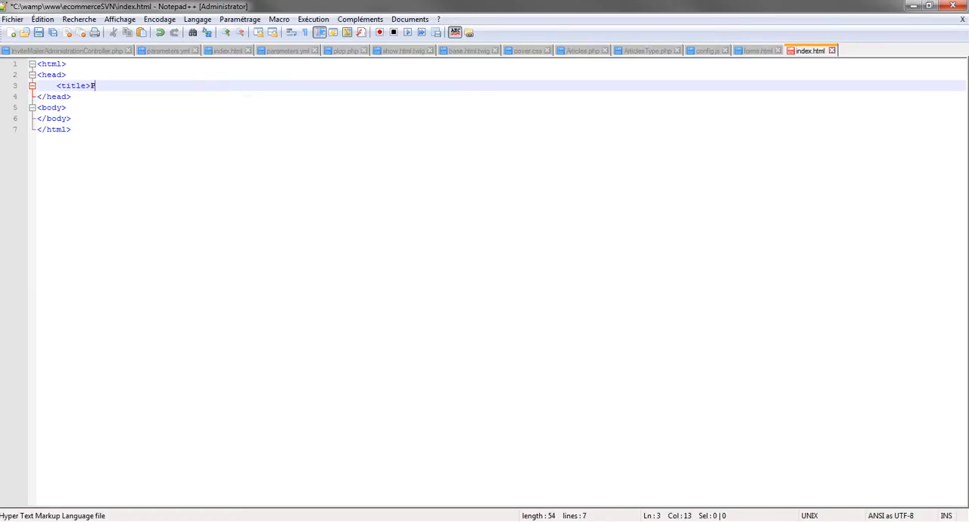
{"action": "type", "text": "remier Test SVN</title>"}
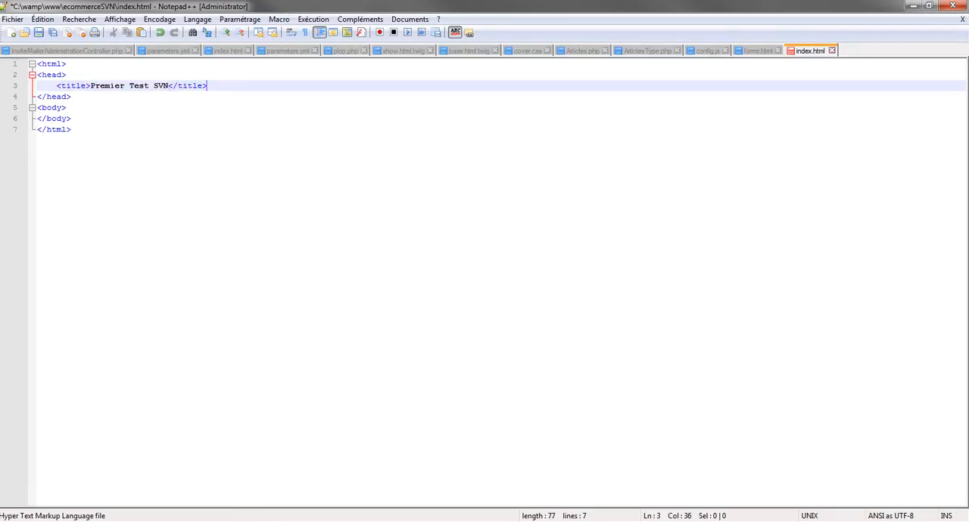
Add the indented heading <h1>Salut</h1> inside the body element and save index.html.
{"action": "key", "text": "Down"}
{"action": "key", "text": "Down"}
{"action": "key", "text": "Return"}
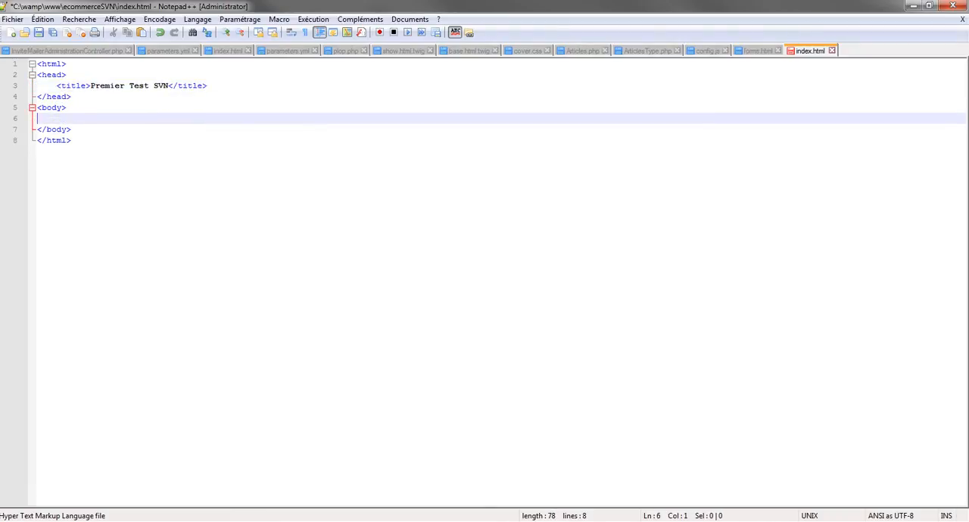
{"action": "type", "text": "<h1>S"}
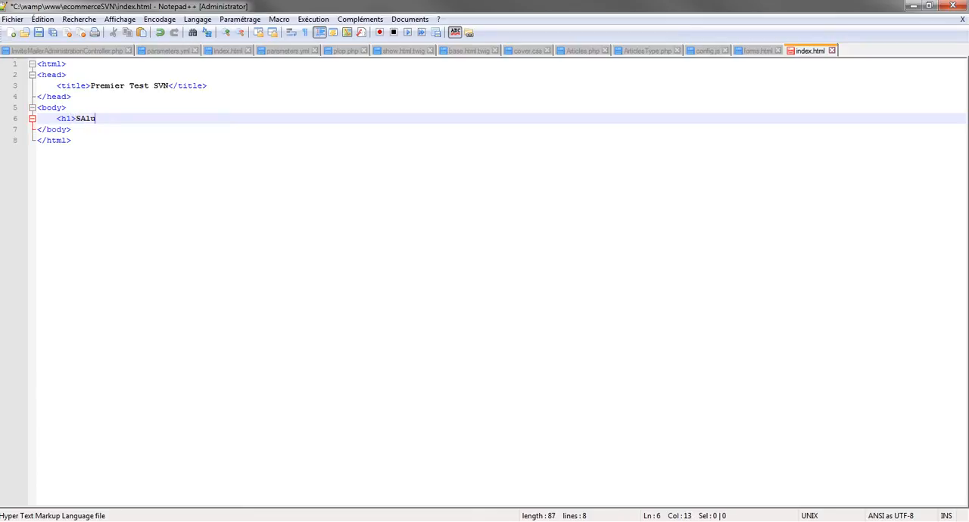
{"action": "type", "text": "au"}
{"action": "key", "text": "BackSpace"}
{"action": "type", "text": "lut</h1>"}
{"action": "key", "text": "ctrl+s"}
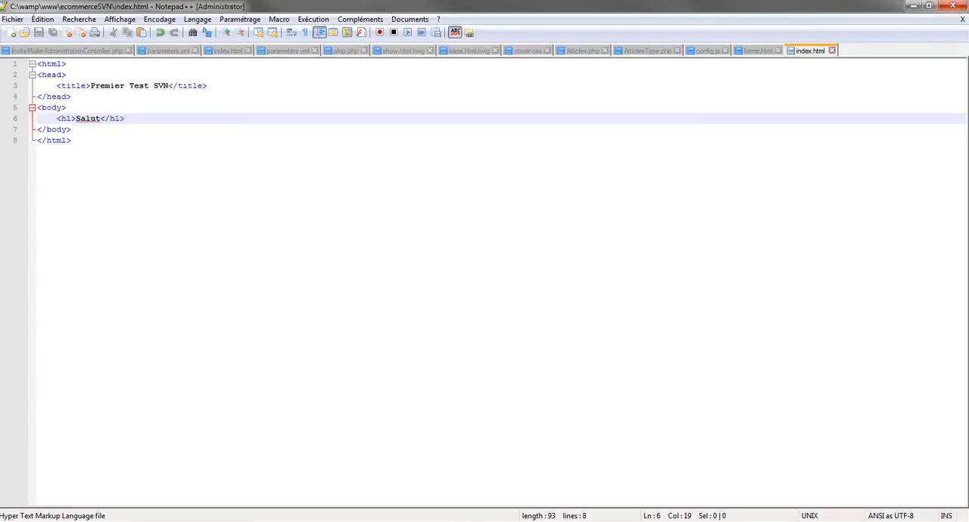
Minimize Notepad++ and examine the contents and SVN options of the ecommerceSVN folder in Windows Explorer.
{"action": "left_click", "coordinate": [913, 6]}
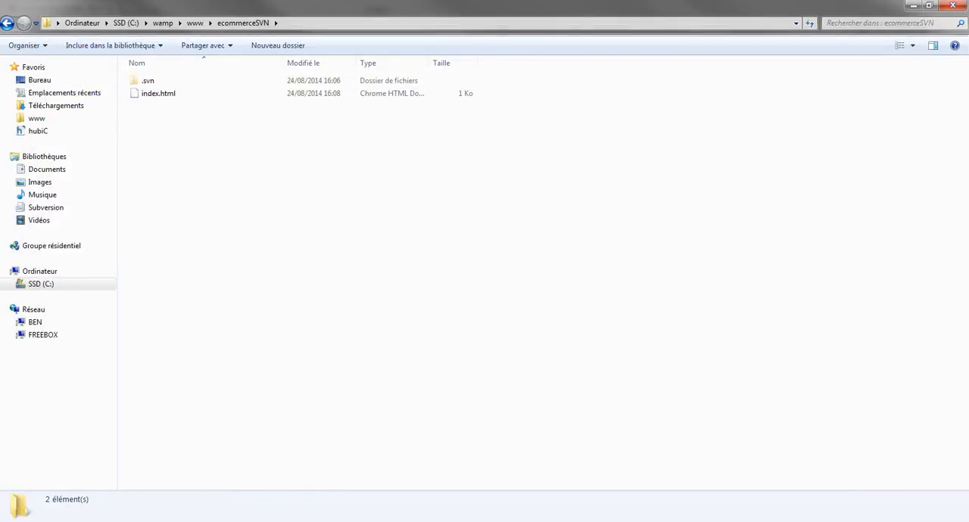
{"action": "left_click", "coordinate": [8, 24]}
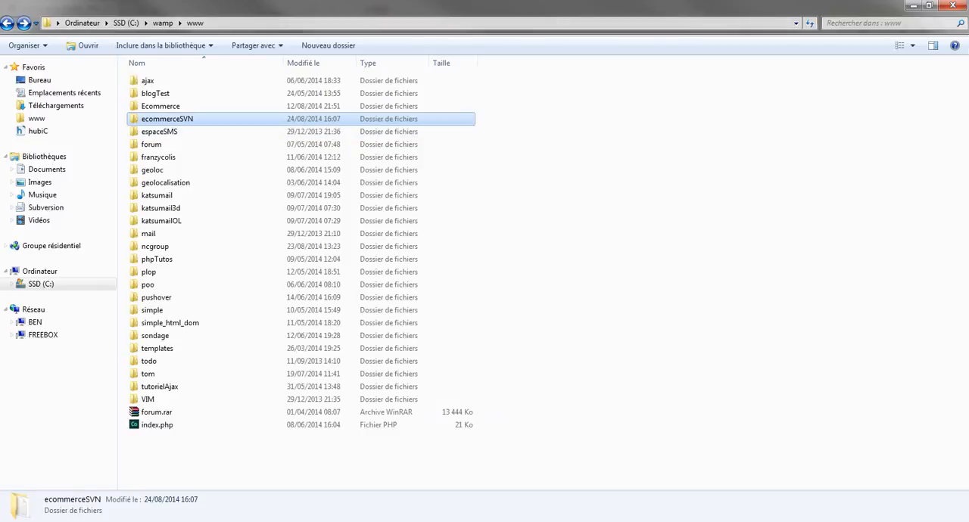
{"action": "double_click", "coordinate": [181, 119]}
{"action": "left_click", "coordinate": [197, 94]}
{"action": "left_click_drag", "start_coordinate": [309, 164], "coordinate": [230, 188]}
{"action": "key", "text": "BackSpace"}
{"action": "right_click", "coordinate": [160, 119]}
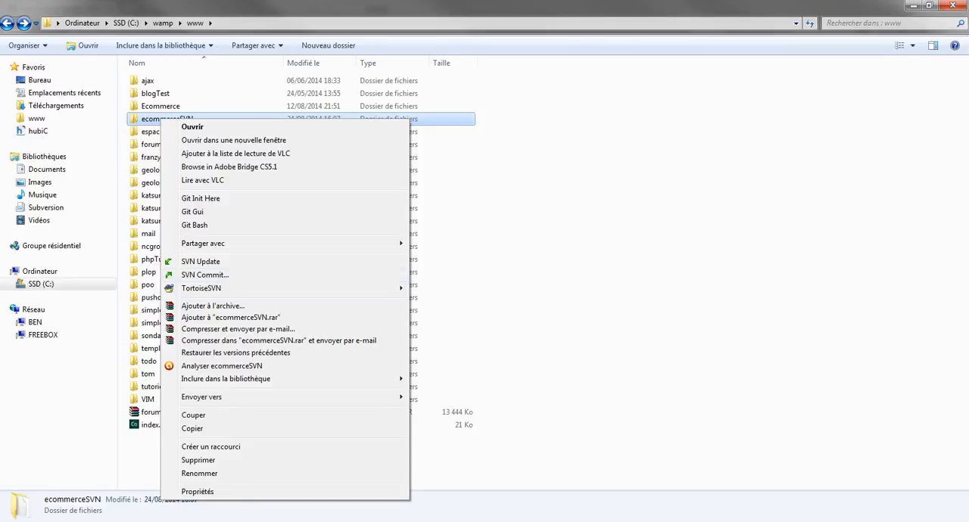
{"action": "double_click", "coordinate": [151, 119]}
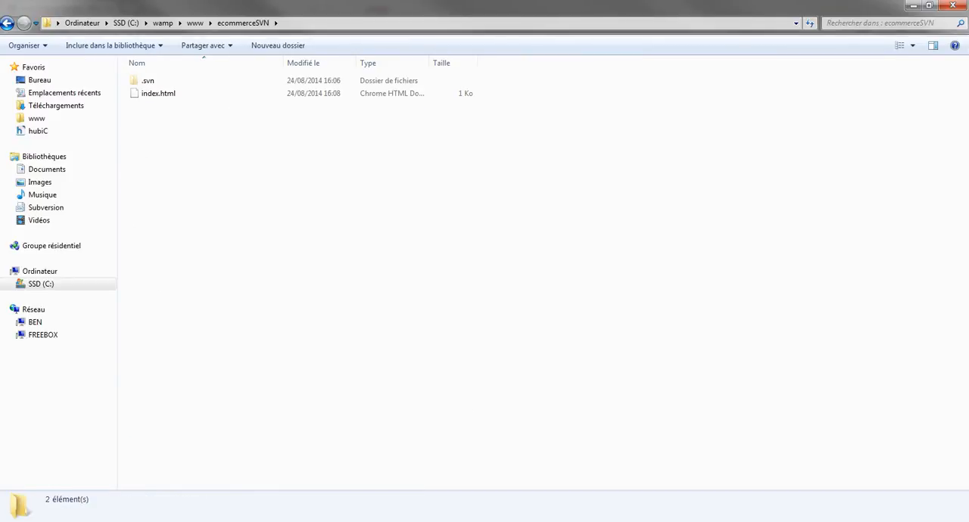
{"action": "key", "text": "BackSpace"}
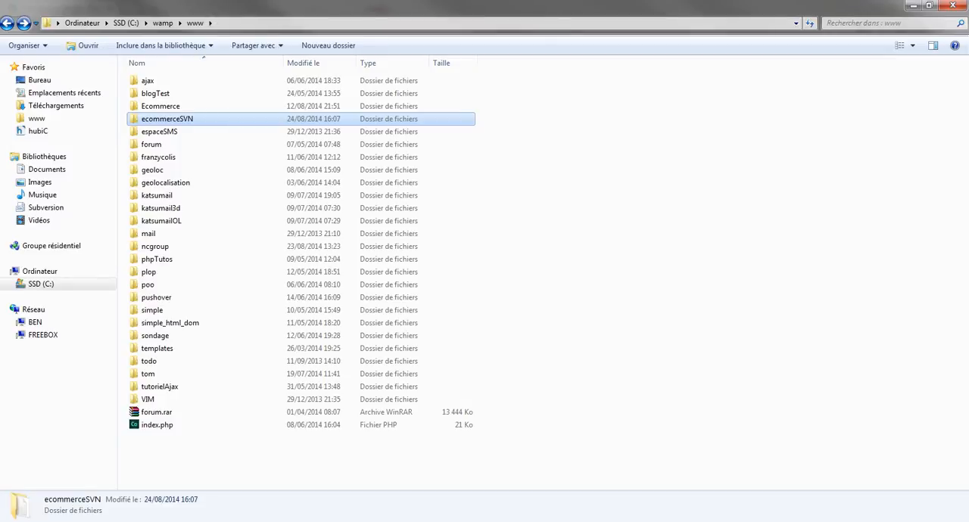
Run SVN Update on the ecommerceSVN folder and close the update report.
{"action": "right_click", "coordinate": [155, 119]}
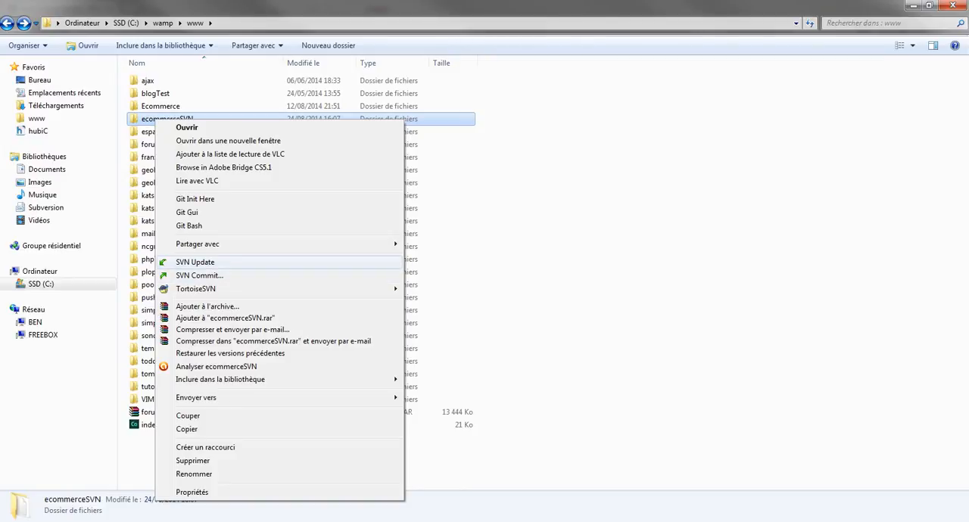
{"action": "left_click", "coordinate": [195, 261]}
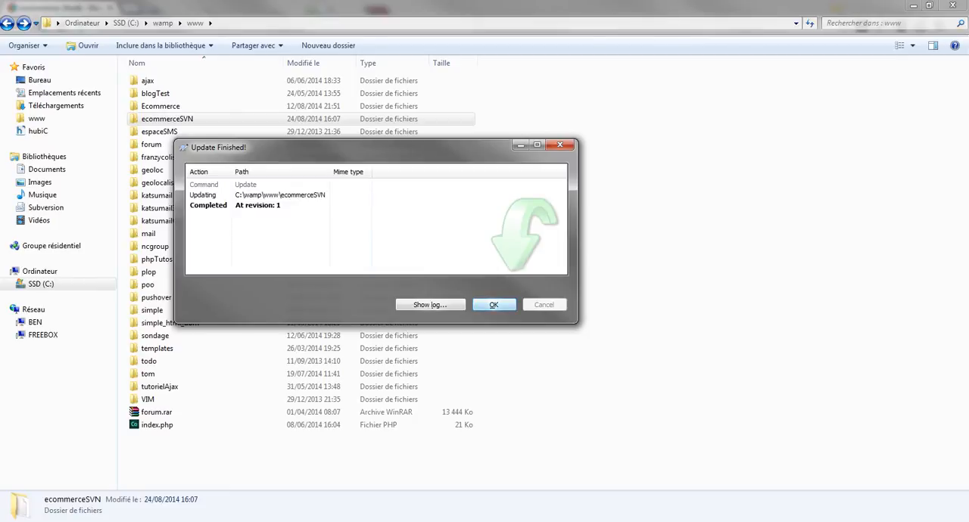
{"action": "key", "text": "Return"}
Start an SVN commit of the ecommerceSVN folder and include index.html in it.
{"action": "right_click", "coordinate": [153, 118]}
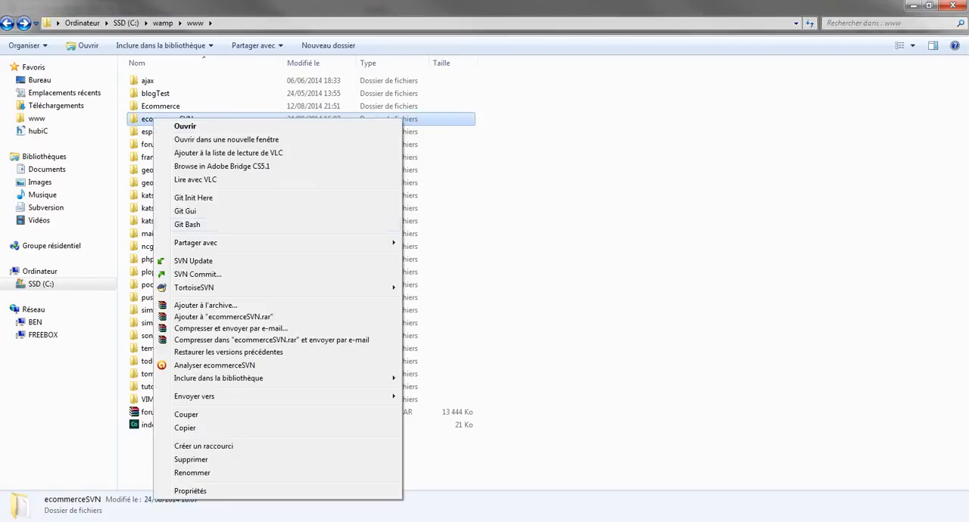
{"action": "left_click", "coordinate": [195, 275]}
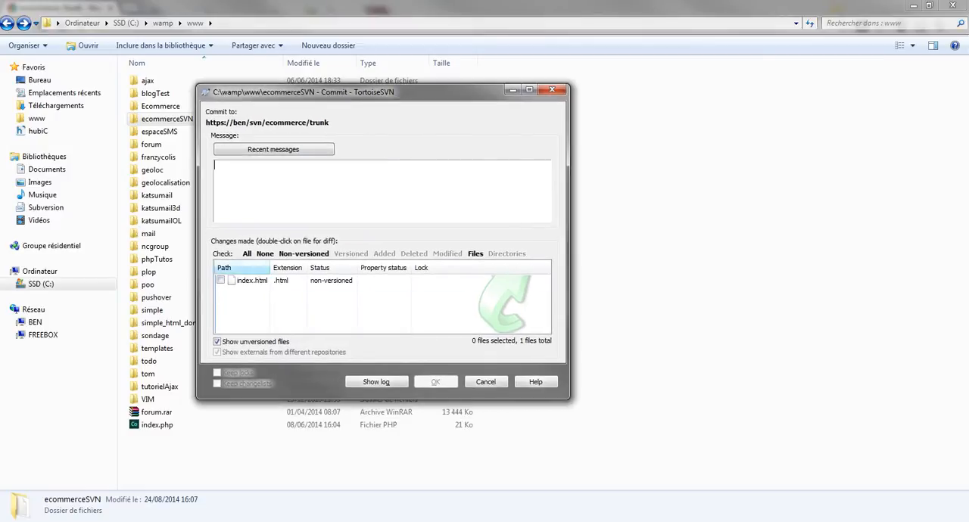
{"action": "left_click", "coordinate": [247, 254]}
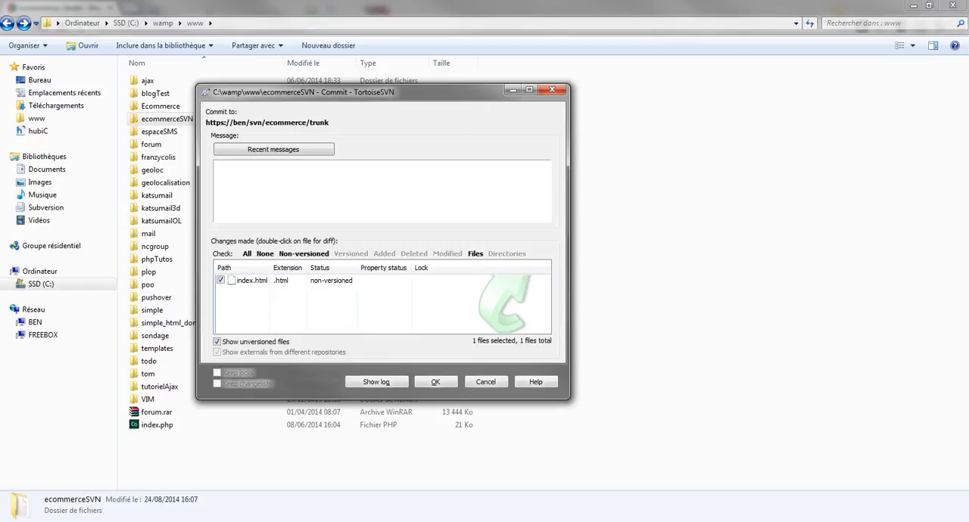
Enter the commit message "Création de la page index pour la démonstration", commit index.html, and close the commit report.
{"action": "type", "text": "Création"}
{"action": "key", "text": "ctrl+a"}
{"action": "key", "text": "Right"}
{"action": "type", "text": "de la page in"}
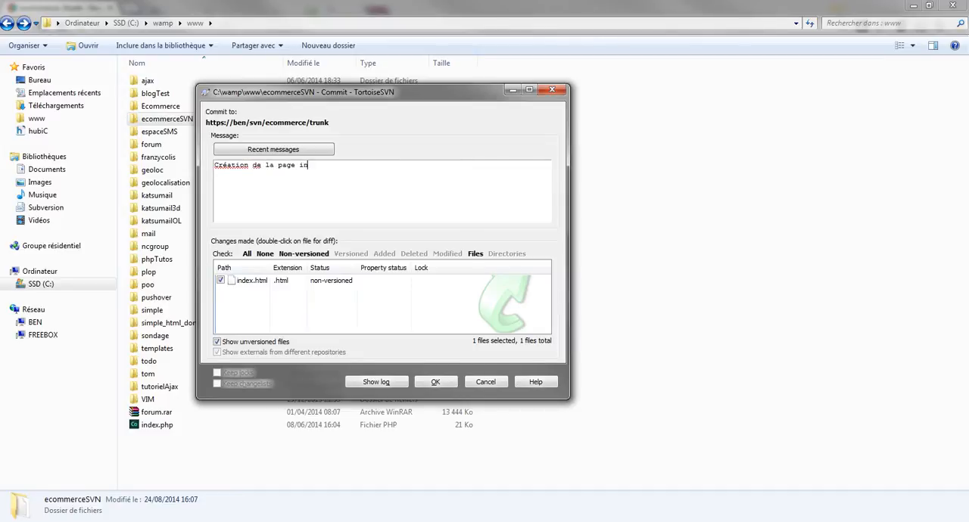
{"action": "type", "text": "dex pour la démonstration"}
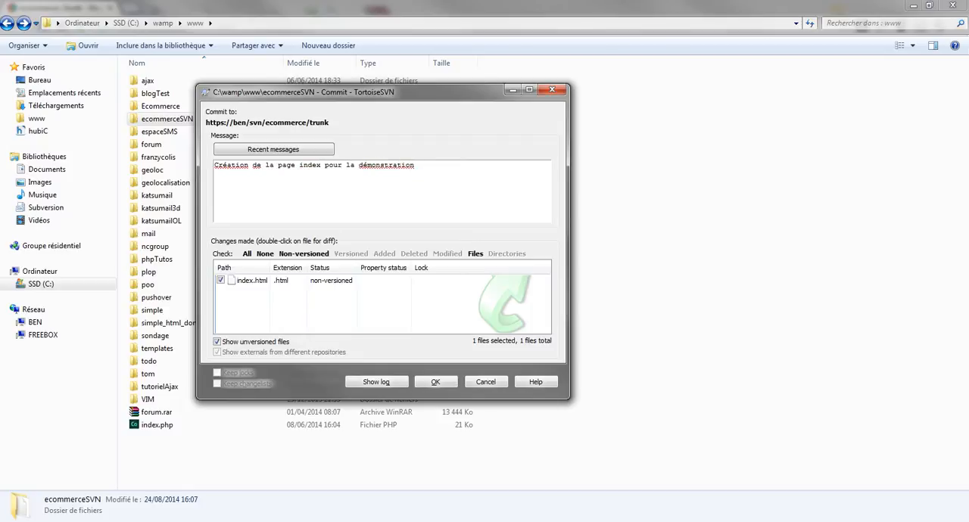
{"action": "key", "text": "ctrl+Return"}
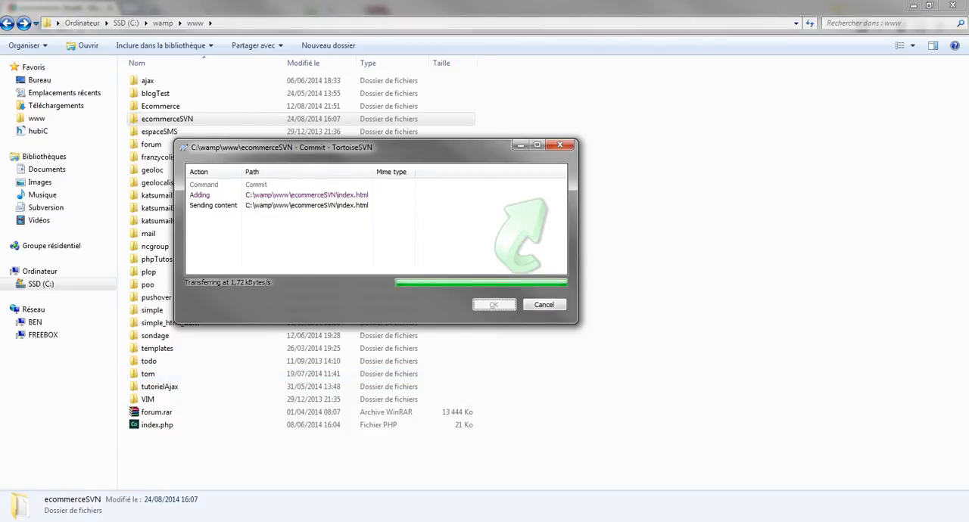
{"action": "key", "text": "Return"}
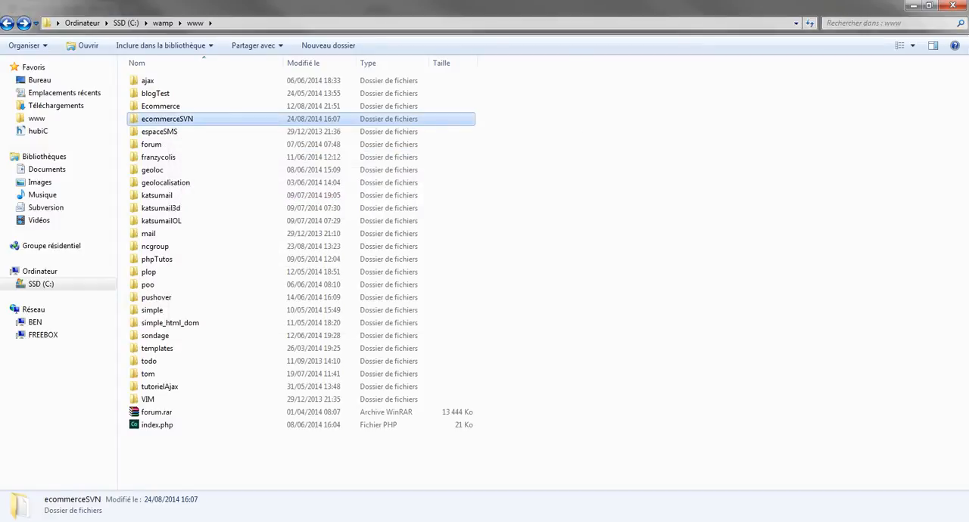
Switch to Chrome, refresh the ecommerce trunk page to check its files, and minimize the browser.
{"action": "left_click", "coordinate": [606, 265]}
{"action": "key", "text": "F5"}
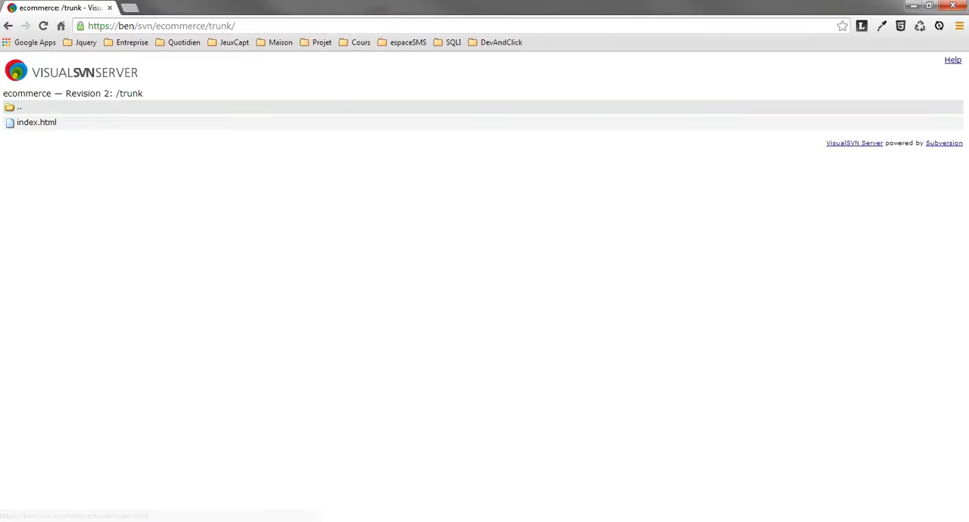
{"action": "left_click", "coordinate": [914, 6]}
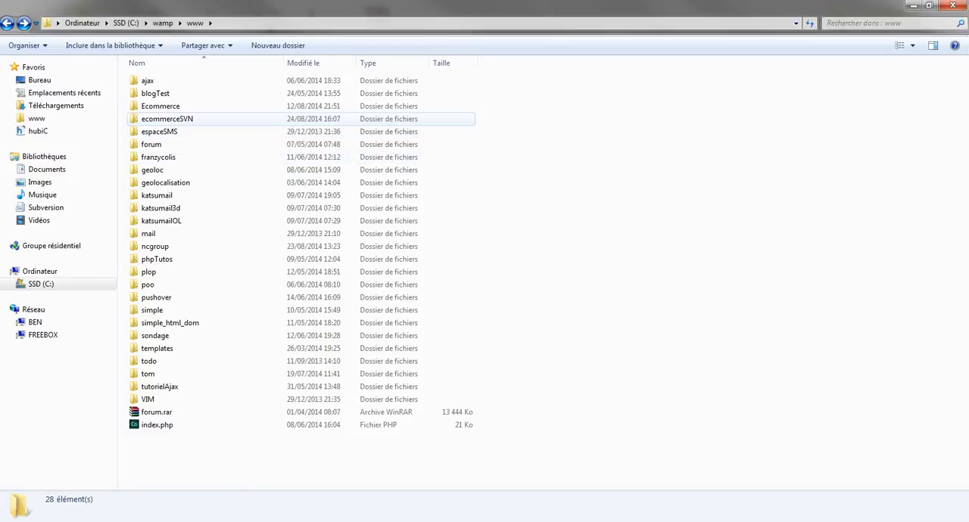
Delete index.html from the ecommerceSVN folder and return to the www folder.
{"action": "double_click", "coordinate": [167, 119]}
{"action": "left_click", "coordinate": [158, 93]}
{"action": "key", "text": "Delete"}
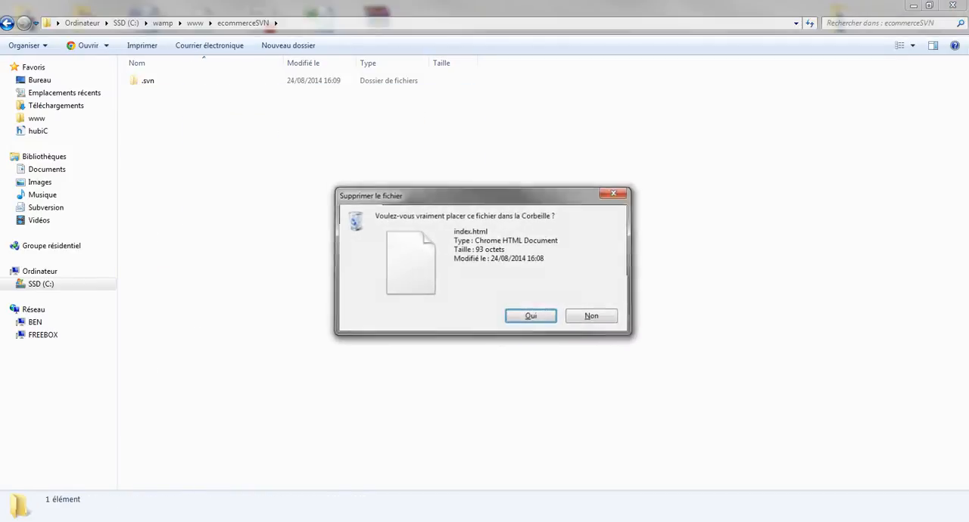
{"action": "key", "text": "Return"}
{"action": "key", "text": "BackSpace"}
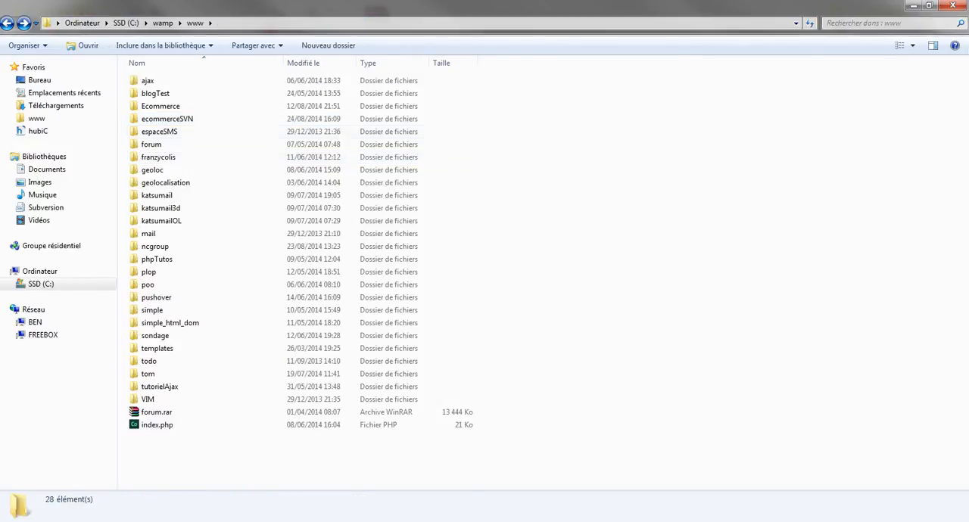
Restore the deleted file by running SVN Update on ecommerceSVN, and check index.html in the folder.
{"action": "right_click", "coordinate": [181, 118]}
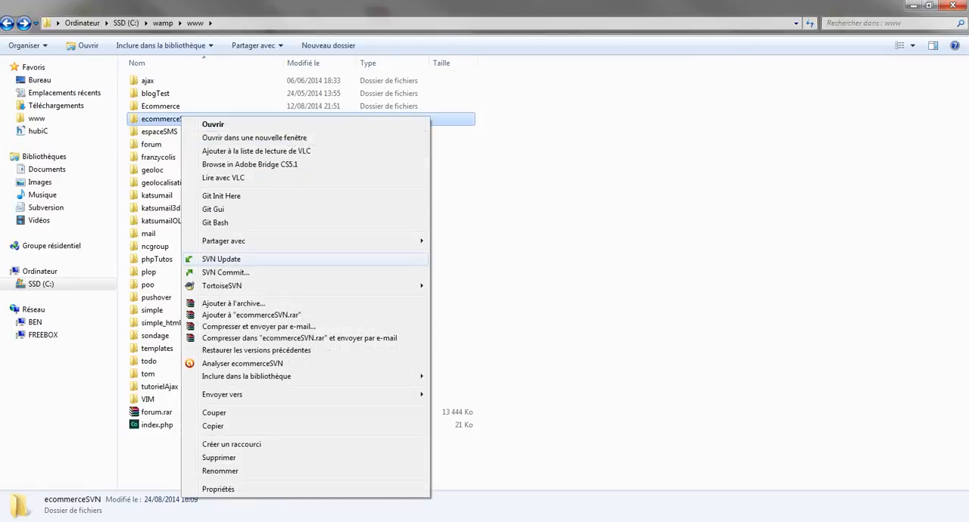
{"action": "left_click", "coordinate": [221, 259]}
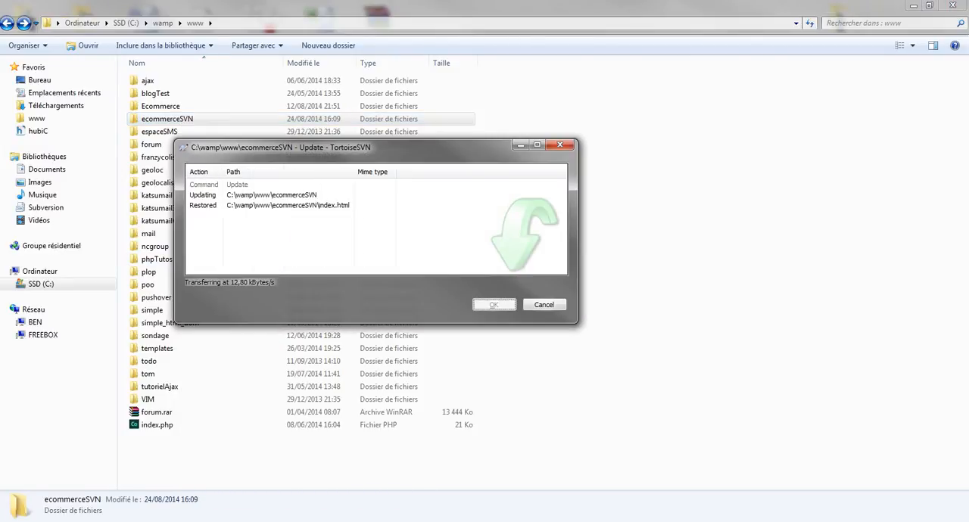
{"action": "double_click", "coordinate": [167, 119]}
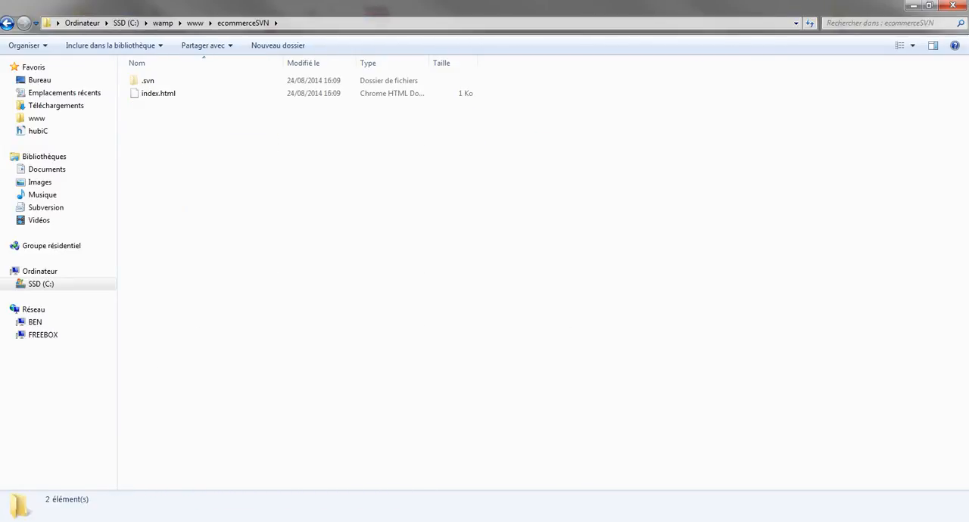
{"action": "left_click_drag", "start_coordinate": [149, 118], "coordinate": [193, 150]}
{"action": "left_click", "coordinate": [159, 94]}
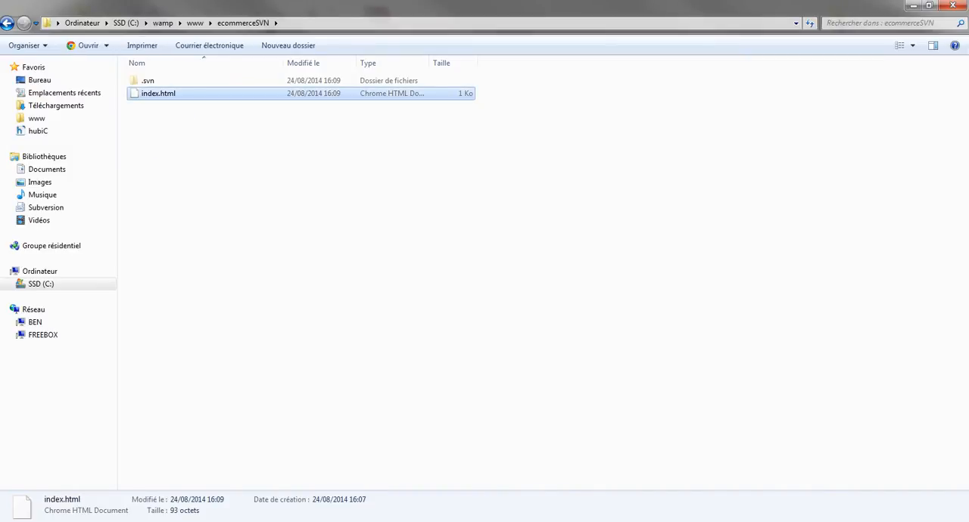
{"action": "left_click_drag", "start_coordinate": [189, 165], "coordinate": [234, 203]}
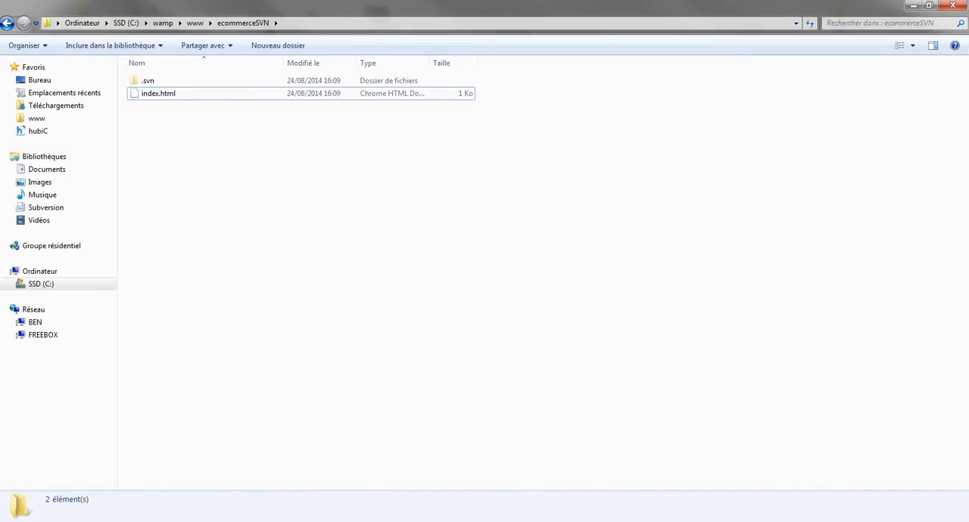
{"action": "left_click", "coordinate": [159, 94]}
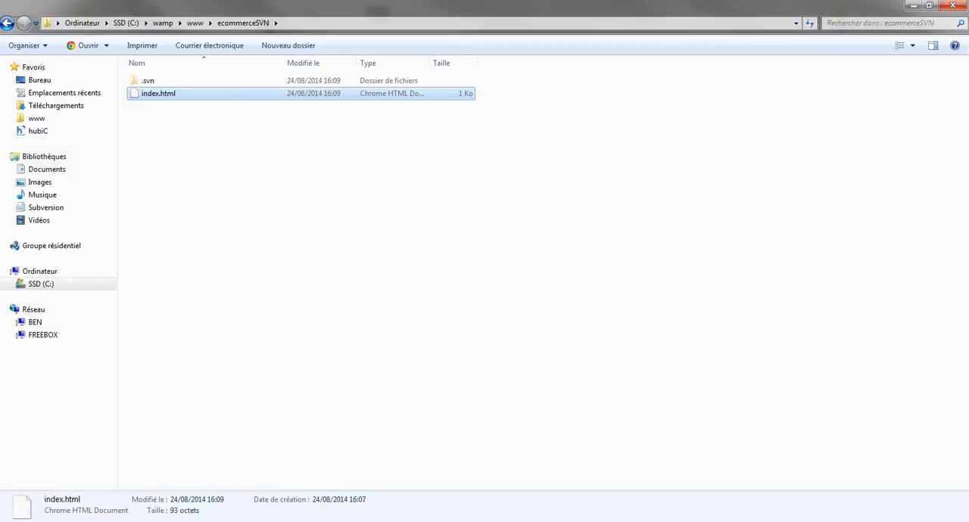
{"action": "left_click_drag", "start_coordinate": [165, 138], "coordinate": [178, 201]}
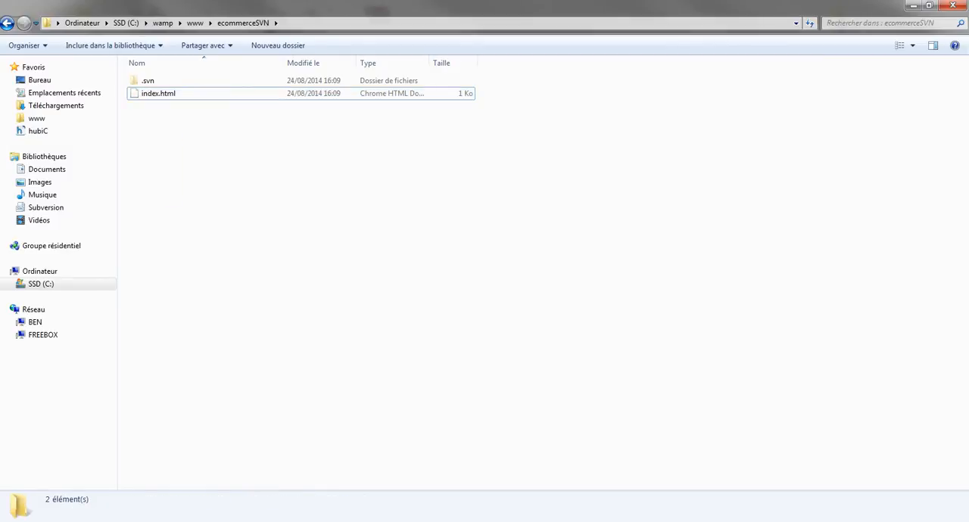
{"action": "key", "text": "BackSpace"}
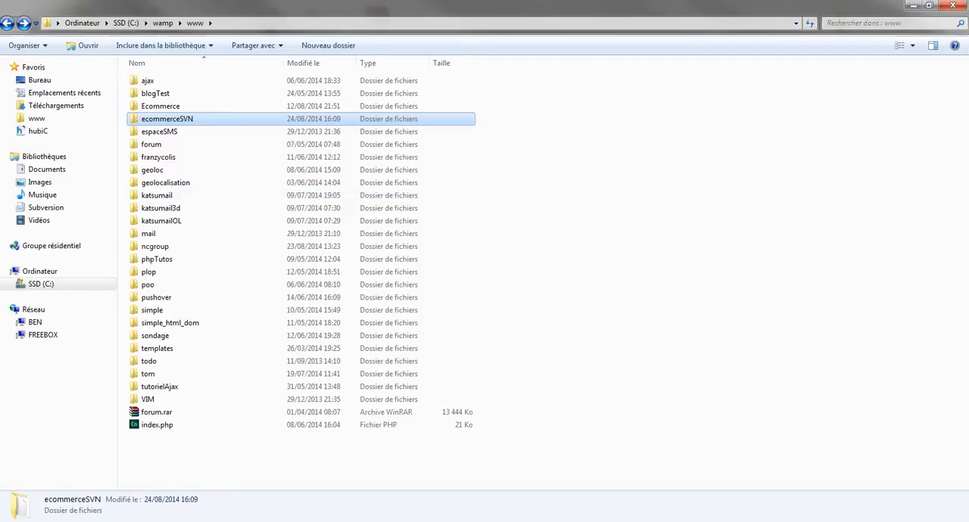
Delete index.html from the ecommerceSVN folder again and go back to the www folder.
{"action": "double_click", "coordinate": [165, 119]}
{"action": "left_click", "coordinate": [159, 94]}
{"action": "key", "text": "Delete"}
{"action": "key", "text": "Return"}
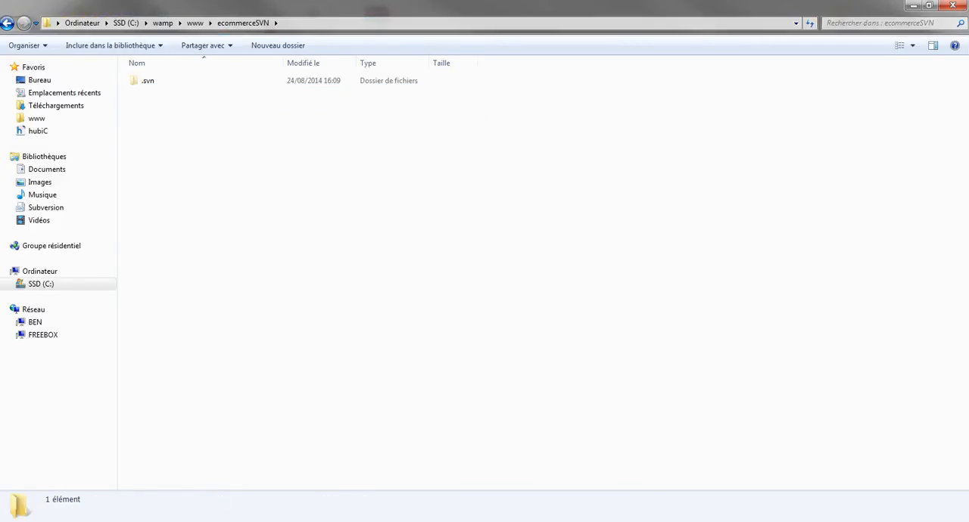
{"action": "key", "text": "BackSpace"}
Examine how the deleted index.html is listed for an SVN commit of ecommerceSVN, and cancel the commit.
{"action": "right_click", "coordinate": [154, 118]}
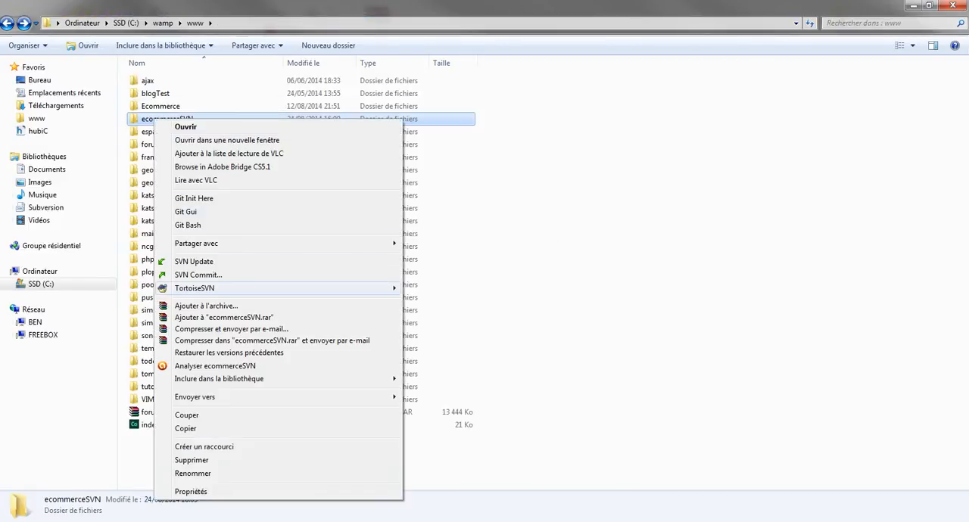
{"action": "left_click", "coordinate": [198, 275]}
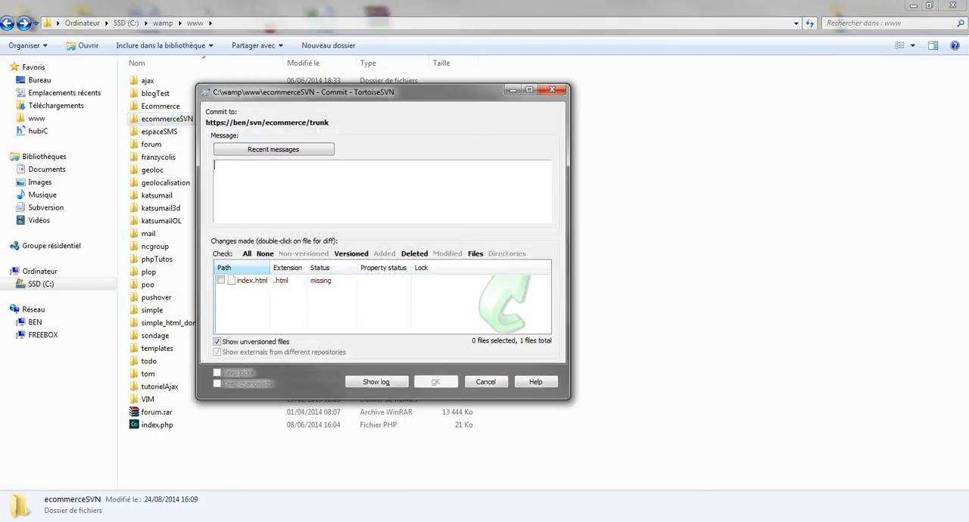
{"action": "left_click", "coordinate": [246, 254]}
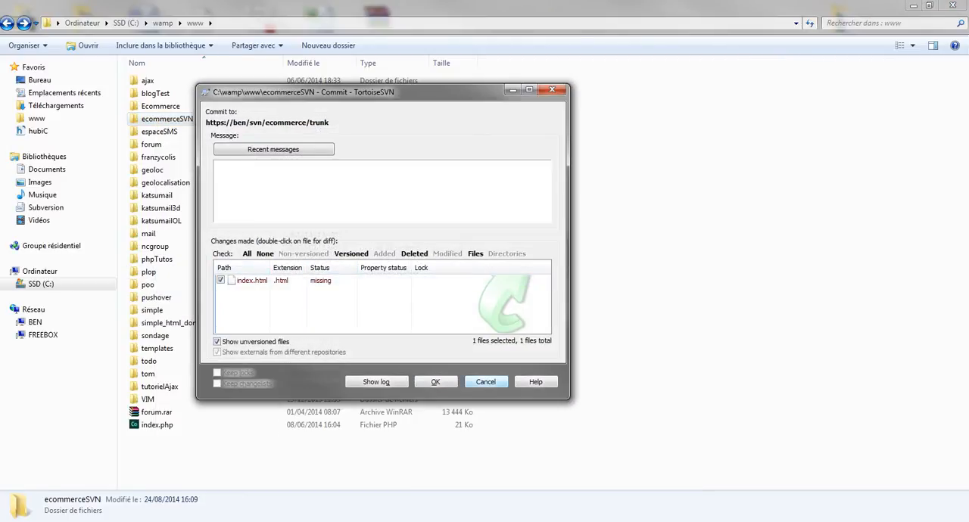
{"action": "key", "text": "Escape"}
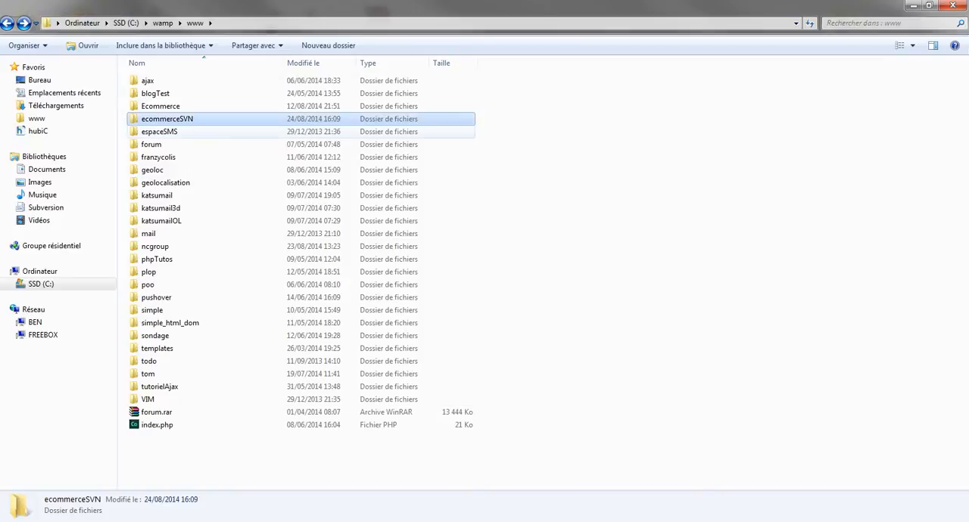
Run SVN Update on the ecommerceSVN folder to restore index.html, and close the update report.
{"action": "right_click", "coordinate": [154, 119]}
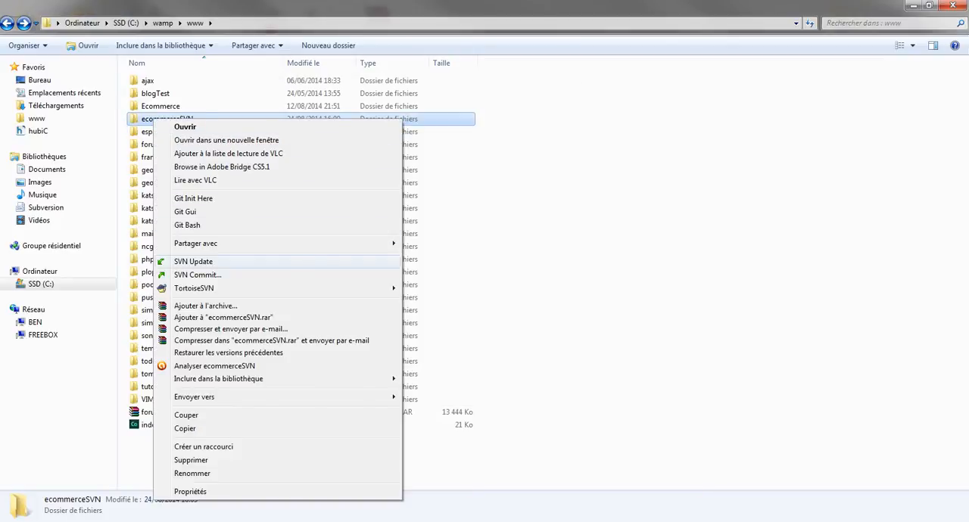
{"action": "left_click", "coordinate": [193, 261]}
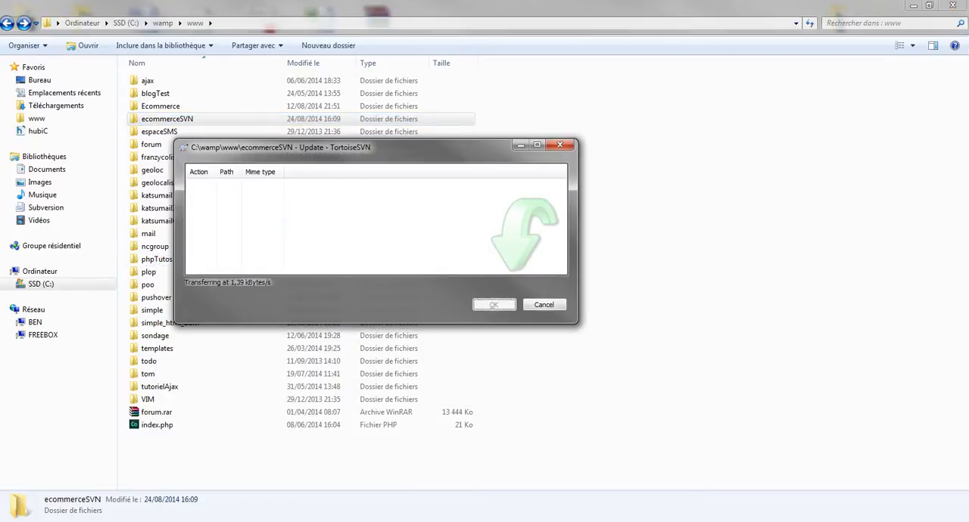
{"action": "key", "text": "Return"}
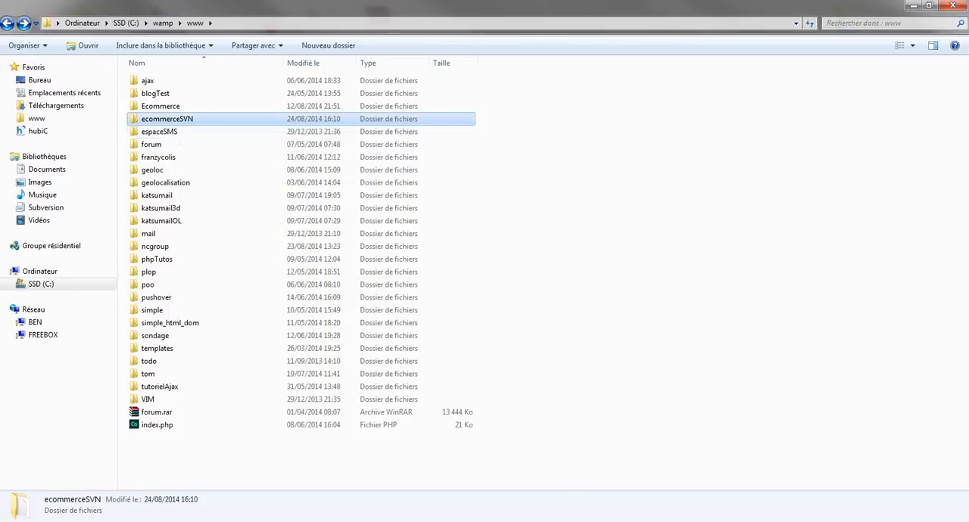
Open index.html from the ecommerceSVN folder in Notepad++.
{"action": "key", "text": "Return"}
{"action": "right_click", "coordinate": [153, 93]}
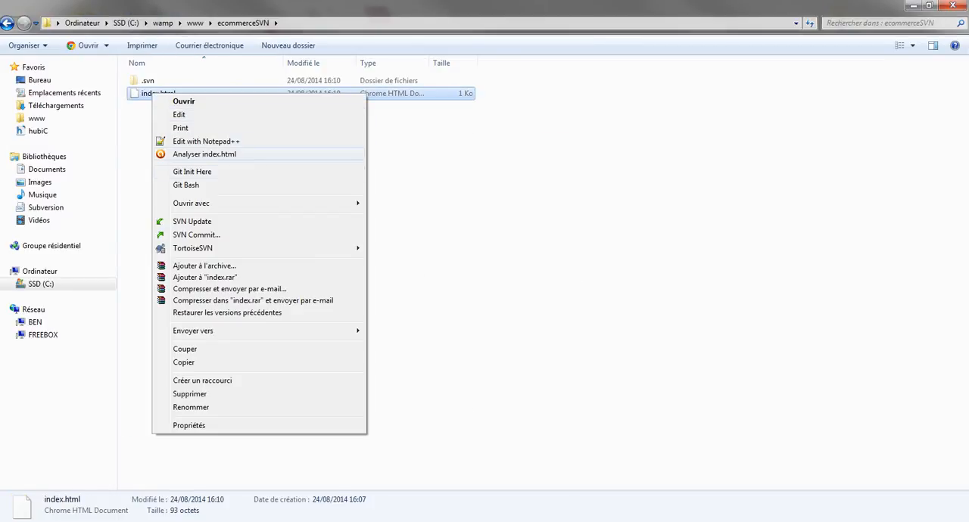
{"action": "left_click", "coordinate": [227, 141]}
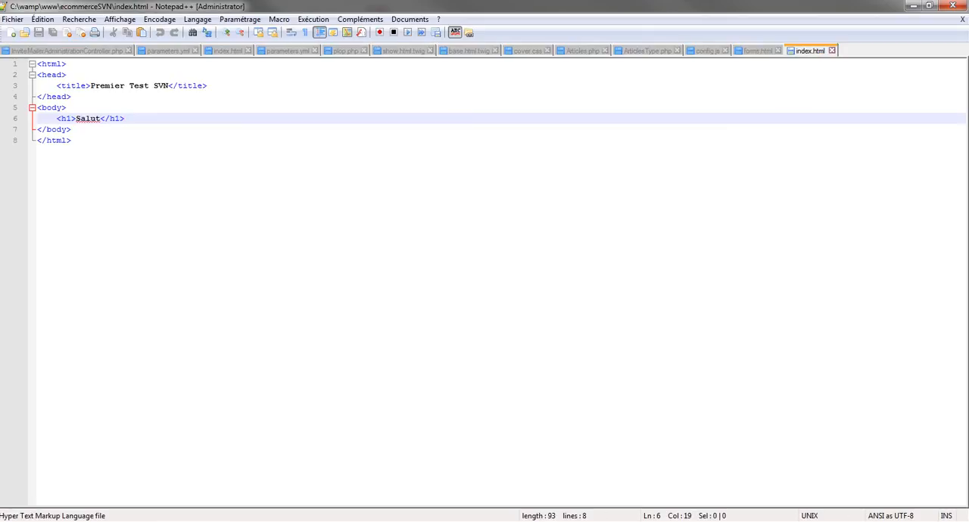
{"action": "left_click", "coordinate": [66, 107]}
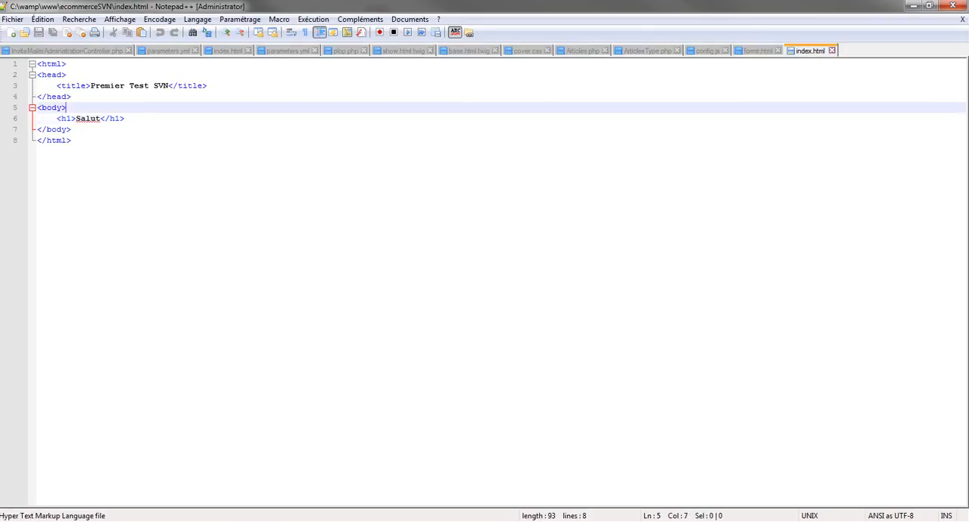
{"action": "left_click", "coordinate": [168, 85]}
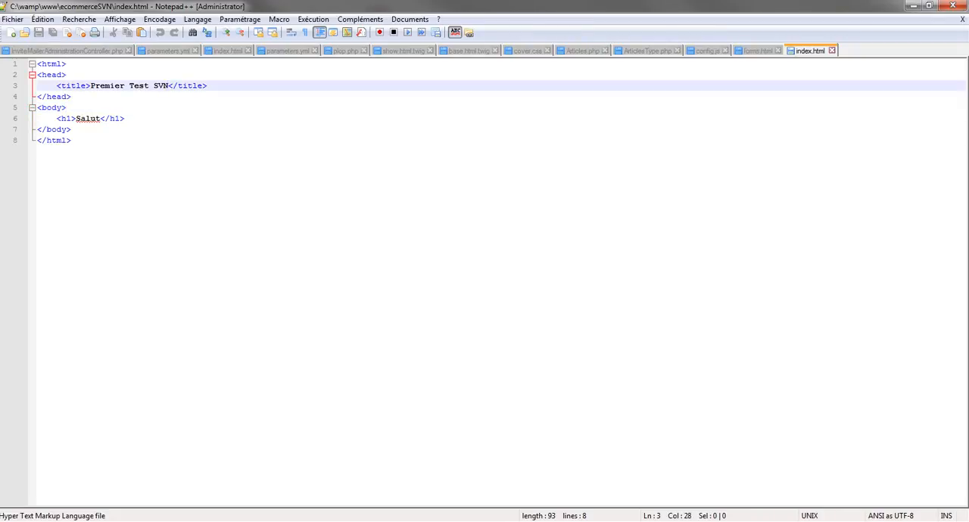
Change the page title to "Deuxieme Test SVN", save index.html, and close the editor.
{"action": "double_click", "coordinate": [106, 86]}
{"action": "type", "text": "Deuxiem"}
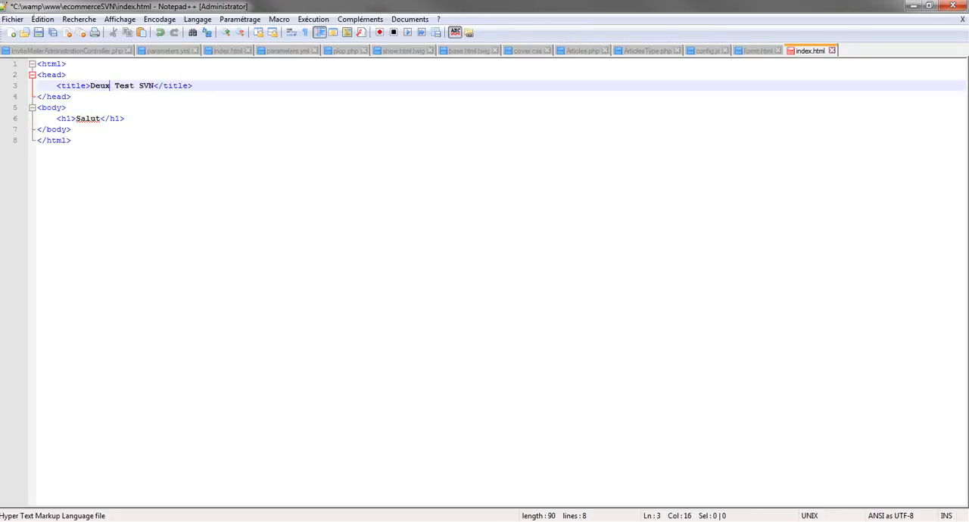
{"action": "type", "text": "em"}
{"action": "key", "text": "ctrl+s"}
{"action": "left_click", "coordinate": [953, 5]}
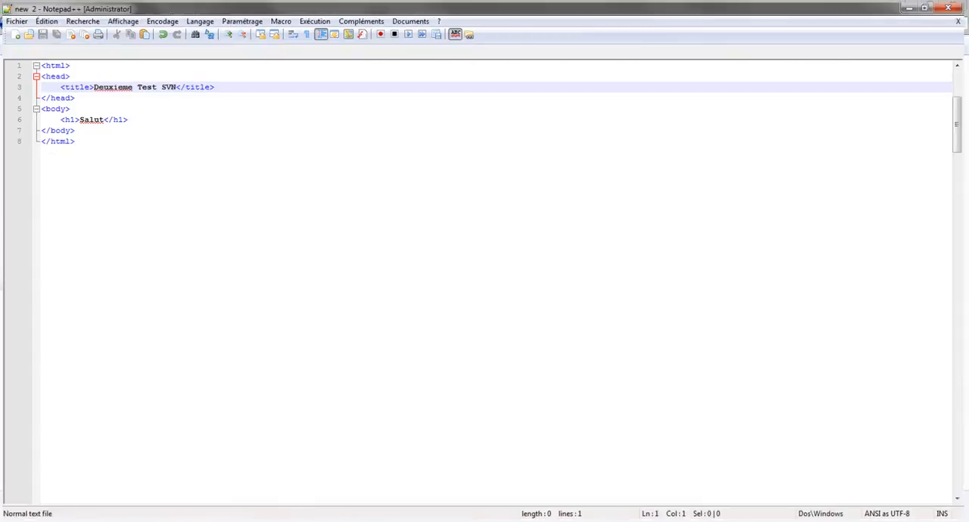
Return to the www folder and run SVN Update on ecommerceSVN, closing the update report.
{"action": "key", "text": "BackSpace"}
{"action": "right_click", "coordinate": [159, 118]}
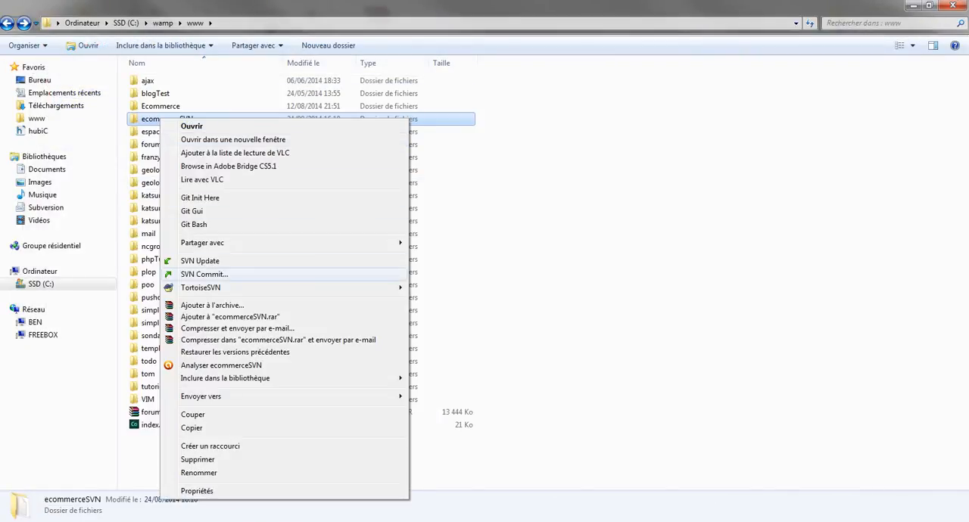
{"action": "left_click", "coordinate": [200, 261]}
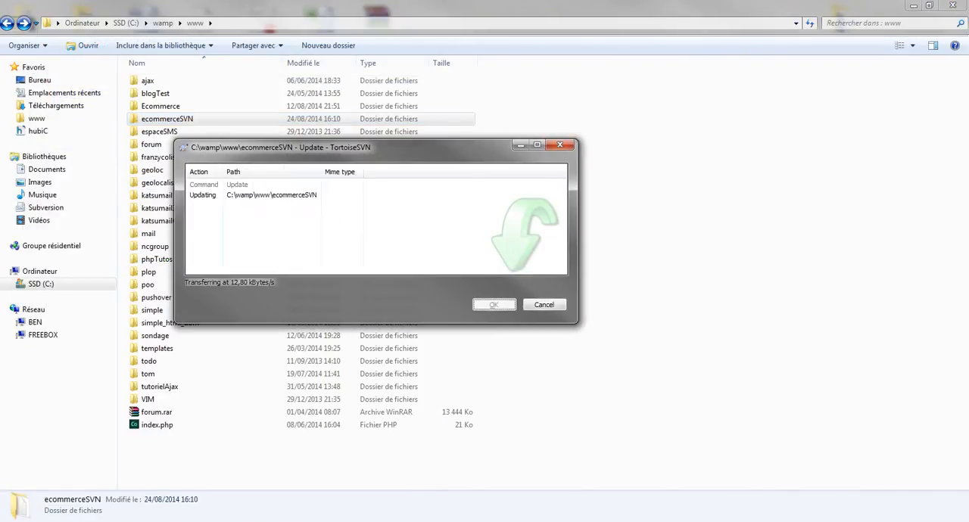
{"action": "left_click", "coordinate": [494, 305]}
Commit the modified index.html from the ecommerceSVN folder with the message "Deuxieme test SVN dans le cadre du tutoriel...", and close the commit report.
{"action": "right_click", "coordinate": [161, 119]}
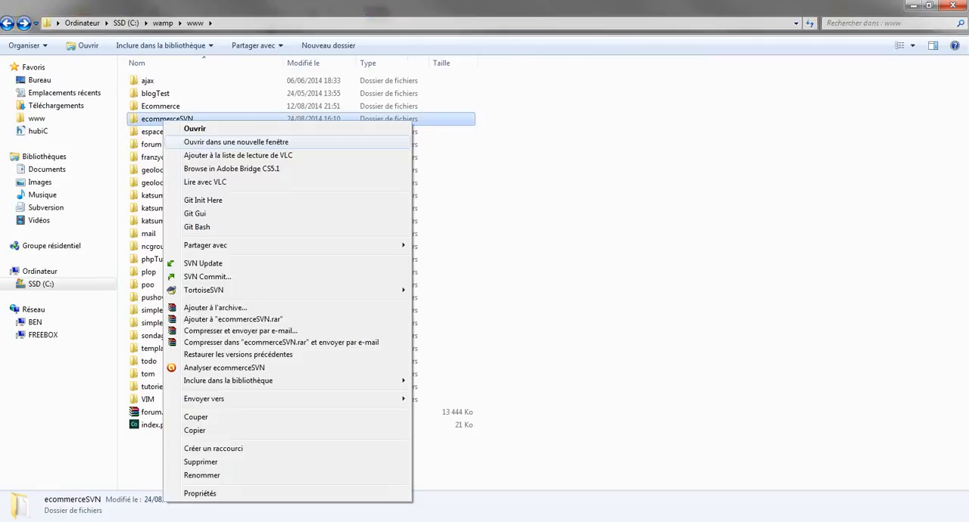
{"action": "left_click", "coordinate": [205, 277]}
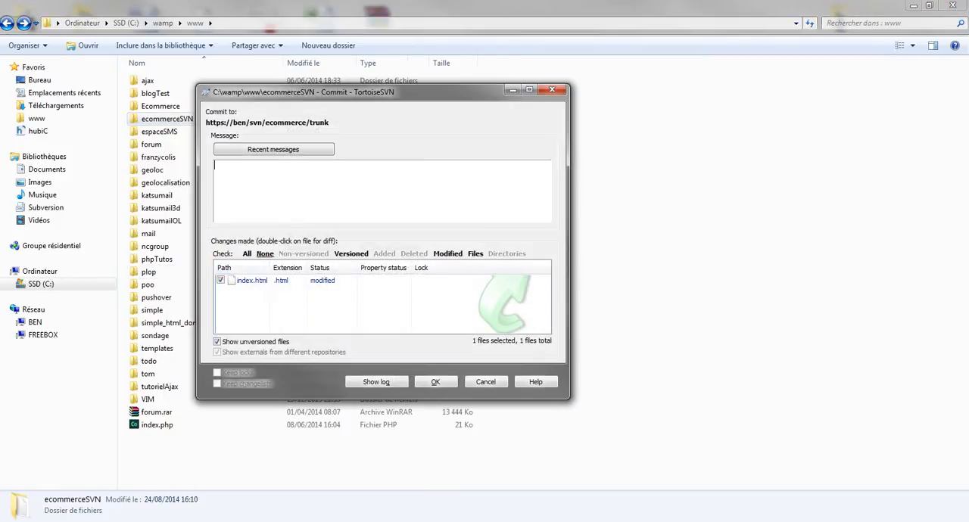
{"action": "type", "text": "Deuxieme test SVBN dans"}
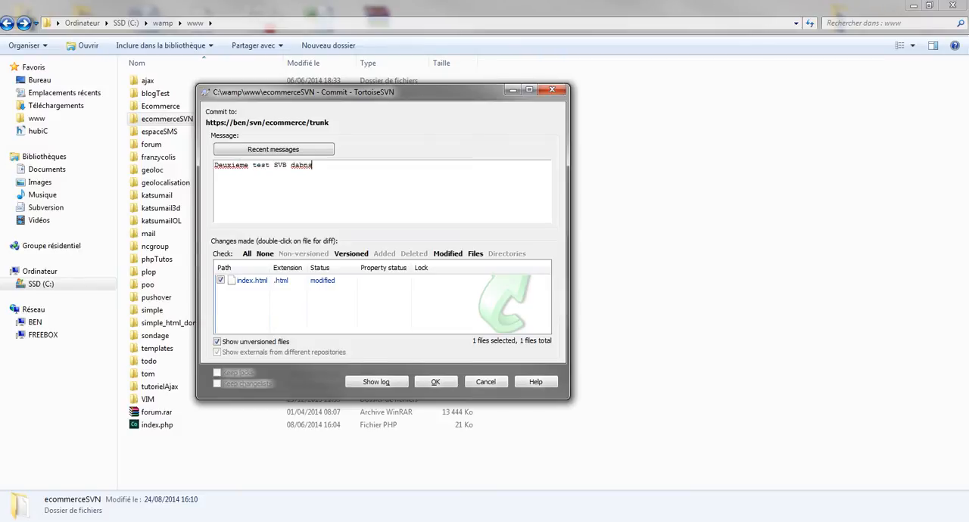
{"action": "key", "text": "BackSpace"}
{"action": "key", "text": "BackSpace"}
{"action": "key", "text": "BackSpace"}
{"action": "key", "text": "BackSpace"}
{"action": "key", "text": "BackSpace"}
{"action": "key", "text": "BackSpace"}
{"action": "type", "text": "N dans le cadre du tutoriel..."}
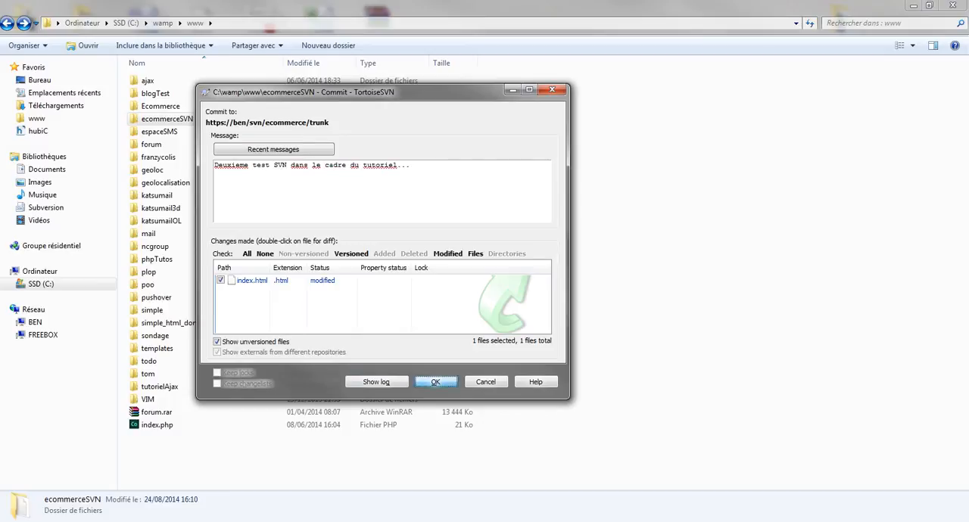
{"action": "left_click", "coordinate": [436, 382]}
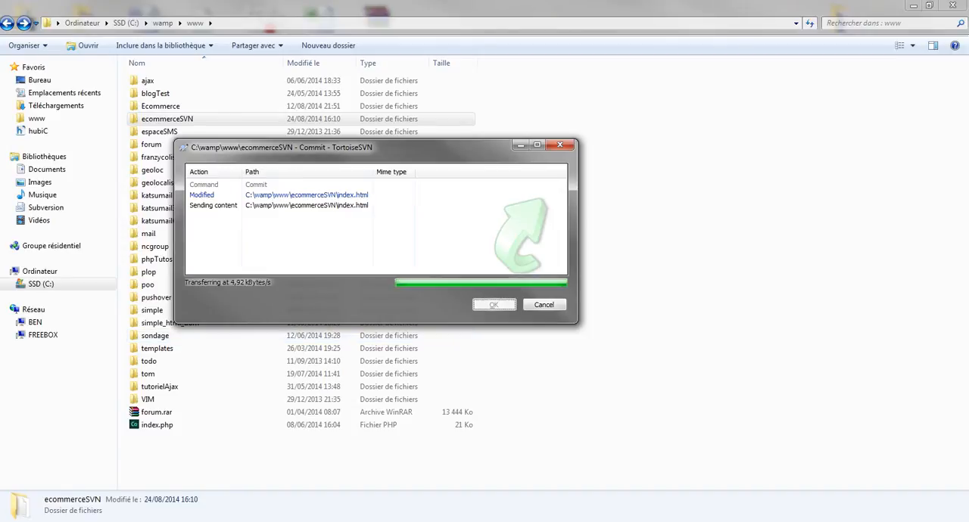
{"action": "left_click", "coordinate": [494, 305]}
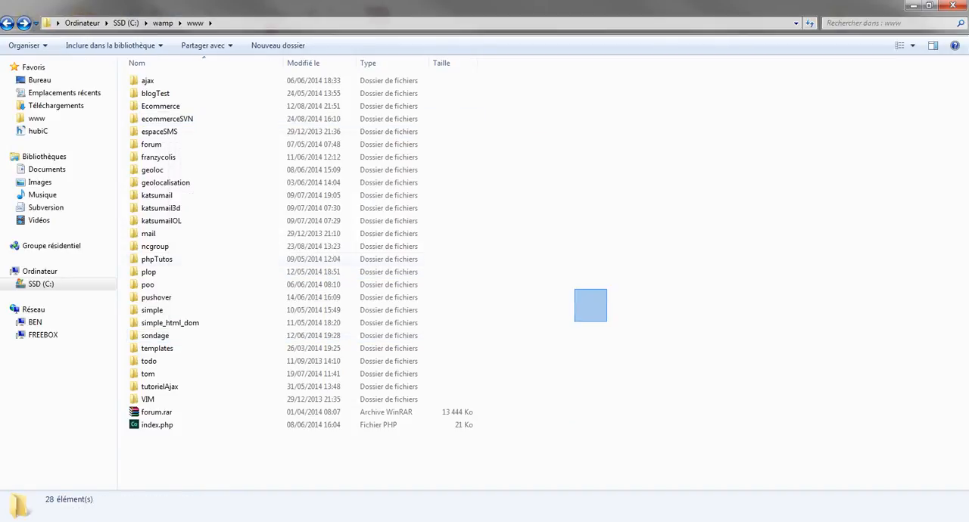
Compare index.html in the ecommerceSVN folder with its previous version in TortoiseMerge, examine the title line, and close the comparison.
{"action": "double_click", "coordinate": [168, 118]}
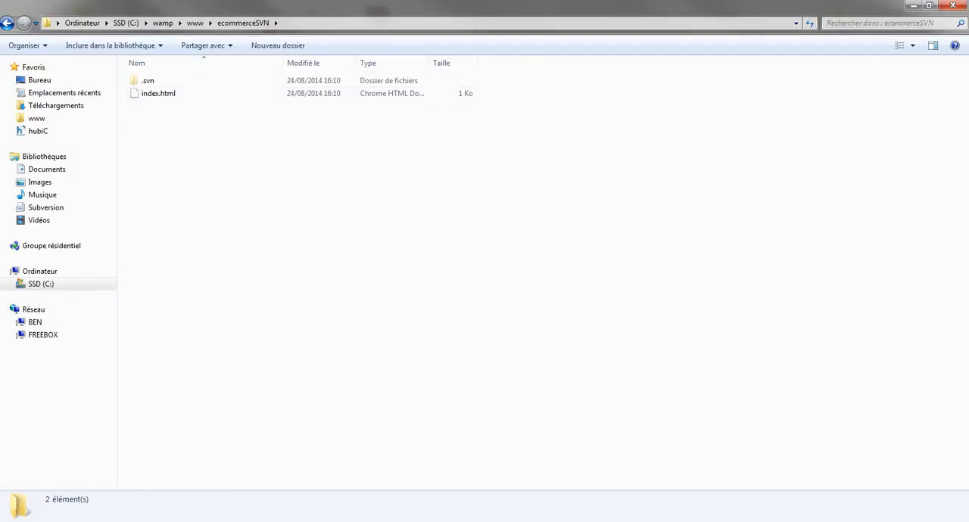
{"action": "left_click", "coordinate": [158, 94]}
{"action": "right_click", "coordinate": [150, 94]}
{"action": "mouse_move", "coordinate": [189, 250]}
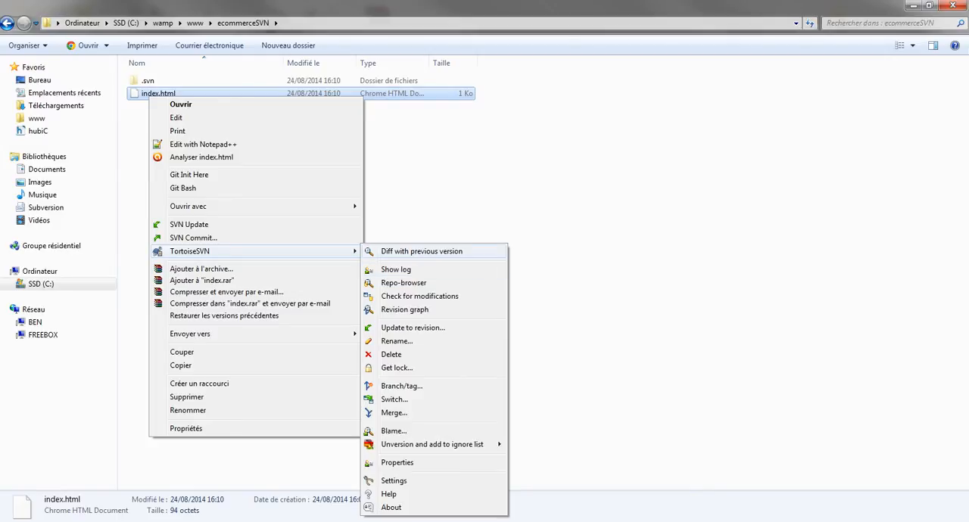
{"action": "left_click", "coordinate": [421, 252]}
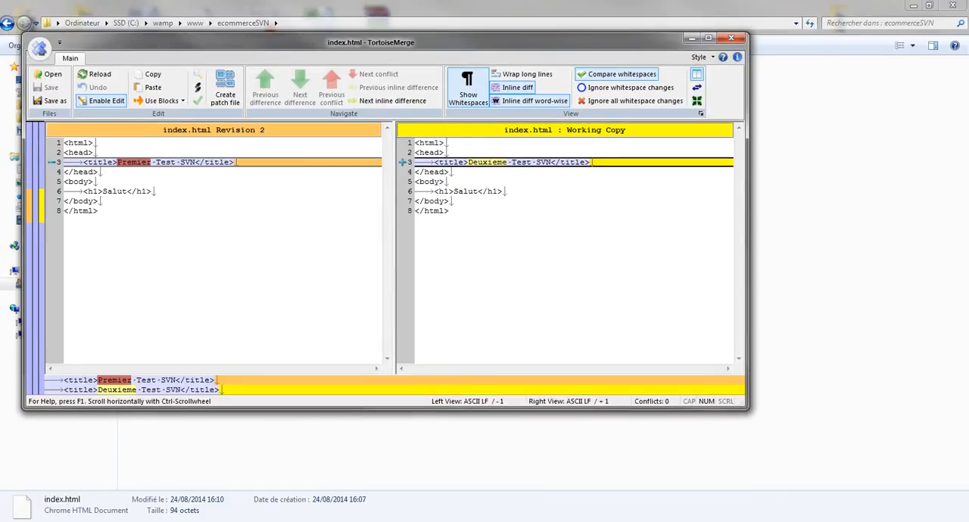
{"action": "double_click", "coordinate": [133, 162]}
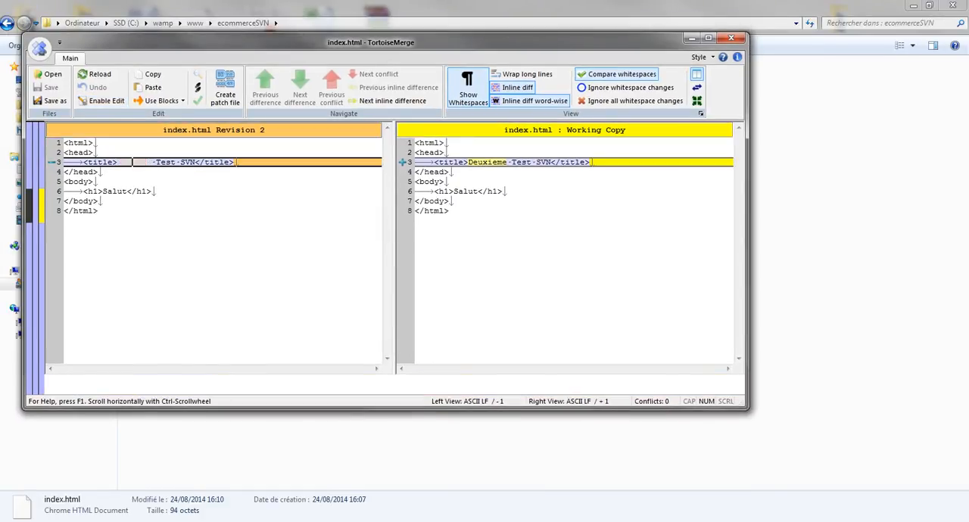
{"action": "left_click", "coordinate": [154, 192]}
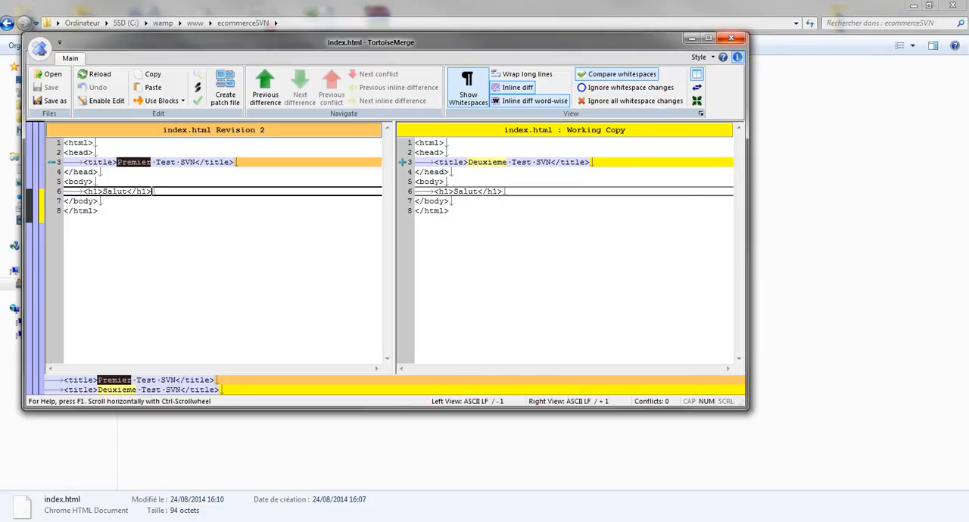
{"action": "left_click", "coordinate": [731, 38]}
Show the SVN log of index.html, review the commit messages and changed paths of revisions 3 and 2, and close the log.
{"action": "right_click", "coordinate": [154, 95]}
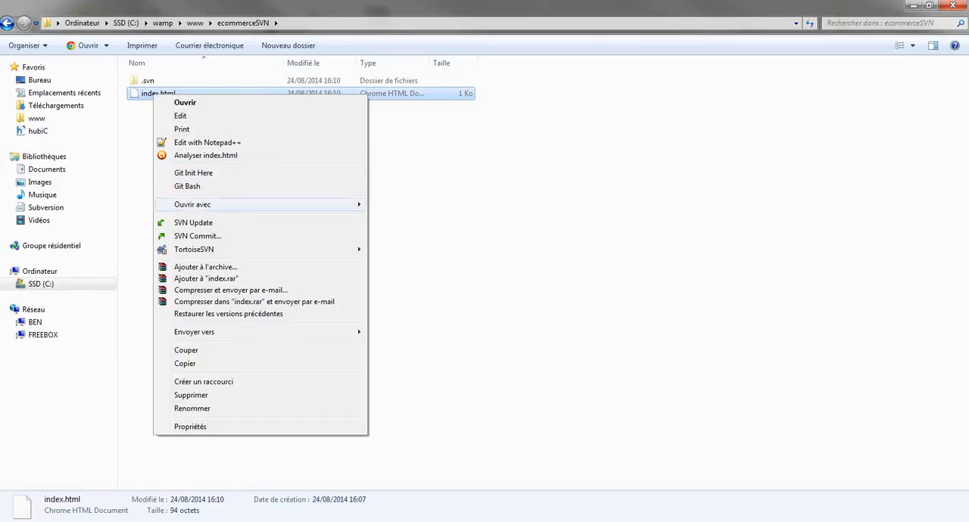
{"action": "mouse_move", "coordinate": [228, 249]}
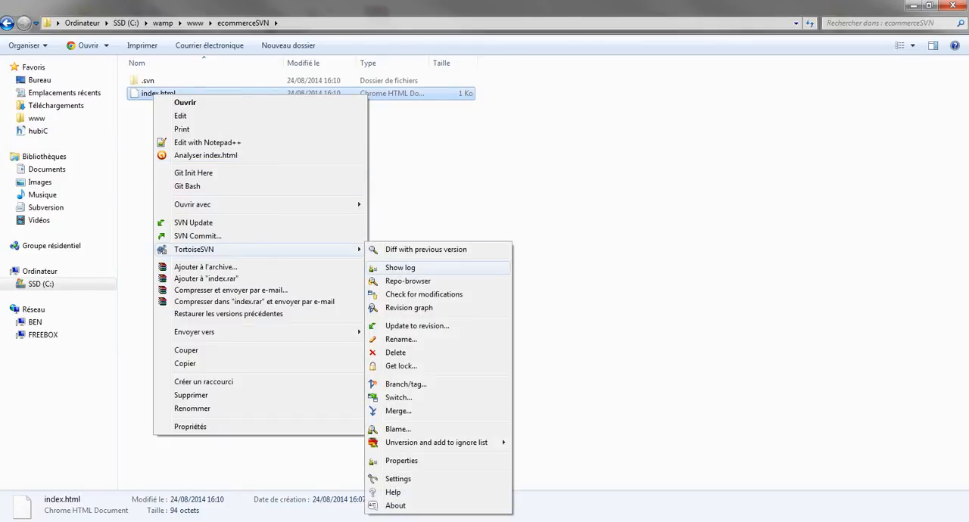
{"action": "left_click", "coordinate": [399, 267]}
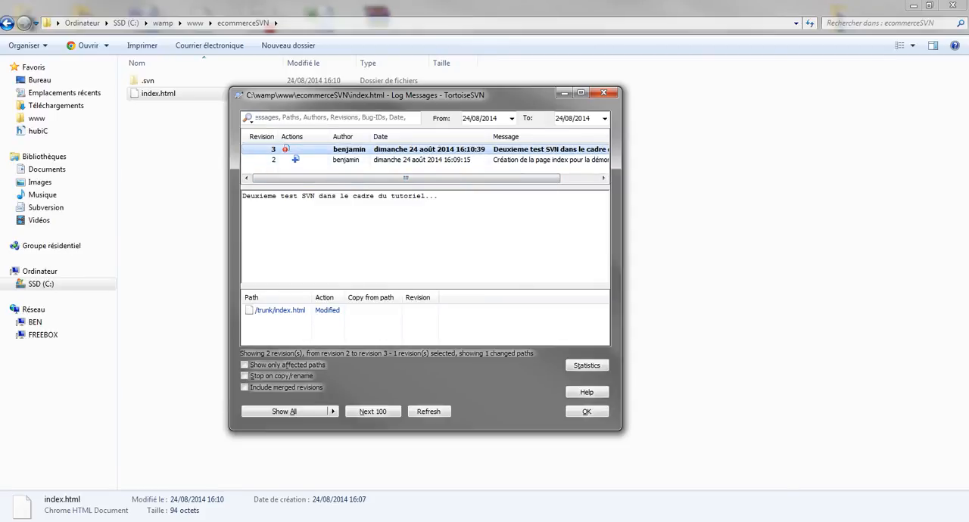
{"action": "mouse_move", "coordinate": [247, 196]}
{"action": "left_mouse_down"}
{"action": "mouse_move", "coordinate": [429, 196]}
{"action": "mouse_move", "coordinate": [243, 196]}
{"action": "left_mouse_up"}
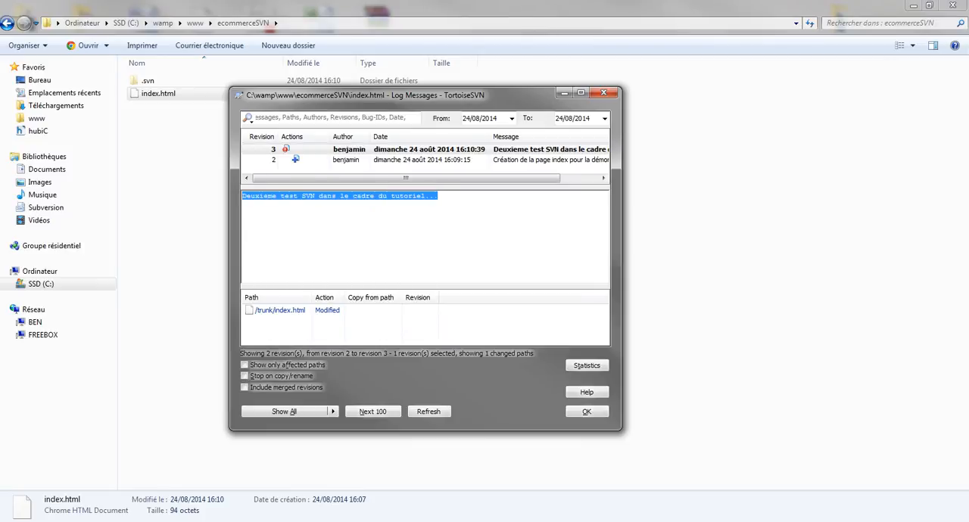
{"action": "left_click", "coordinate": [348, 160]}
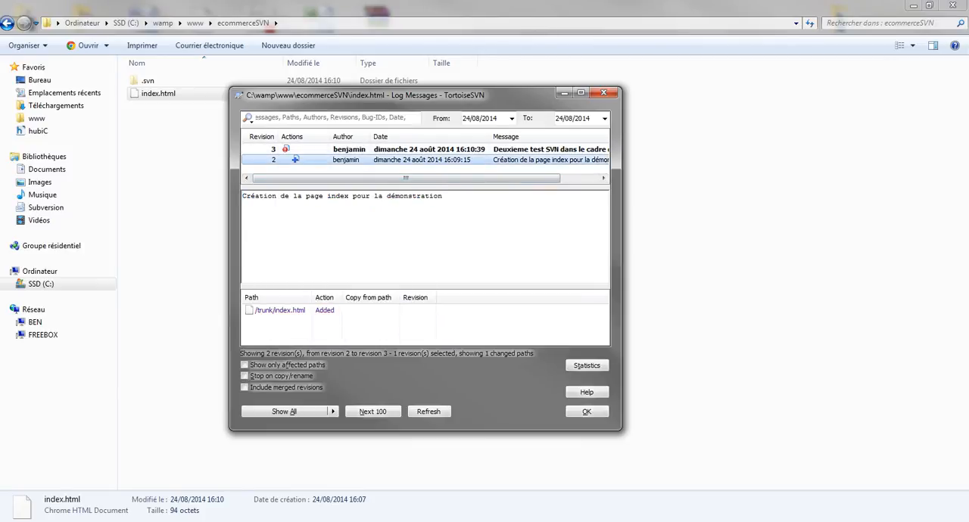
{"action": "left_click_drag", "start_coordinate": [442, 196], "coordinate": [242, 196]}
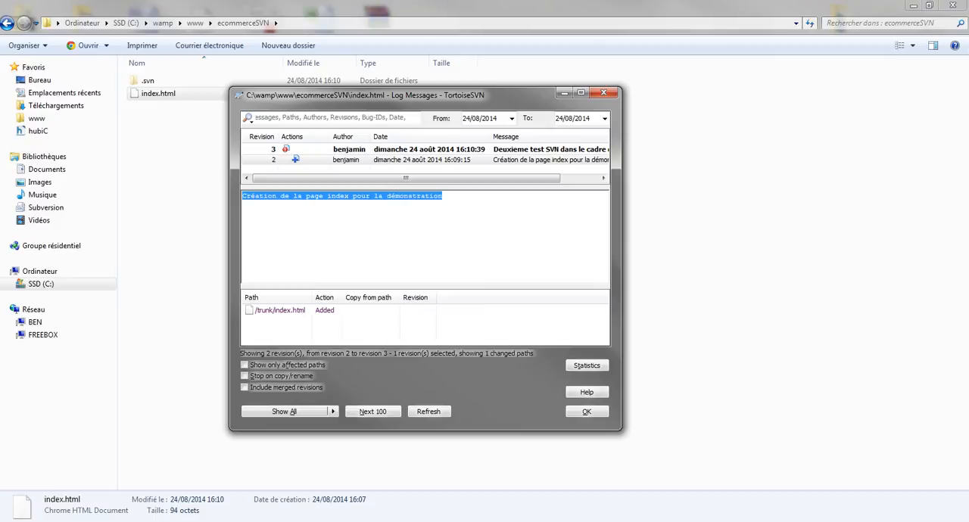
{"action": "left_click", "coordinate": [341, 149]}
{"action": "left_click", "coordinate": [326, 311]}
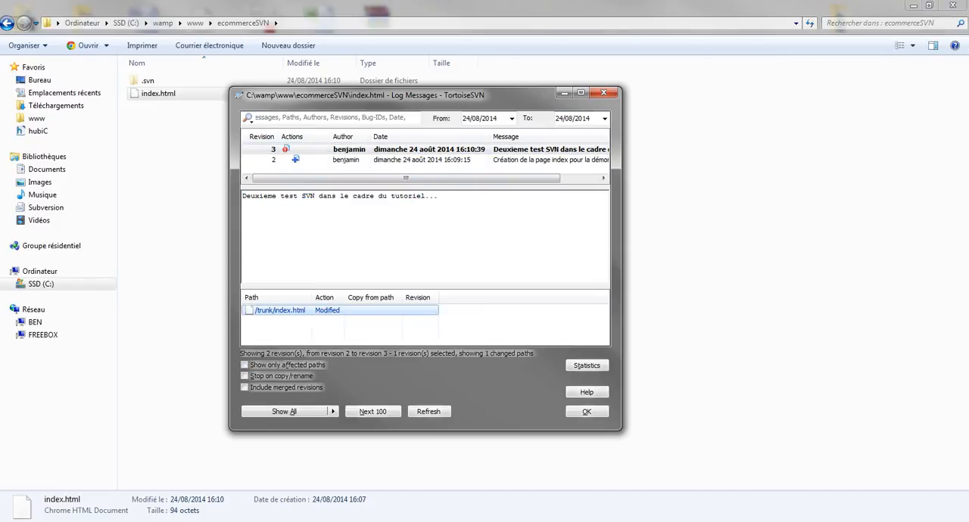
{"action": "left_click", "coordinate": [603, 93]}
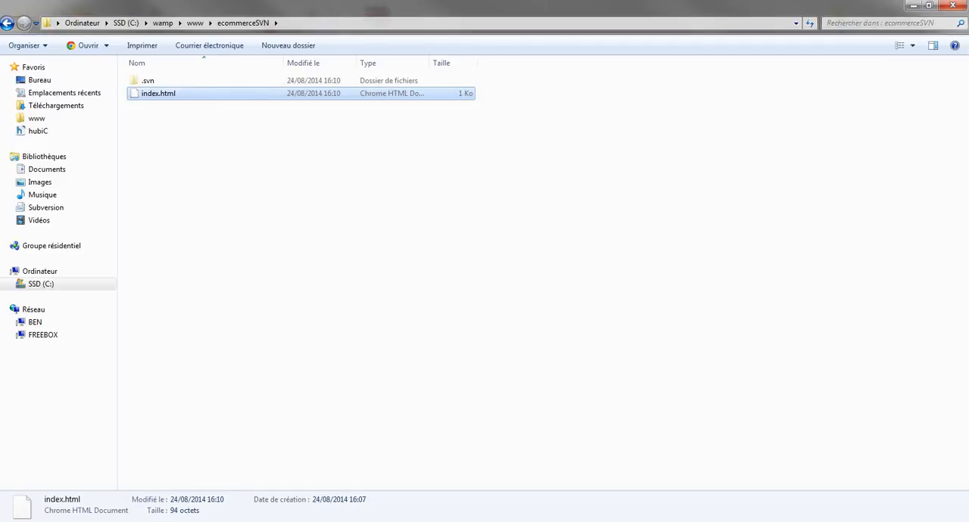
Revert index.html to revision 2 from its SVN log, confirm the revert, and close the merge report and log.
{"action": "right_click", "coordinate": [162, 95]}
{"action": "mouse_move", "coordinate": [227, 251]}
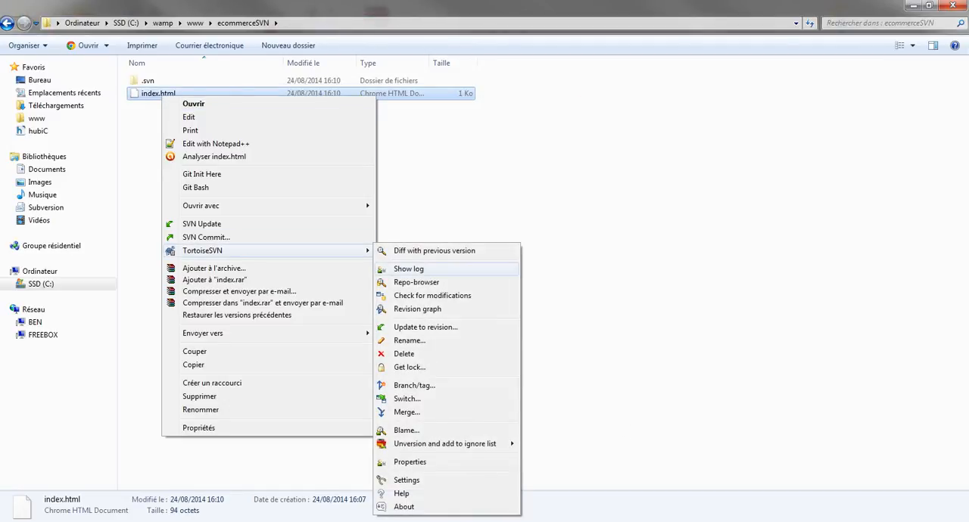
{"action": "left_click", "coordinate": [409, 269]}
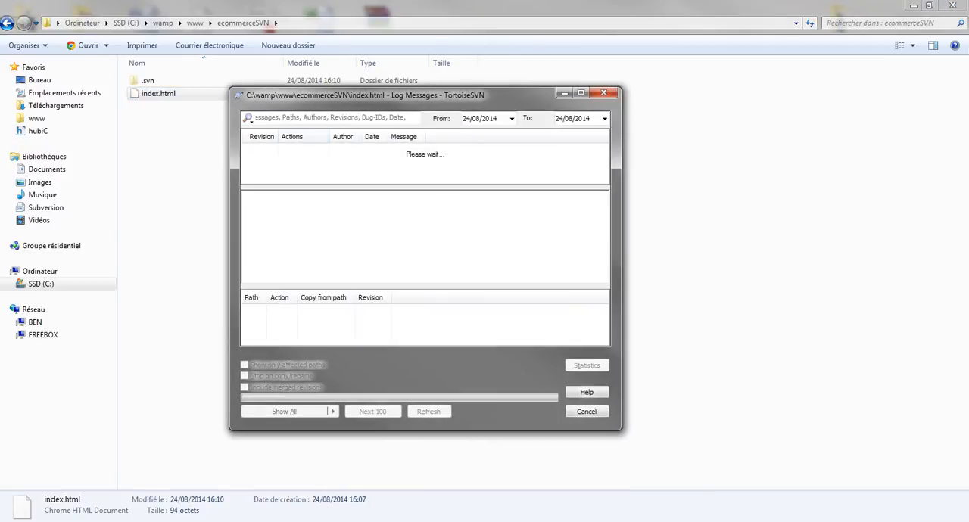
{"action": "right_click", "coordinate": [274, 146]}
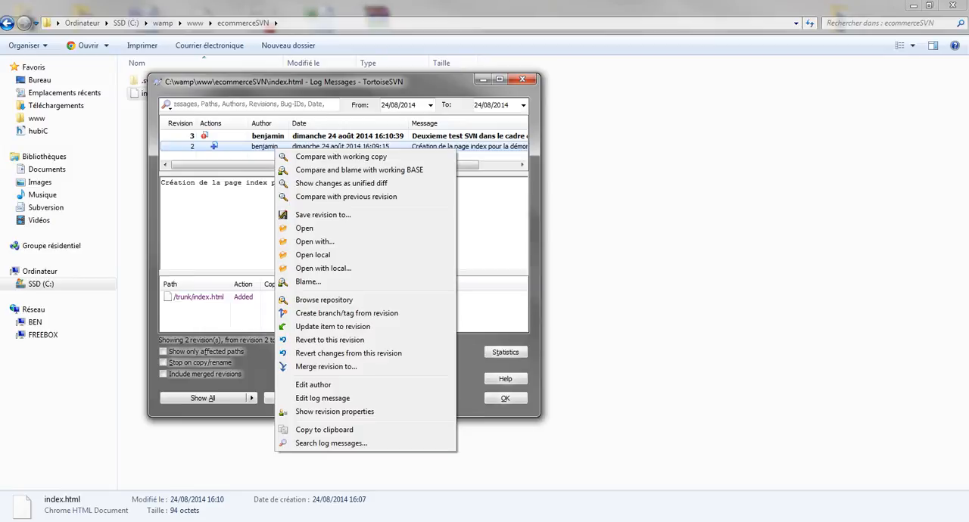
{"action": "key", "text": "Escape"}
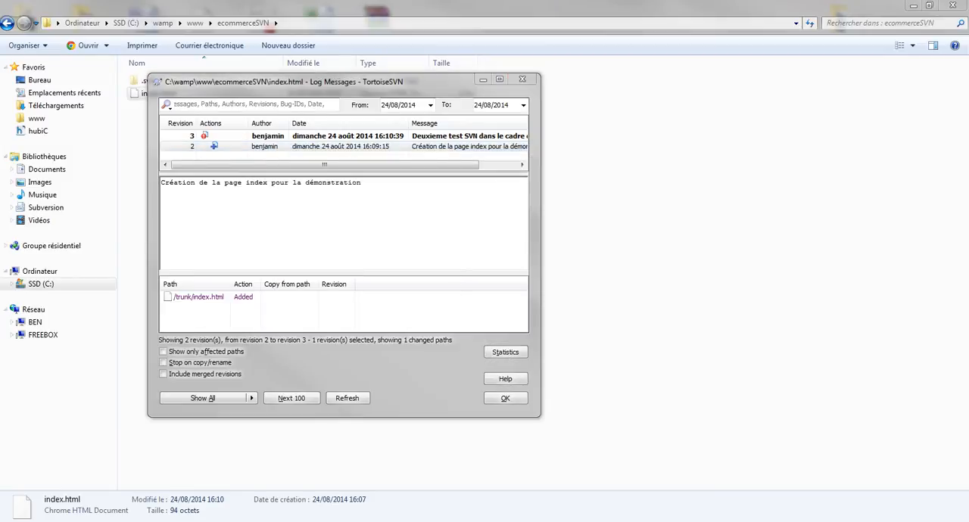
{"action": "right_click", "coordinate": [339, 145]}
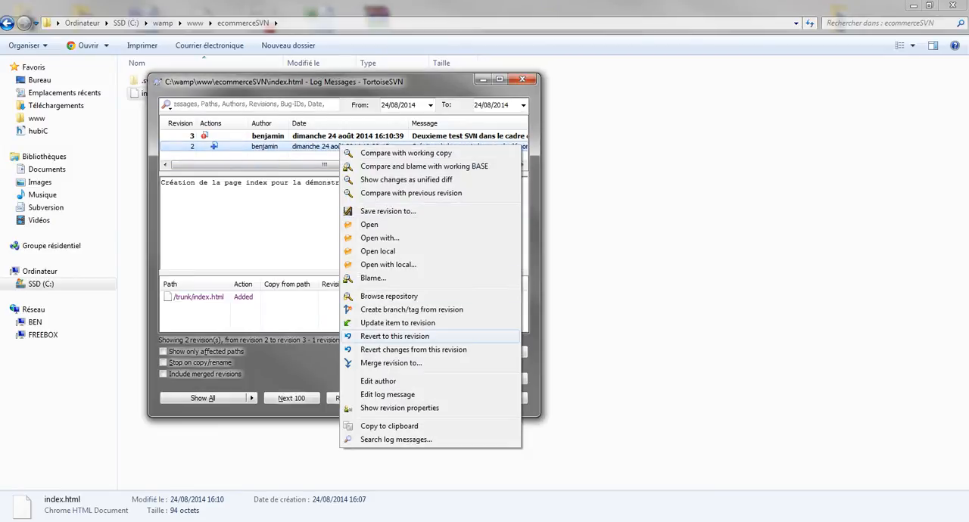
{"action": "left_click", "coordinate": [395, 336]}
{"action": "left_click", "coordinate": [355, 241]}
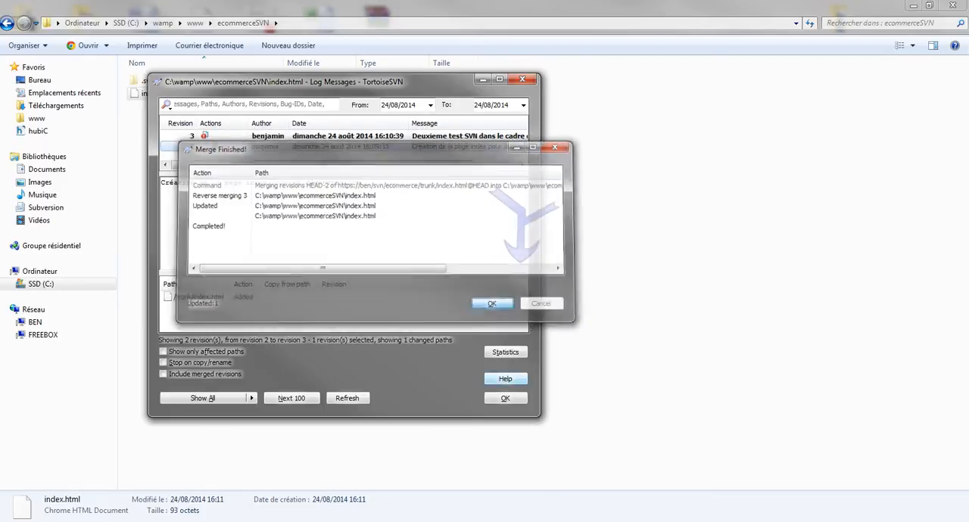
{"action": "left_click", "coordinate": [505, 398]}
{"action": "left_click", "coordinate": [265, 171]}
Open index.html in Notepad++ to check the reverted page title, and close the editor.
{"action": "right_click", "coordinate": [172, 93]}
{"action": "left_click", "coordinate": [219, 142]}
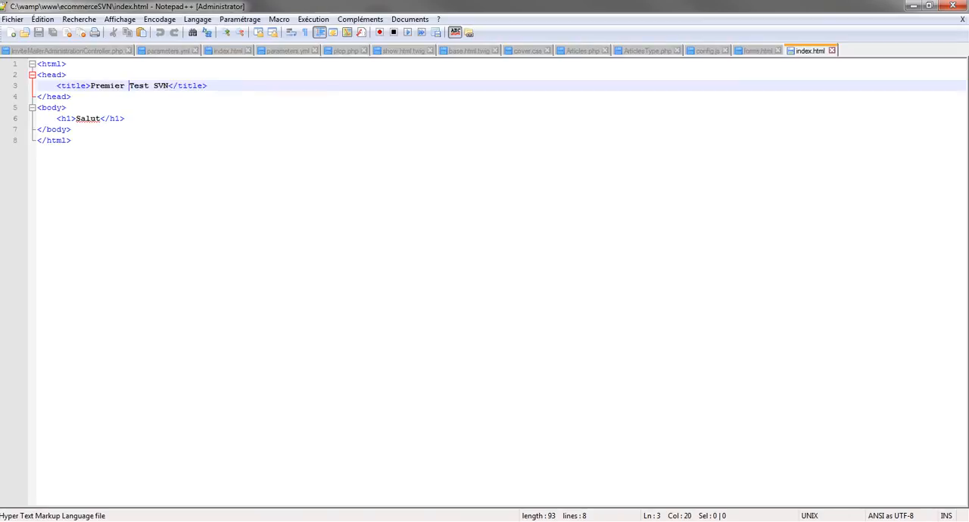
{"action": "left_click", "coordinate": [114, 97]}
{"action": "double_click", "coordinate": [102, 86]}
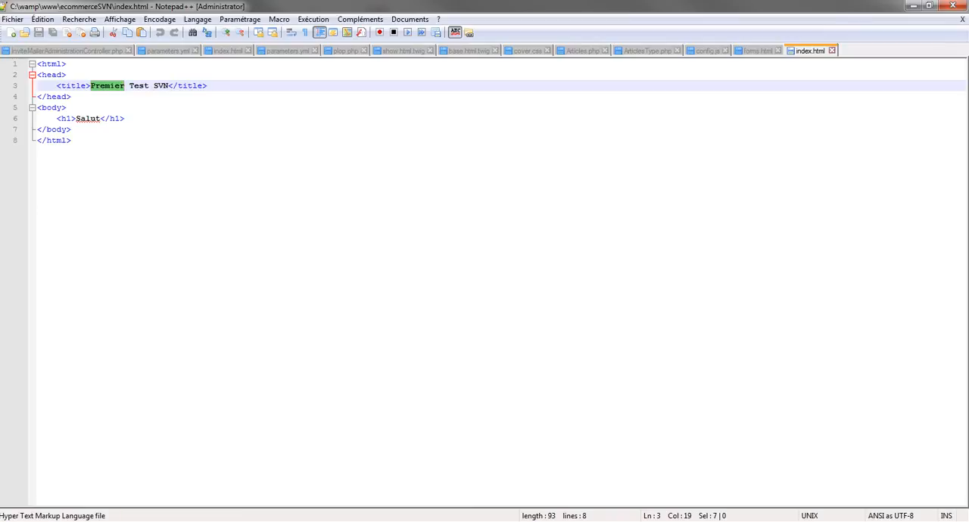
{"action": "left_click", "coordinate": [953, 5]}
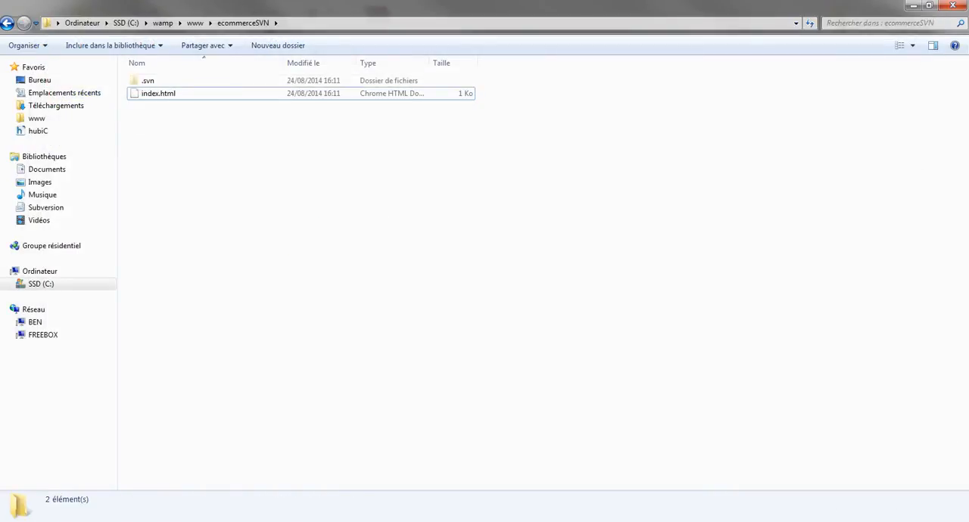
{"action": "left_click_drag", "start_coordinate": [240, 182], "coordinate": [326, 248]}
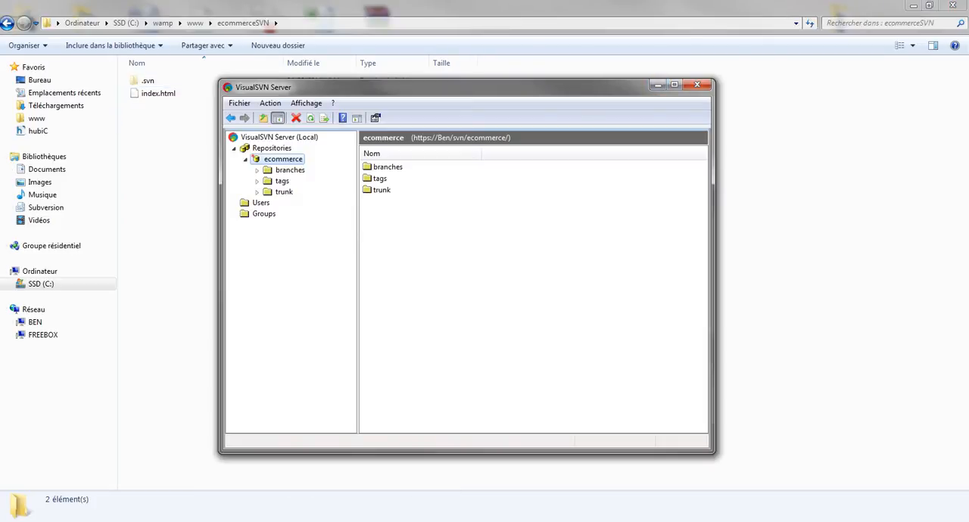
{"action": "left_click_drag", "start_coordinate": [439, 87], "coordinate": [598, 72]}
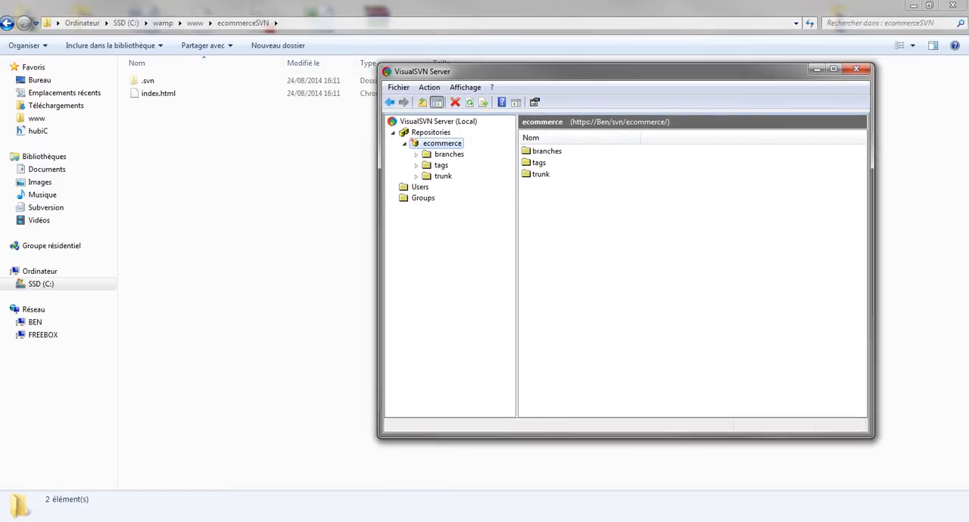
{"action": "left_click_drag", "start_coordinate": [530, 71], "coordinate": [537, 76]}
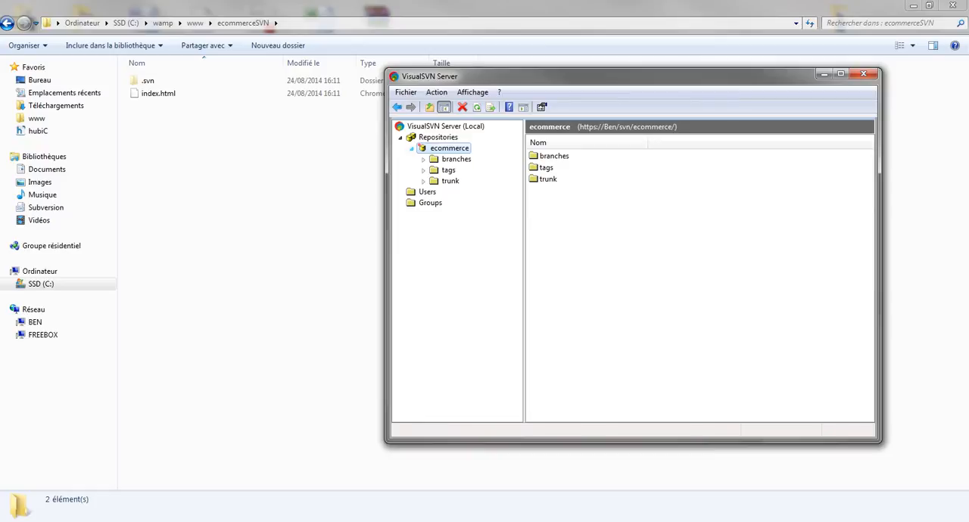
{"action": "left_click_drag", "start_coordinate": [200, 210], "coordinate": [206, 251]}
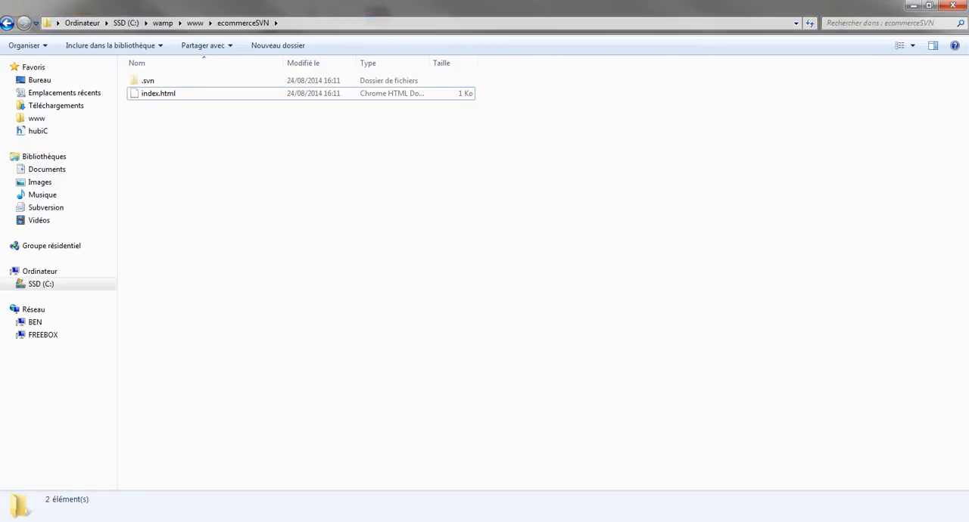
{"action": "key", "text": "alt+Left"}
{"action": "key", "text": "Return"}
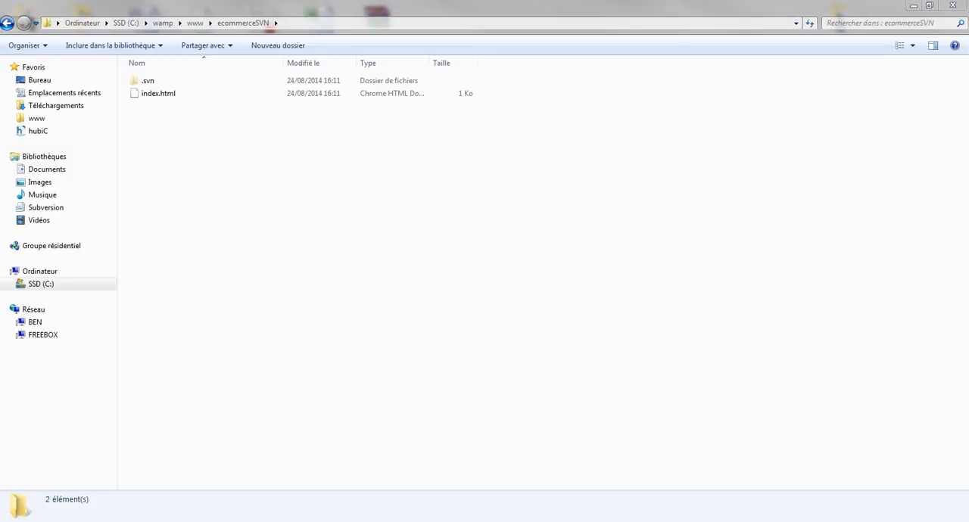
{"action": "key", "text": "alt+Tab"}
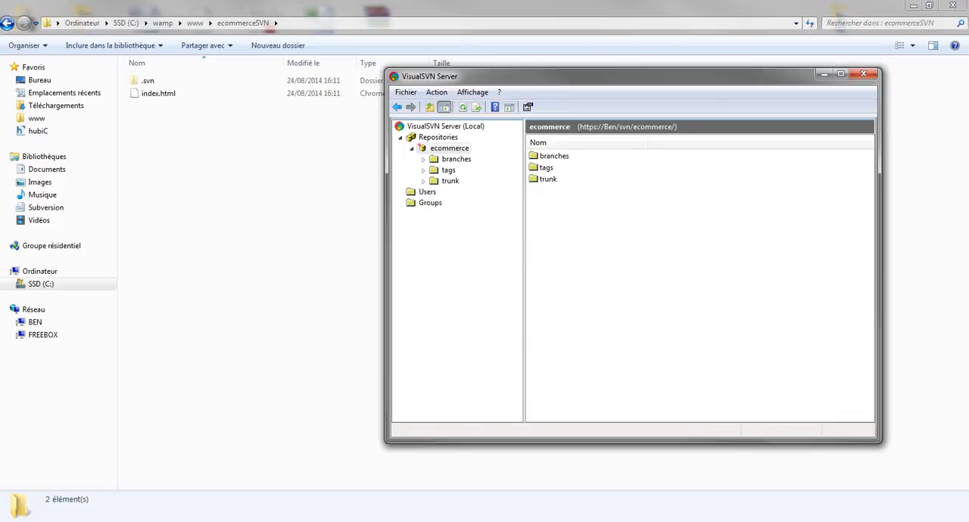
{"action": "left_click_drag", "start_coordinate": [462, 76], "coordinate": [343, 118]}
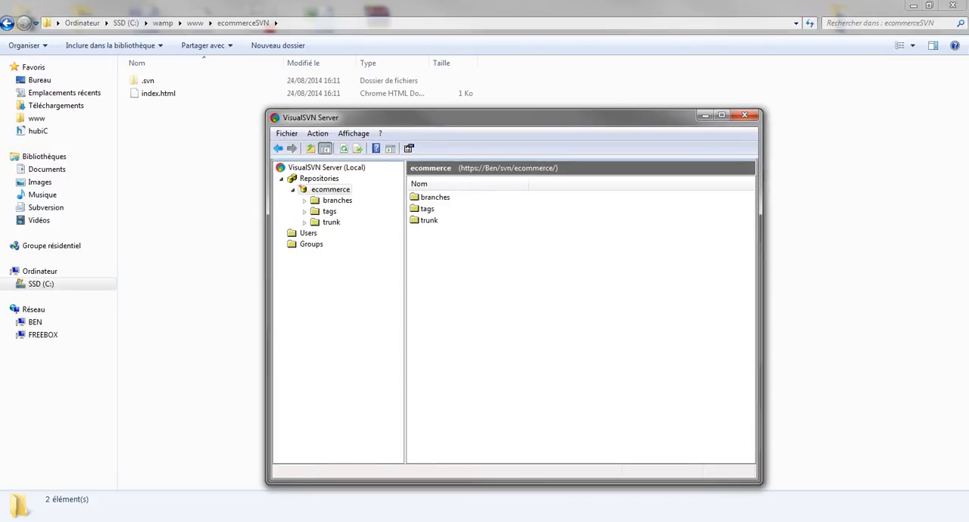
Check the Users list, and replace Everyone with the existing user at Read / Write in the ecommerce repository's security permissions, applying the change.
{"action": "left_click", "coordinate": [308, 233]}
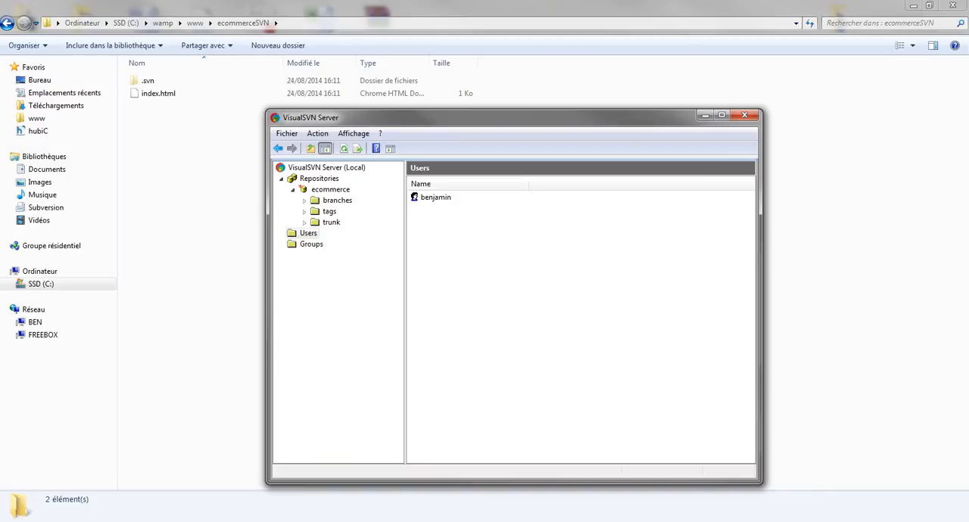
{"action": "right_click", "coordinate": [318, 188]}
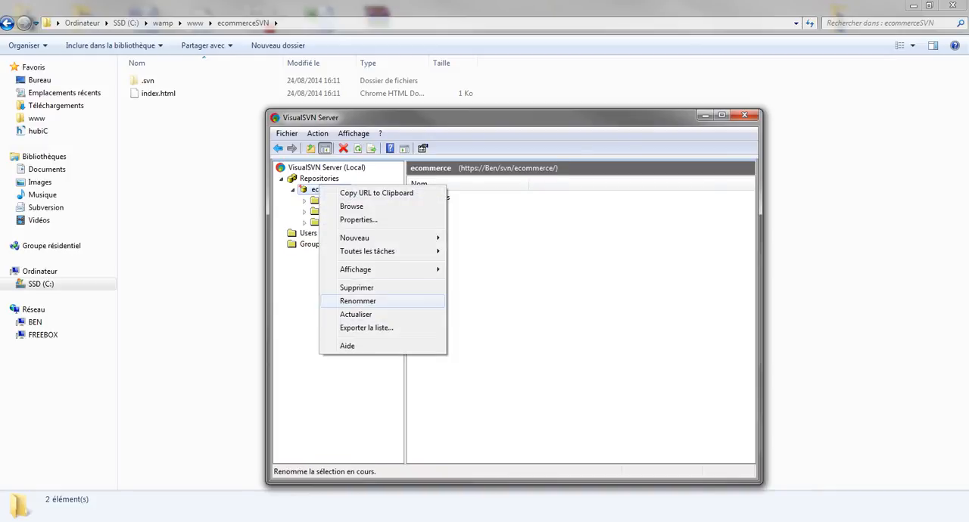
{"action": "left_click", "coordinate": [358, 220]}
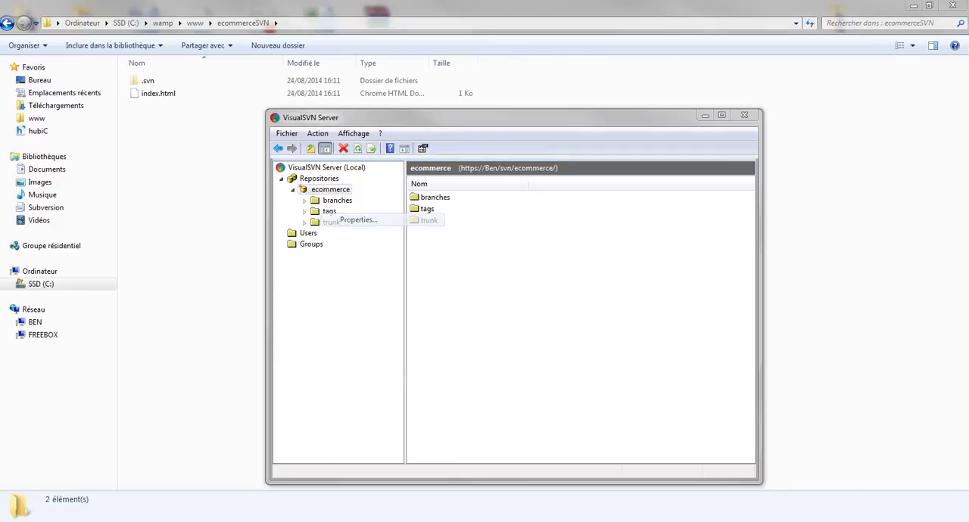
{"action": "left_click_drag", "start_coordinate": [379, 127], "coordinate": [282, 148]}
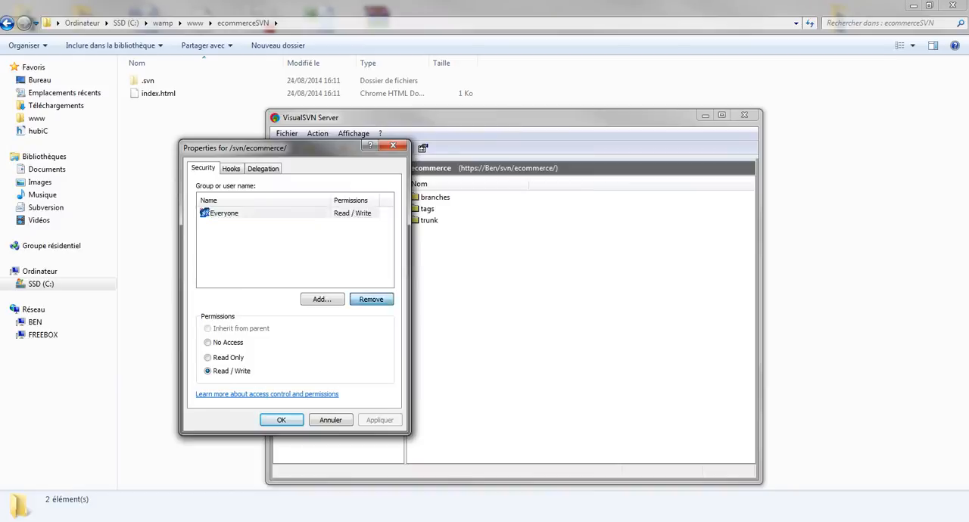
{"action": "left_click", "coordinate": [371, 299]}
{"action": "left_click", "coordinate": [322, 299]}
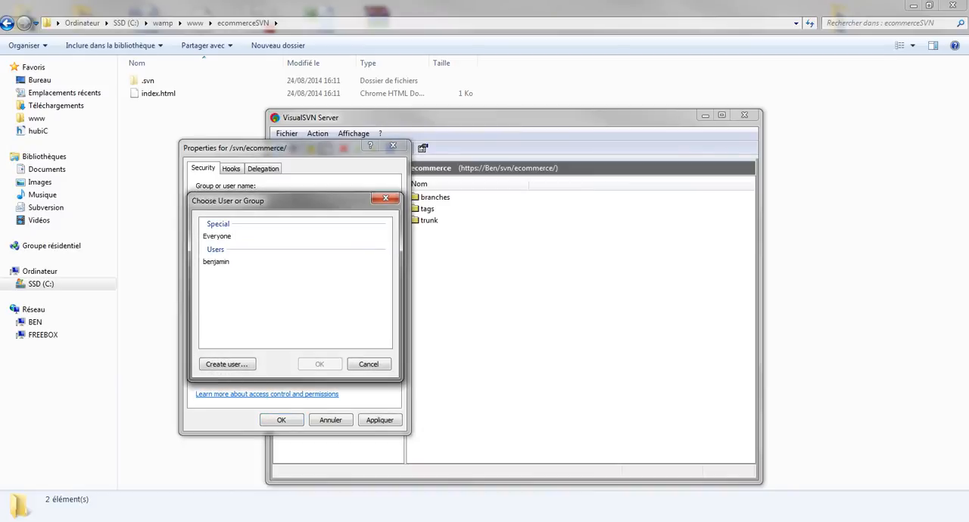
{"action": "left_click", "coordinate": [216, 262]}
{"action": "left_click", "coordinate": [319, 365]}
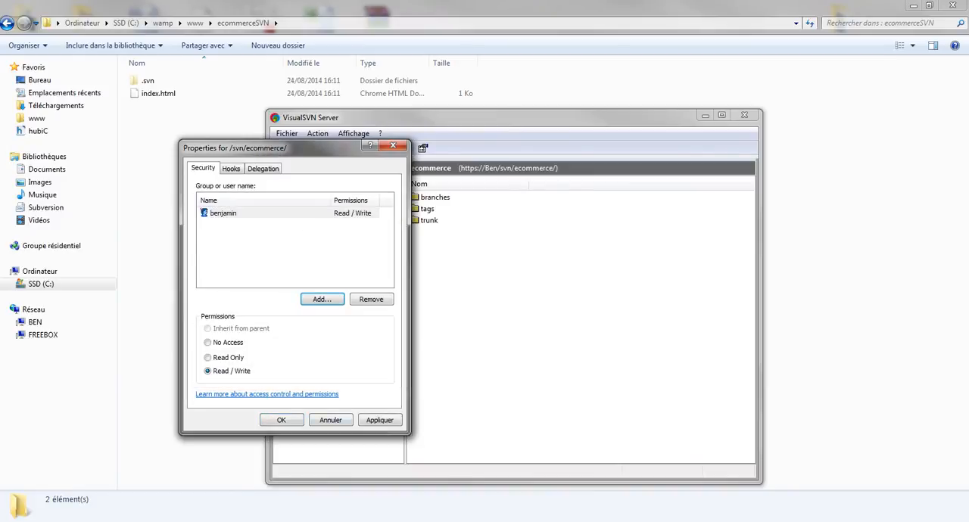
{"action": "left_click", "coordinate": [380, 420]}
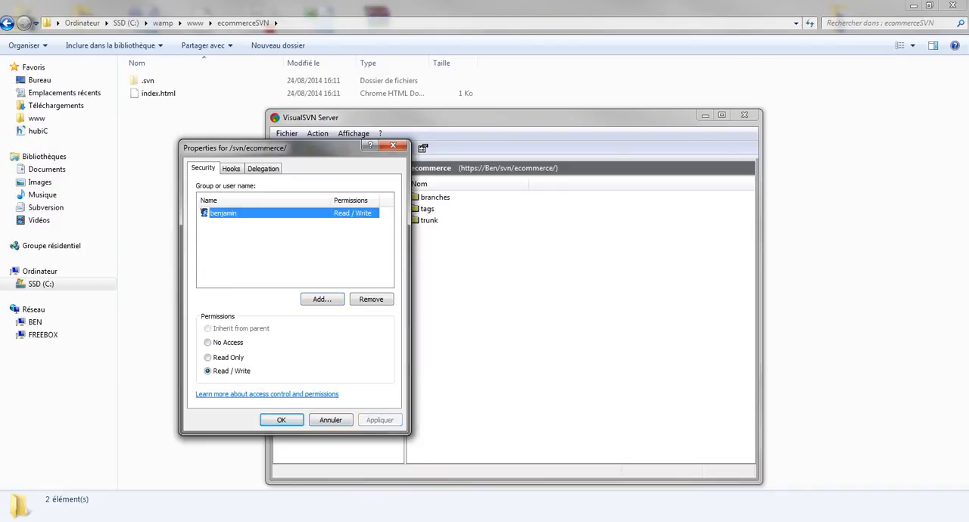
Set the user's permission on the ecommerce repository to Read Only and apply it.
{"action": "left_click", "coordinate": [283, 251]}
{"action": "left_click", "coordinate": [234, 213]}
{"action": "left_click", "coordinate": [227, 358]}
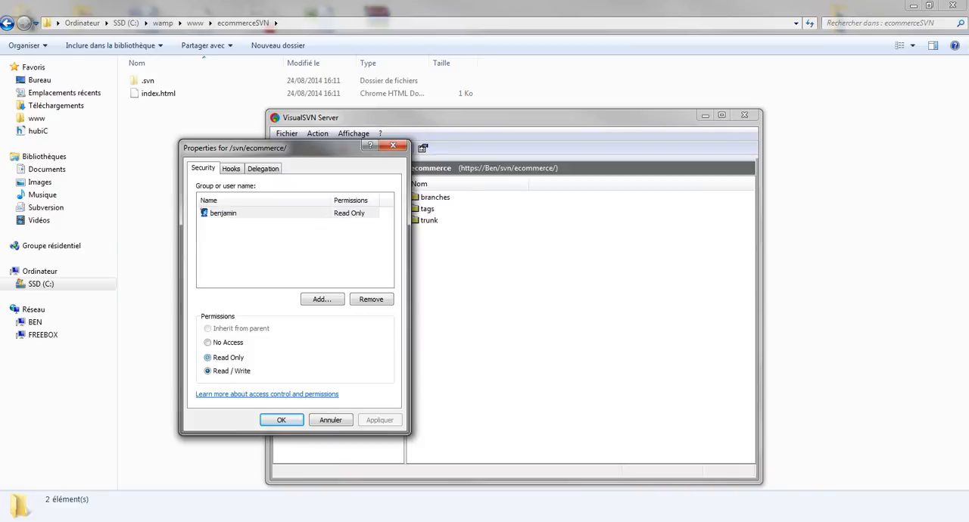
{"action": "left_click", "coordinate": [380, 420]}
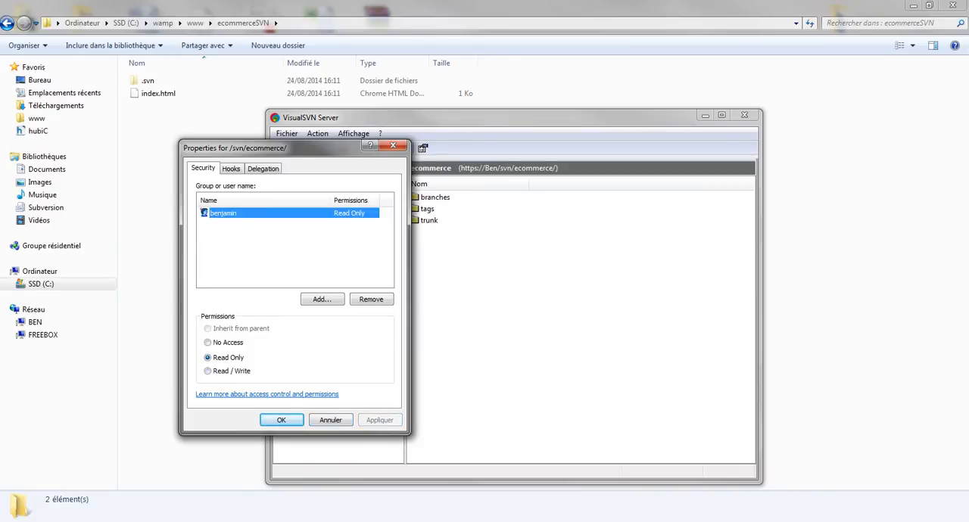
Set the user's permission on the ecommerce repository to Read / Write, apply it and close the properties.
{"action": "left_click", "coordinate": [227, 371]}
{"action": "left_click", "coordinate": [380, 420]}
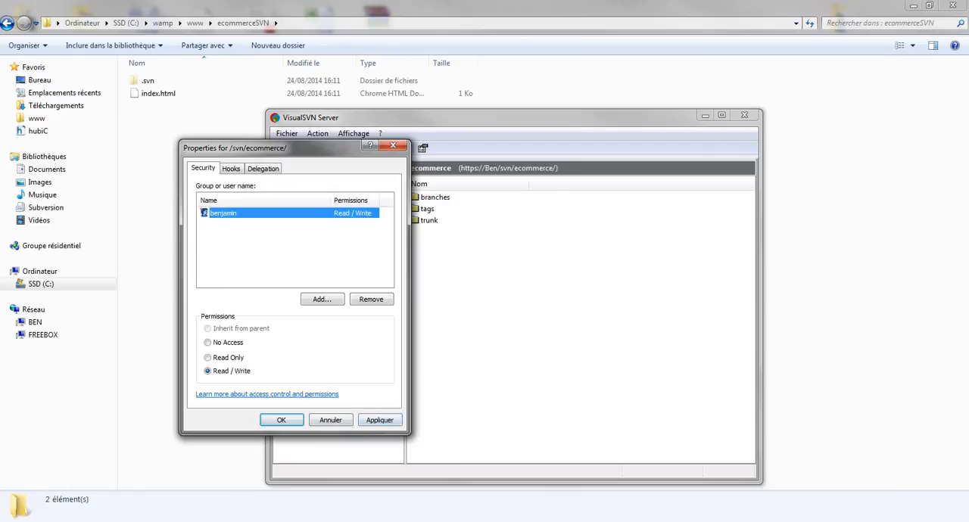
{"action": "left_click", "coordinate": [281, 420]}
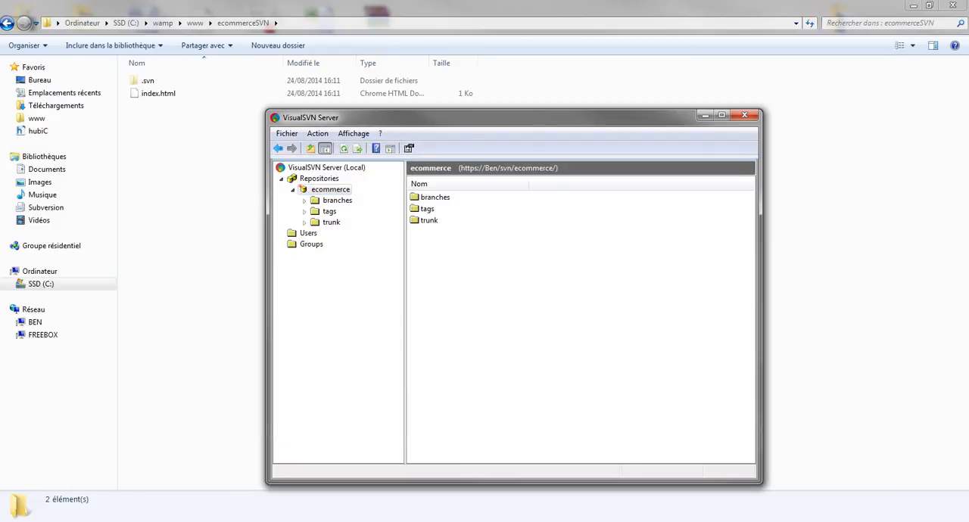
{"action": "left_click_drag", "start_coordinate": [485, 117], "coordinate": [443, 113]}
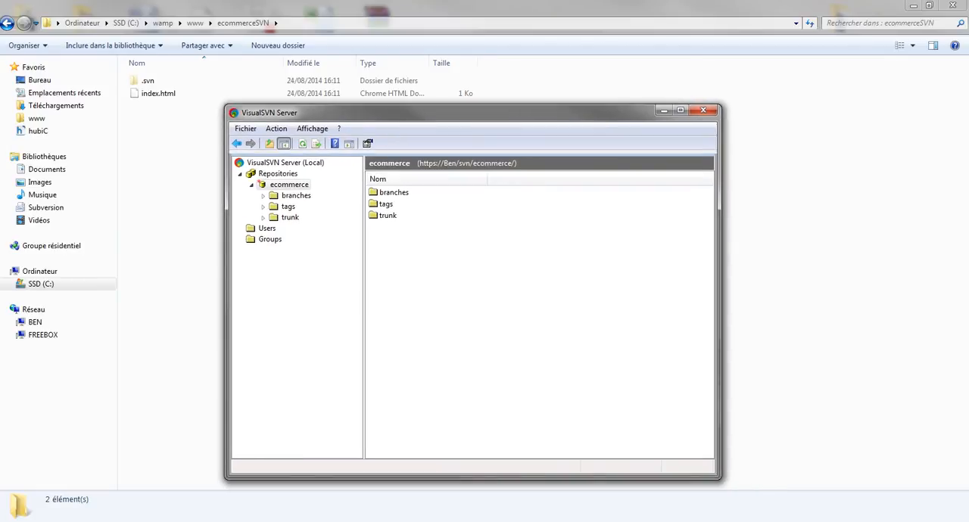
{"action": "right_click", "coordinate": [278, 189]}
{"action": "mouse_move", "coordinate": [313, 243]}
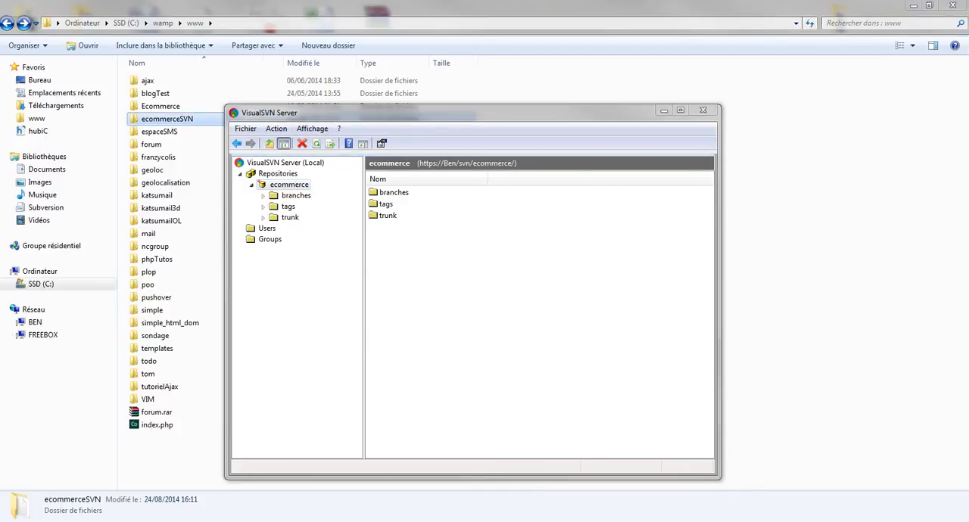
Start a TortoiseSVN branch/tag copy of the ecommerceSVN folder in www and set its destination path to /tags.
{"action": "right_click", "coordinate": [153, 121]}
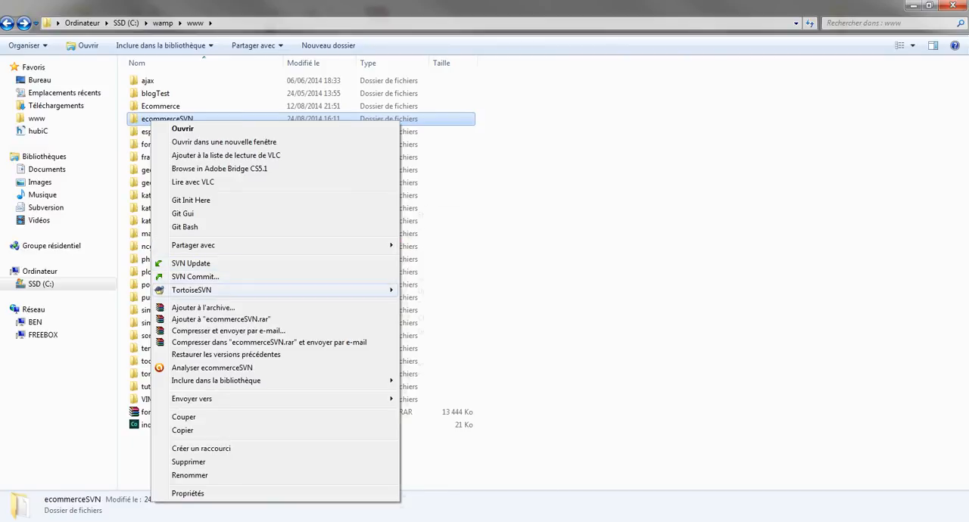
{"action": "mouse_move", "coordinate": [197, 290]}
{"action": "left_click", "coordinate": [438, 362]}
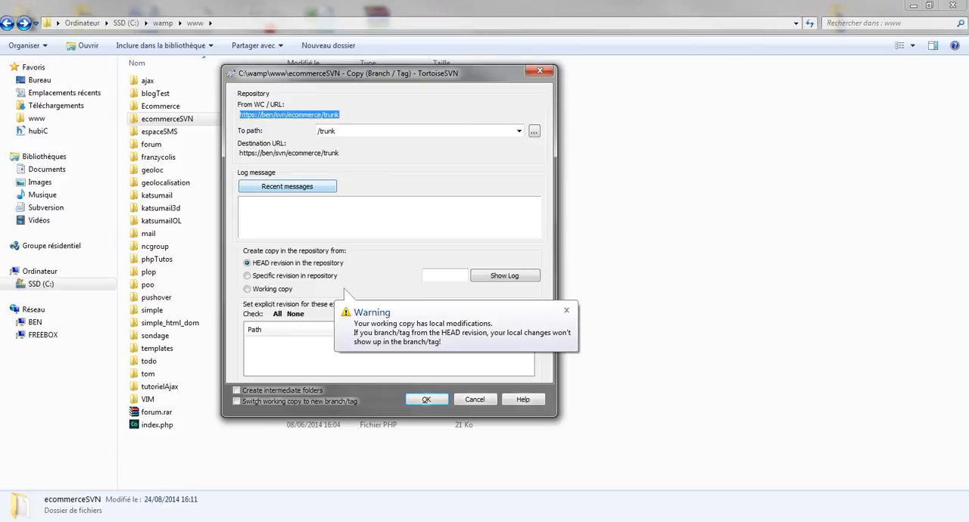
{"action": "left_click", "coordinate": [519, 131]}
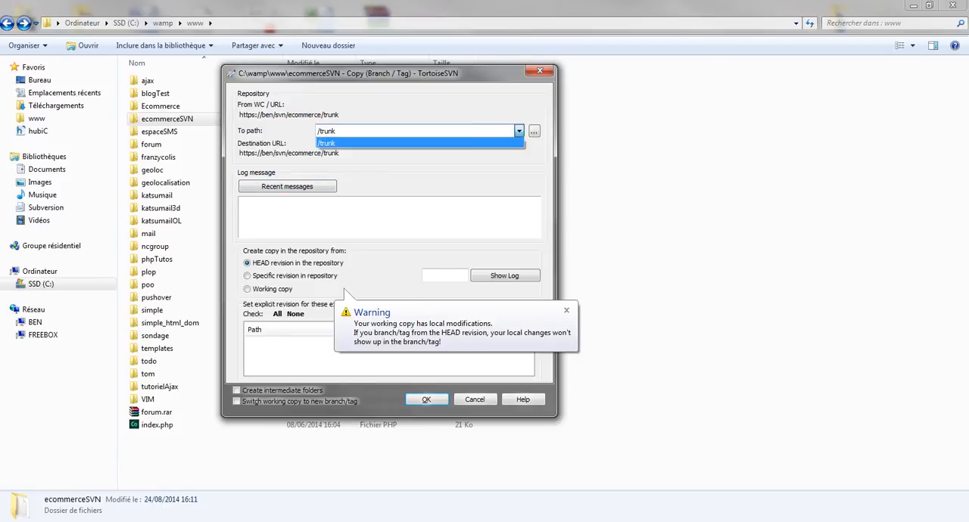
{"action": "left_click", "coordinate": [534, 132]}
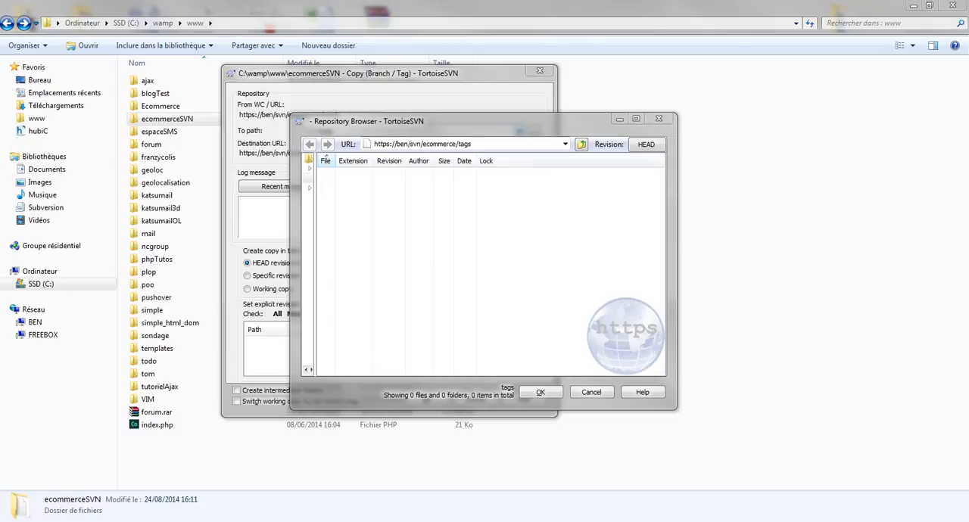
{"action": "left_click", "coordinate": [473, 144]}
{"action": "left_click_drag", "start_coordinate": [472, 144], "coordinate": [460, 143]}
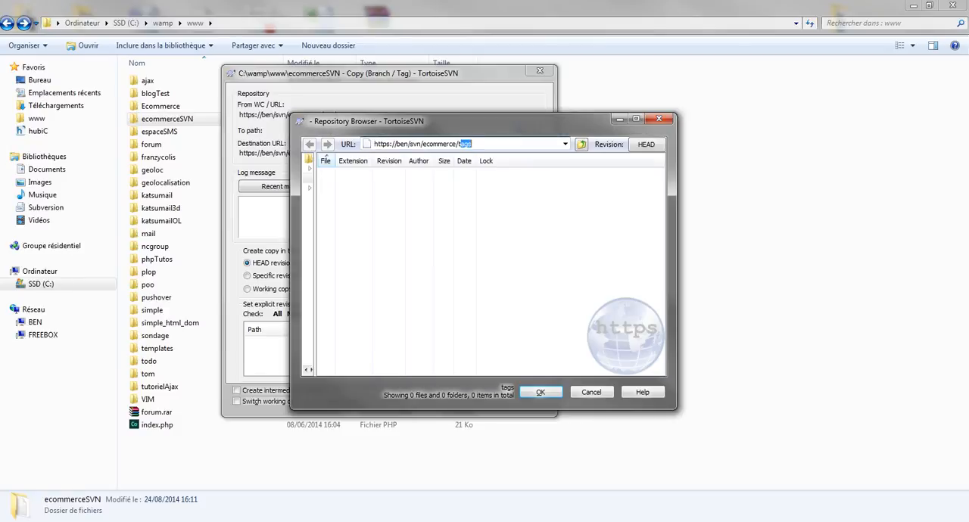
{"action": "left_click", "coordinate": [473, 144]}
{"action": "left_click", "coordinate": [541, 392]}
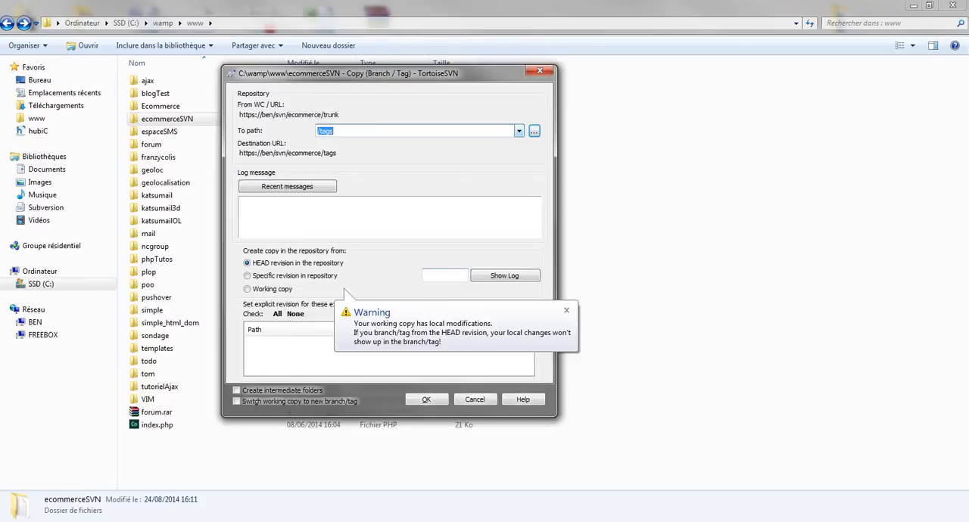
Enter "Site web stable prêt pour la livraison" as the log message of the tag copy.
{"action": "left_click", "coordinate": [390, 218]}
{"action": "type", "text": "Site web stabl"}
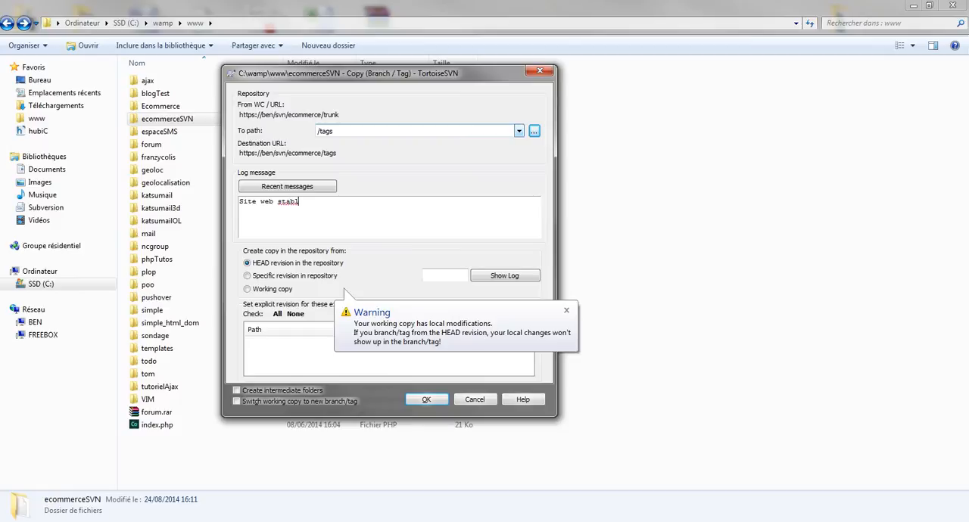
{"action": "type", "text": "e prêt pour la livraison"}
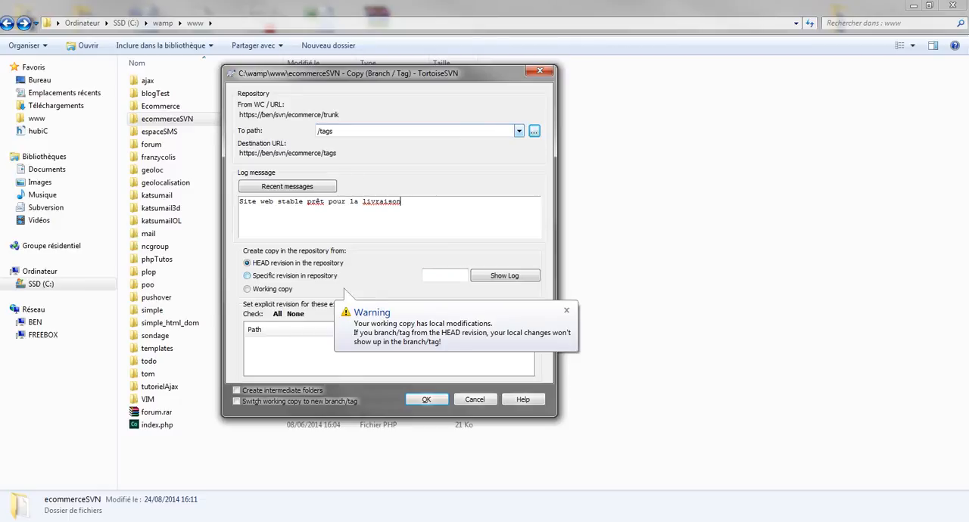
{"action": "left_click", "coordinate": [534, 131]}
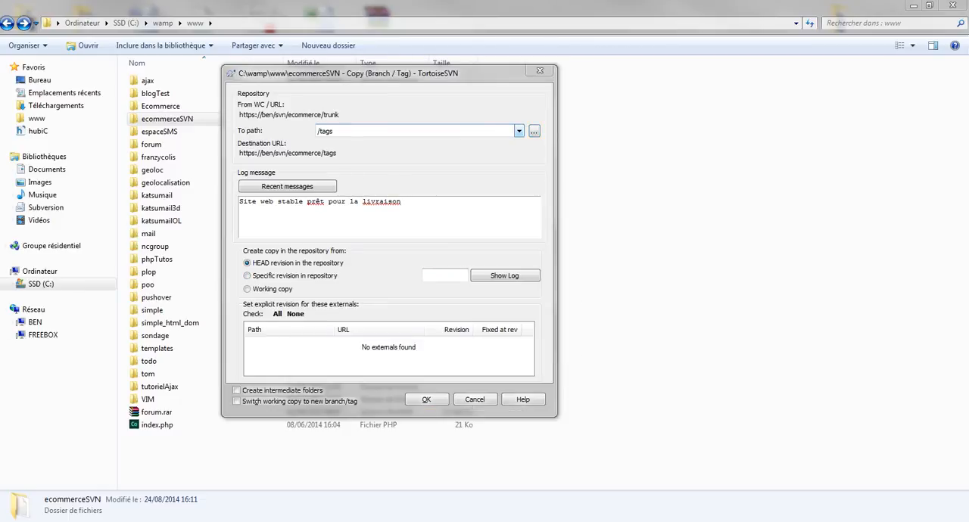
Set the copy source to a specific revision in the repository, examine revisions 2 and 1 in the trunk log, and cancel the log.
{"action": "left_click", "coordinate": [248, 289]}
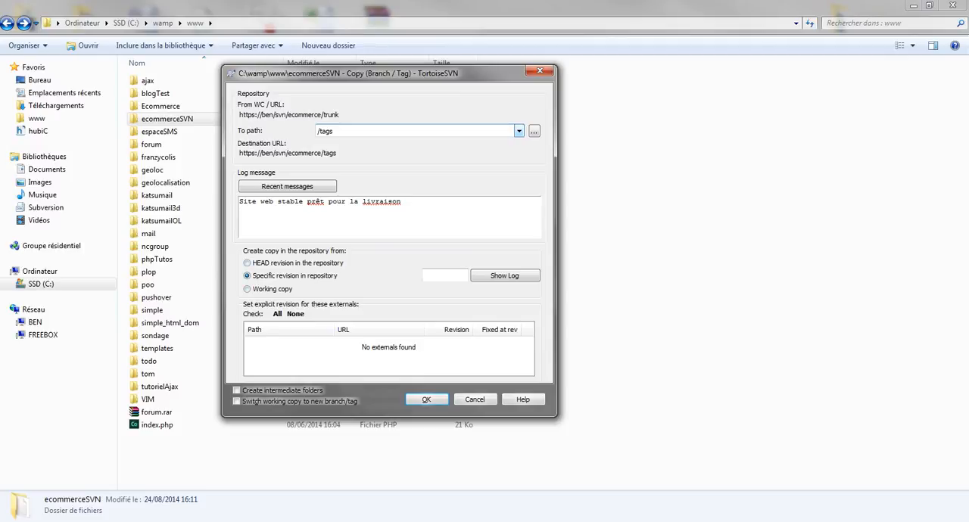
{"action": "left_click", "coordinate": [505, 276]}
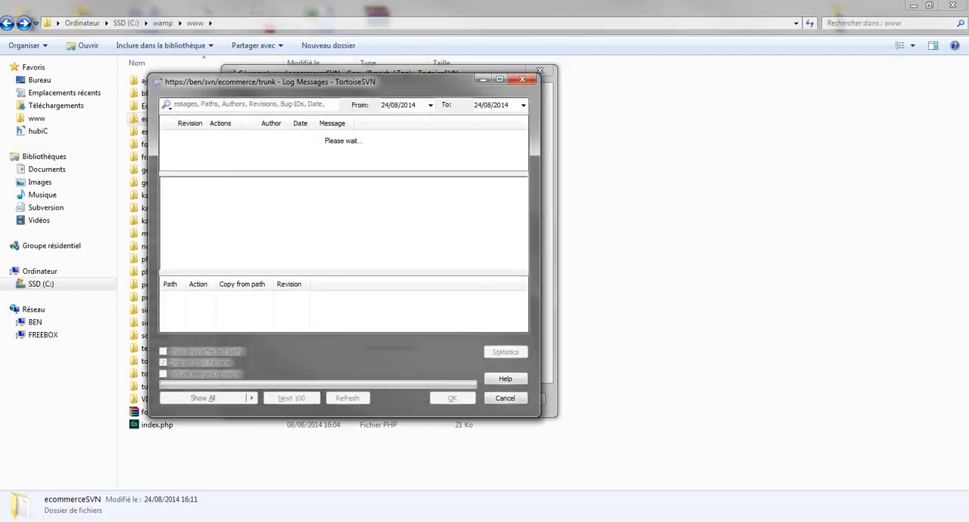
{"action": "left_click", "coordinate": [341, 146]}
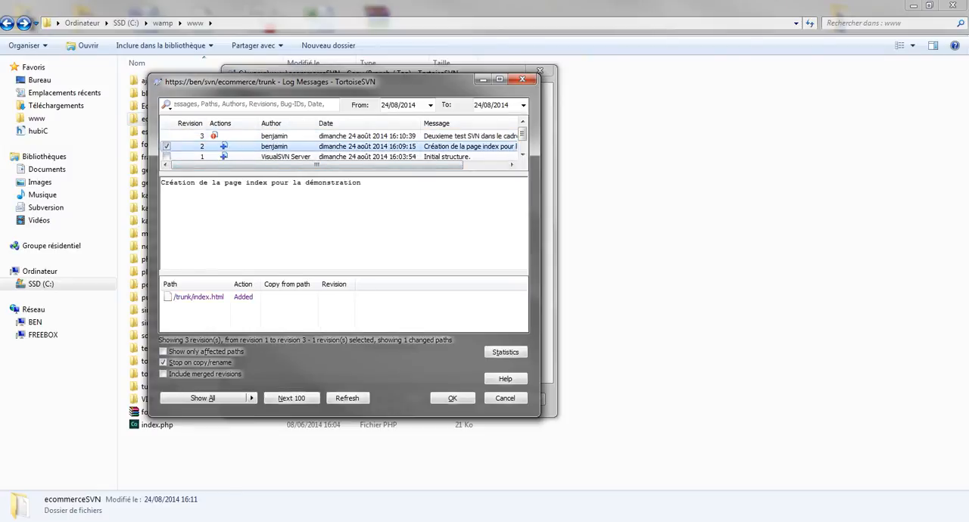
{"action": "left_click", "coordinate": [341, 157]}
{"action": "left_click", "coordinate": [505, 398]}
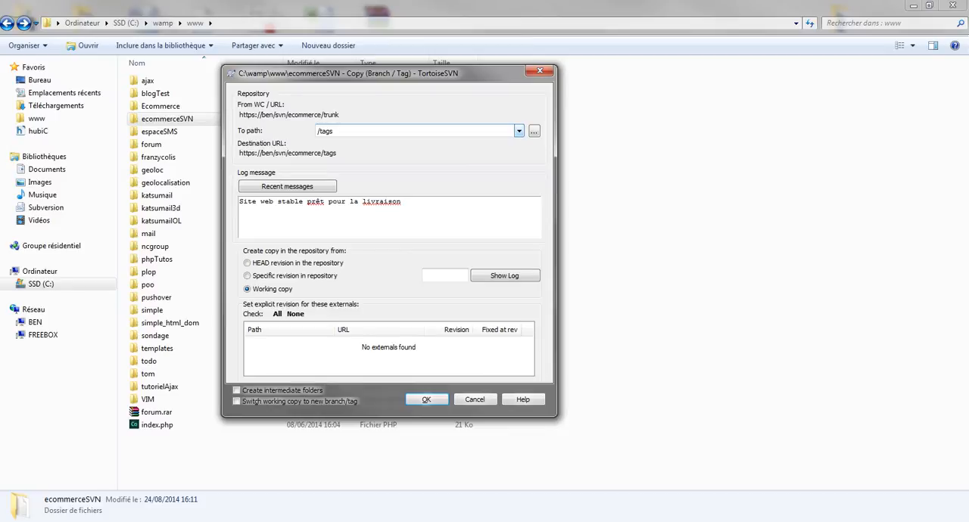
Try to create the tag copy from the working copy at /tags and close the result window.
{"action": "left_click", "coordinate": [427, 399]}
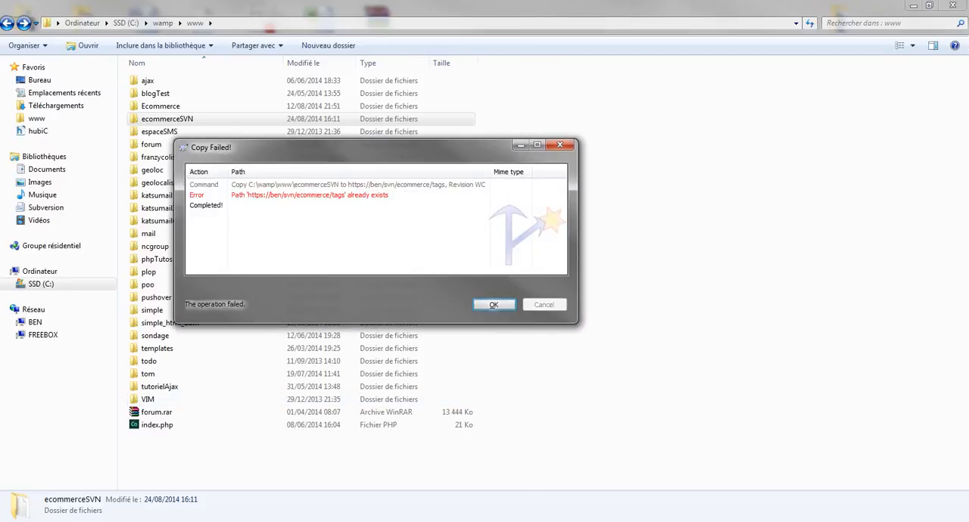
{"action": "key", "text": "Return"}
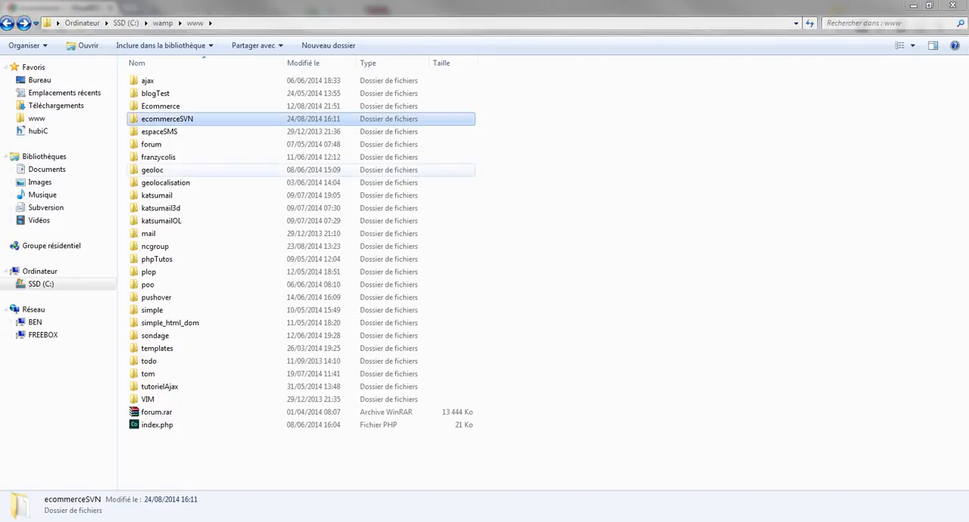
Start a new TortoiseSVN branch/tag copy of the ecommerceSVN folder and open the repository browser for its destination path.
{"action": "right_click", "coordinate": [182, 119]}
{"action": "mouse_move", "coordinate": [431, 288]}
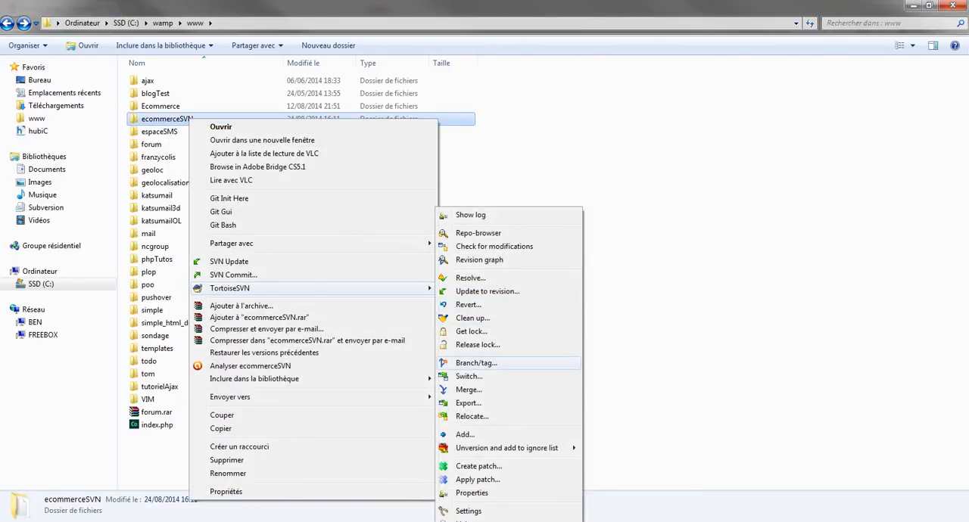
{"action": "left_click", "coordinate": [476, 364]}
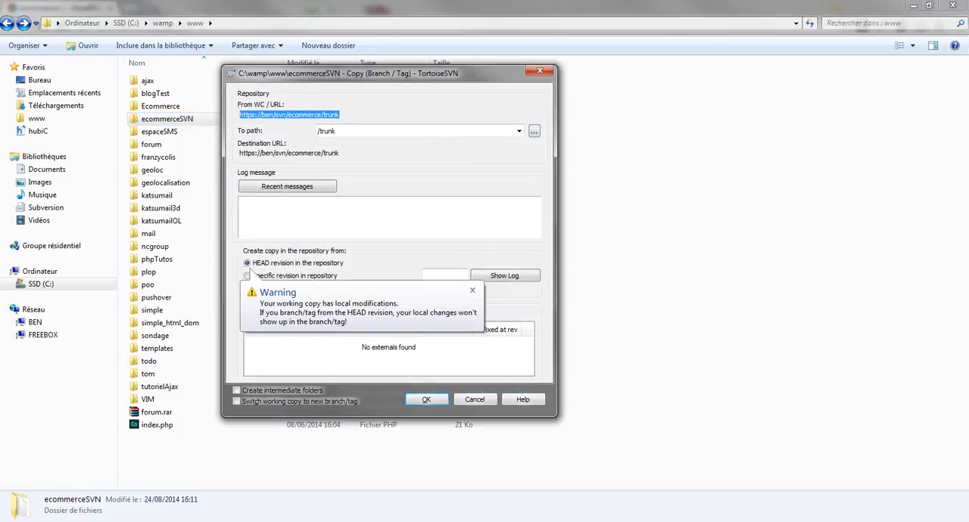
{"action": "left_click", "coordinate": [519, 131]}
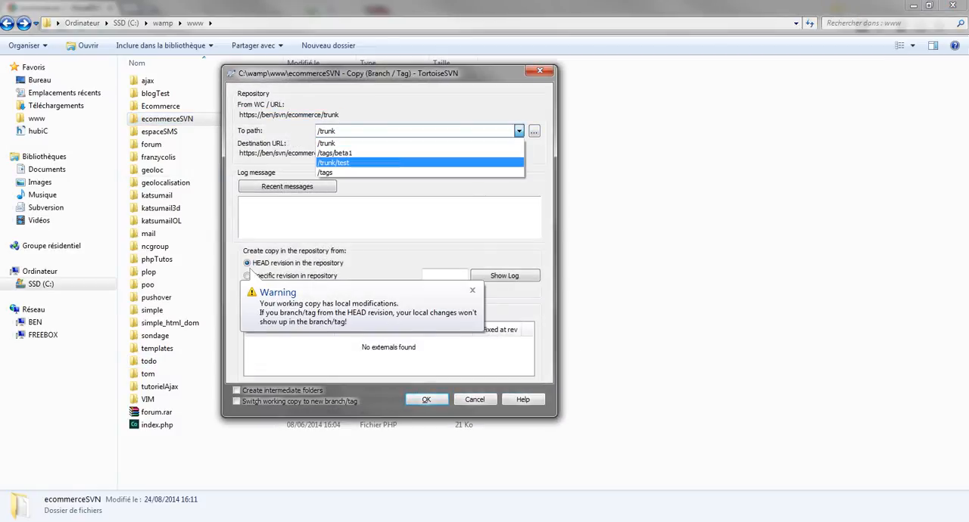
{"action": "left_click", "coordinate": [520, 131]}
{"action": "left_click", "coordinate": [535, 132]}
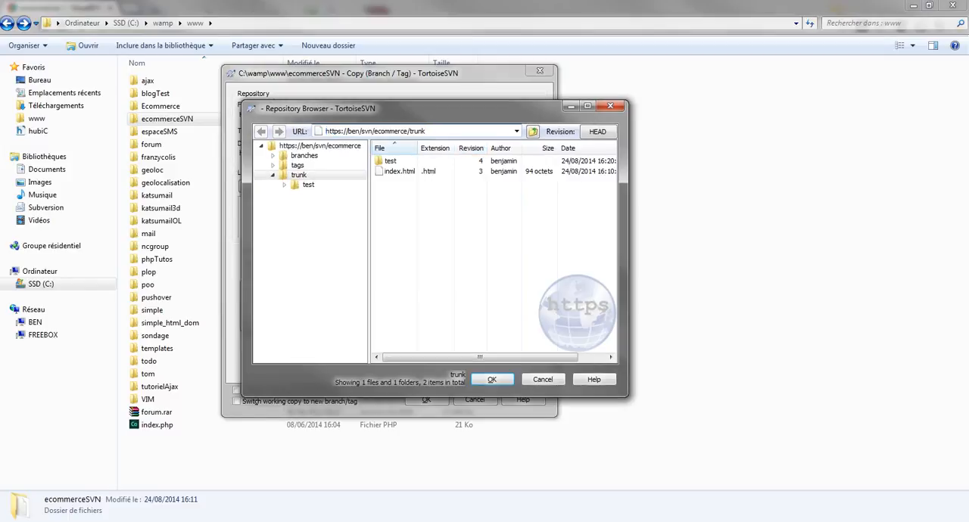
Choose the tags folder of the ecommerce repository and set the copy's destination path to /tags/beta1.
{"action": "key", "text": "ctrl+shift+Left"}
{"action": "key", "text": "BackSpace"}
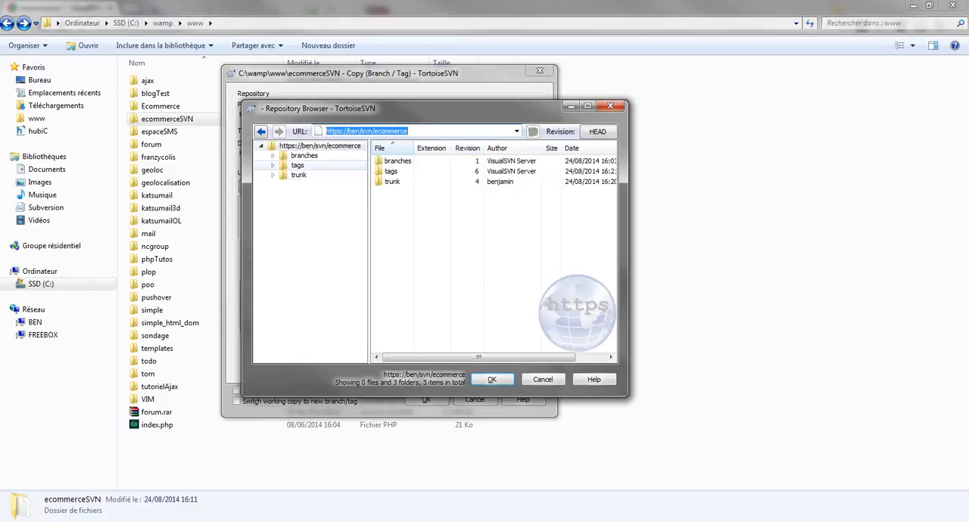
{"action": "double_click", "coordinate": [390, 171]}
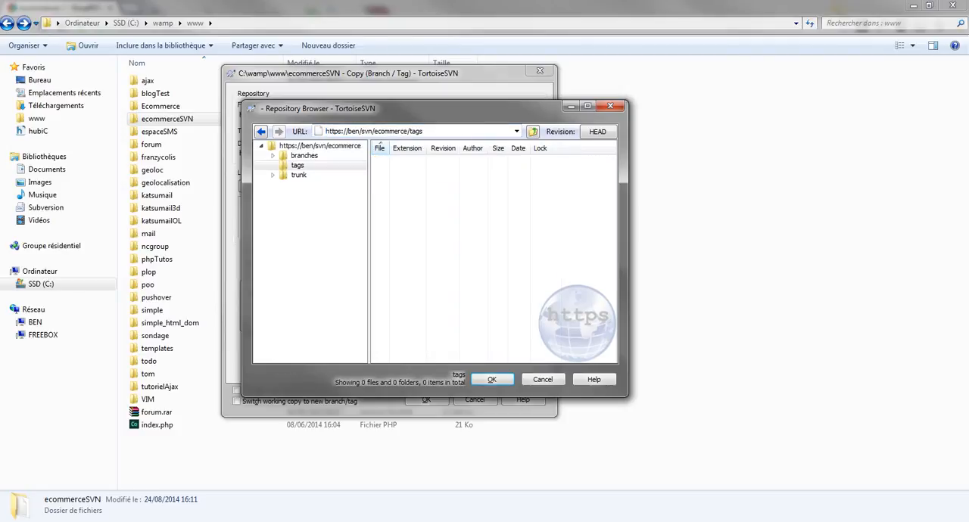
{"action": "right_click", "coordinate": [411, 169]}
{"action": "left_click", "coordinate": [452, 249]}
{"action": "left_click", "coordinate": [492, 379]}
{"action": "type", "text": "/tags/"}
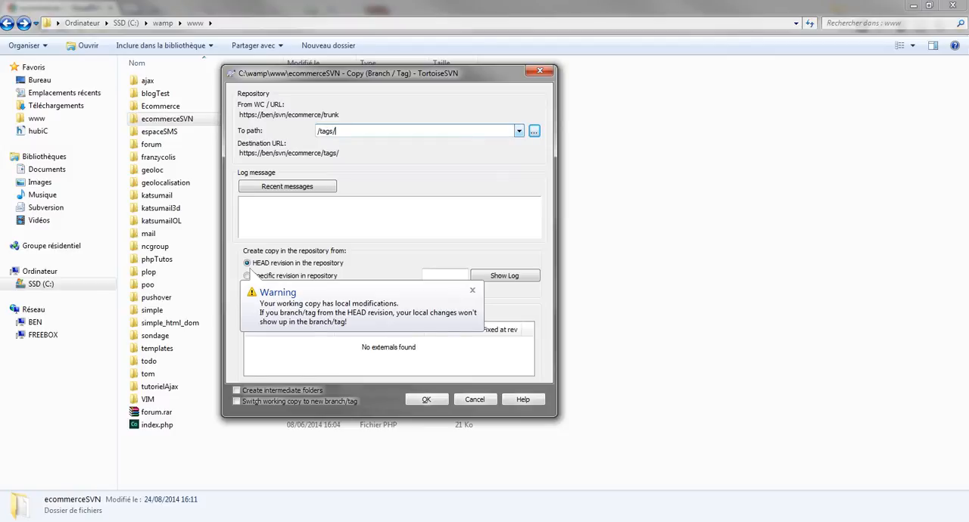
{"action": "type", "text": "beta1"}
Enter "Stable version beta1" as the log message of the tag copy.
{"action": "key", "text": "Tab"}
{"action": "type", "text": "Stalb"}
{"action": "key", "text": "BackSpace"}
{"action": "key", "text": "BackSpace"}
{"action": "type", "text": "ble ver"}
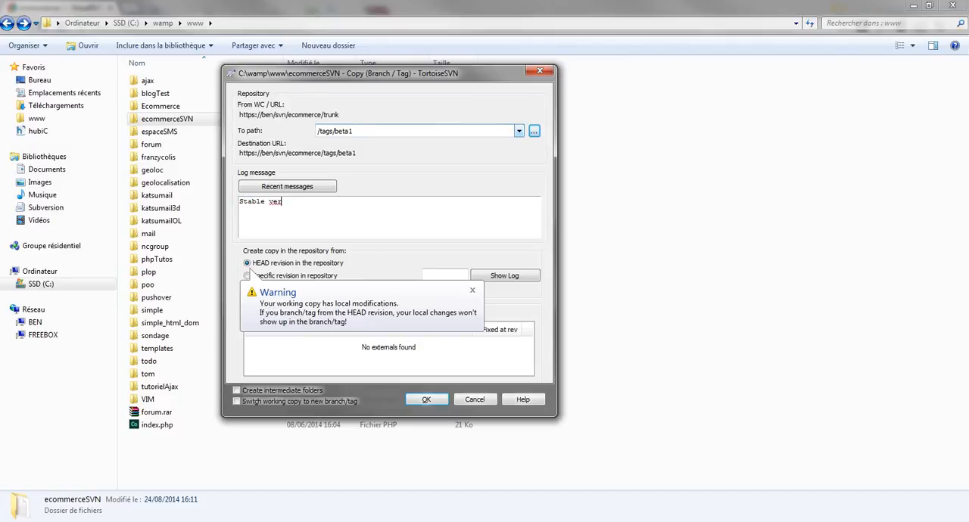
{"action": "type", "text": "sion beta1"}
Set the working copy as the copy source, create the beta1 tag and close the result window.
{"action": "left_click", "coordinate": [247, 289]}
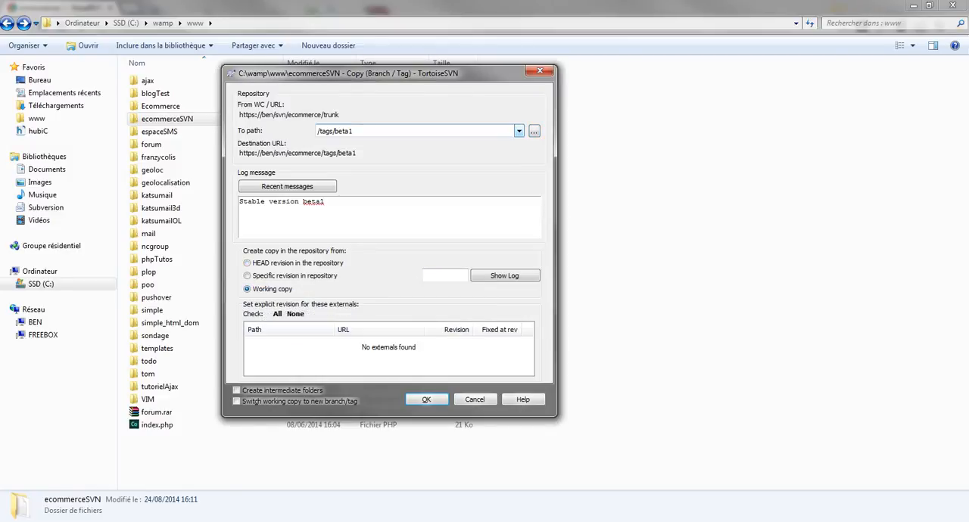
{"action": "left_click_drag", "start_coordinate": [303, 74], "coordinate": [312, 73]}
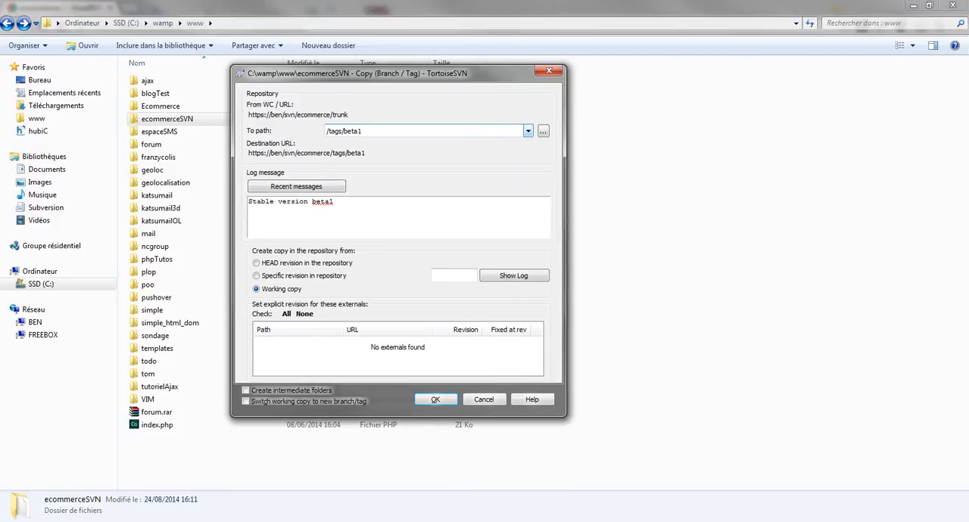
{"action": "key", "text": "Return"}
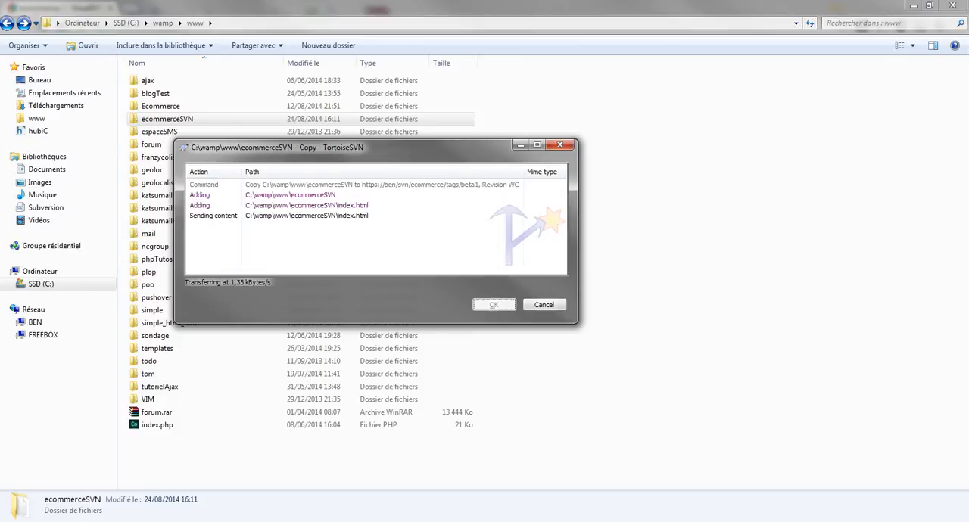
{"action": "key", "text": "Return"}
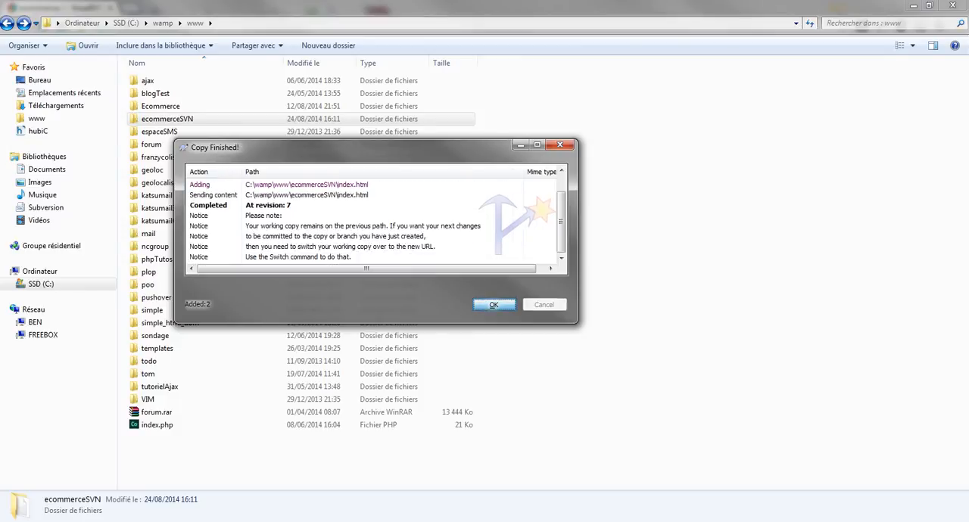
Switch to the web browser, open tags/beta1 in the ecommerce repository, view its index.html and return to the folder listing.
{"action": "key", "text": "alt+Tab"}
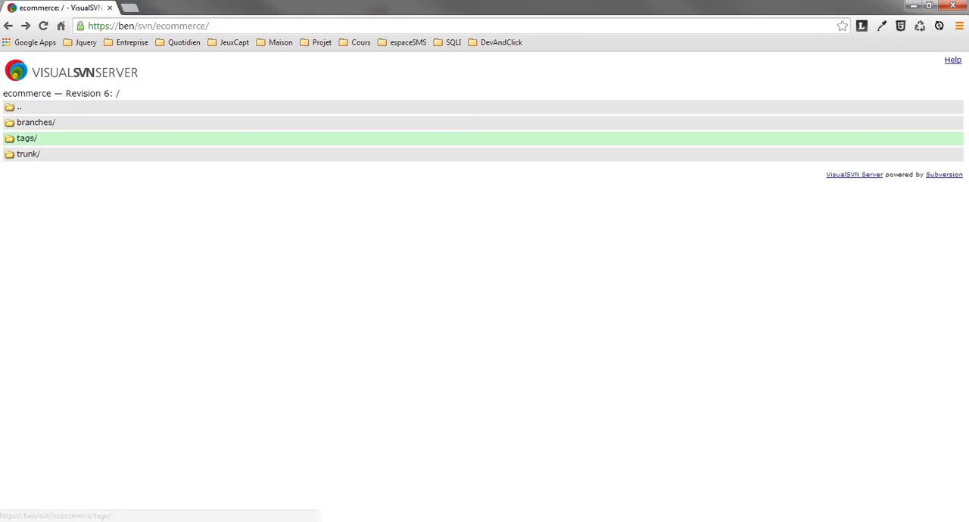
{"action": "left_click", "coordinate": [26, 138]}
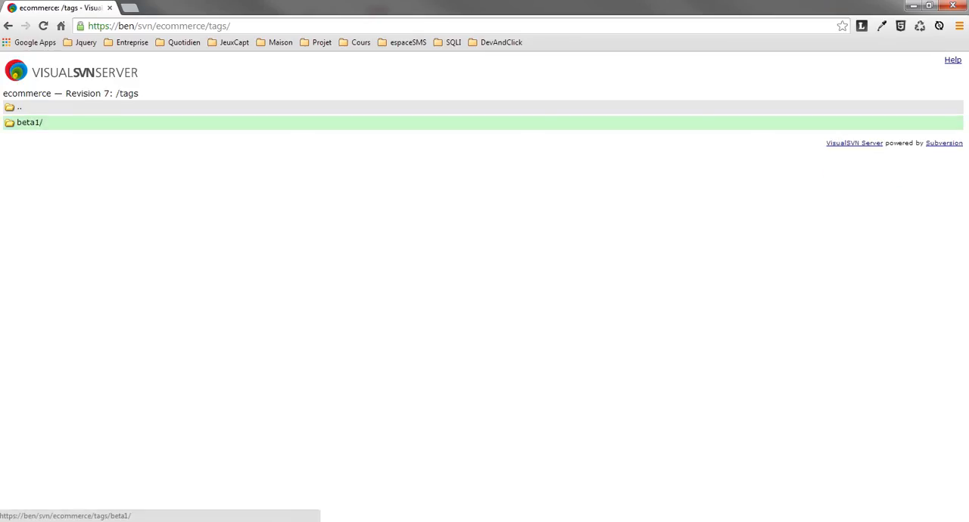
{"action": "left_click", "coordinate": [29, 122]}
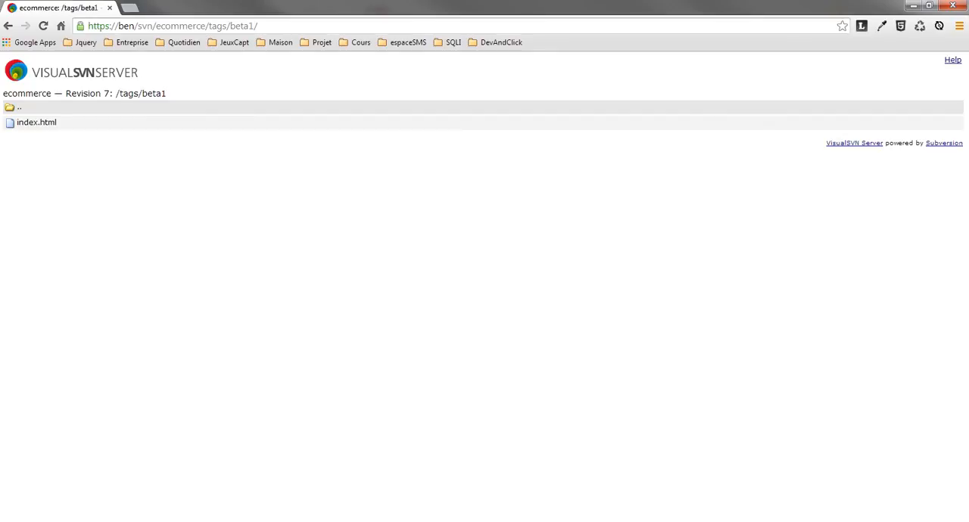
{"action": "key", "text": "alt+Left"}
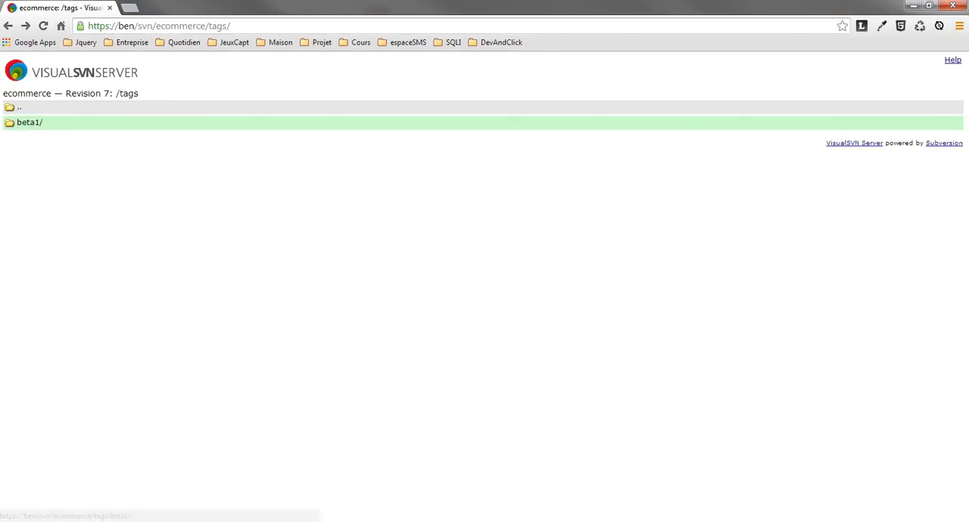
{"action": "left_click", "coordinate": [29, 122]}
{"action": "left_click", "coordinate": [266, 26]}
{"action": "key", "text": "Return"}
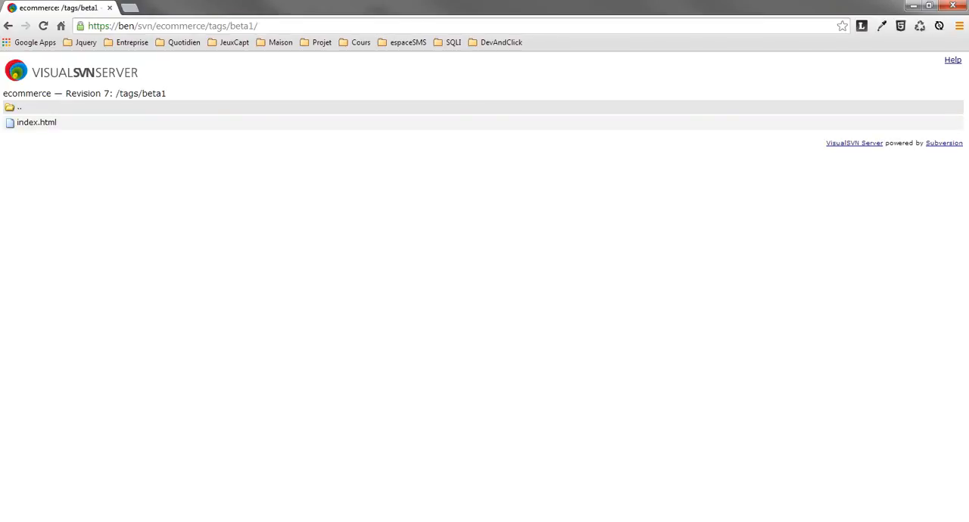
{"action": "left_click", "coordinate": [37, 123]}
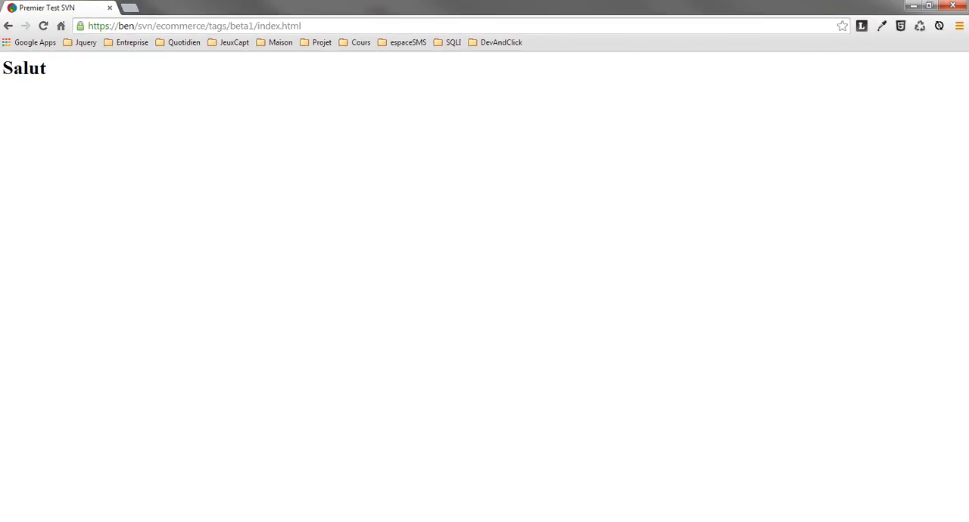
{"action": "left_click", "coordinate": [8, 26]}
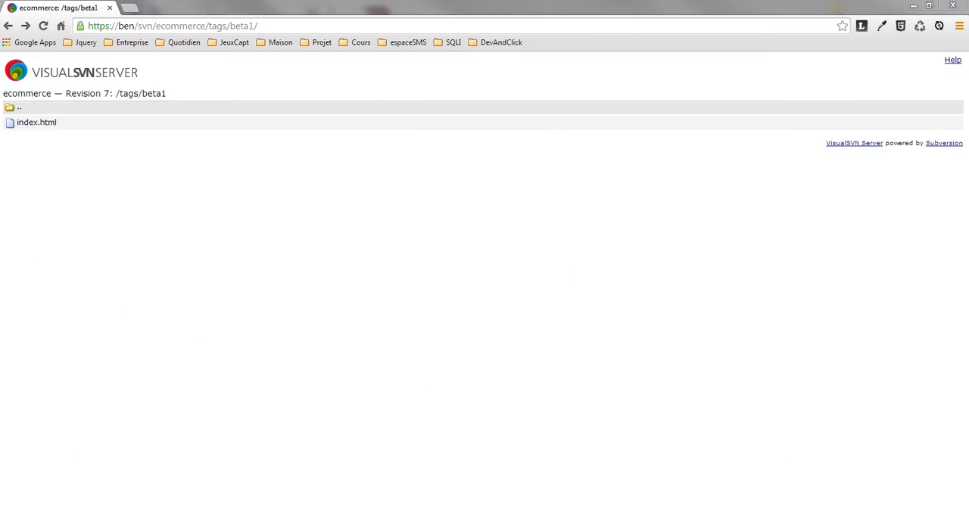
Switch back to the www folder in Windows Explorer and open the ecommerceSVN working copy.
{"action": "mouse_move", "coordinate": [114, 520]}
{"action": "left_click", "coordinate": [77, 472]}
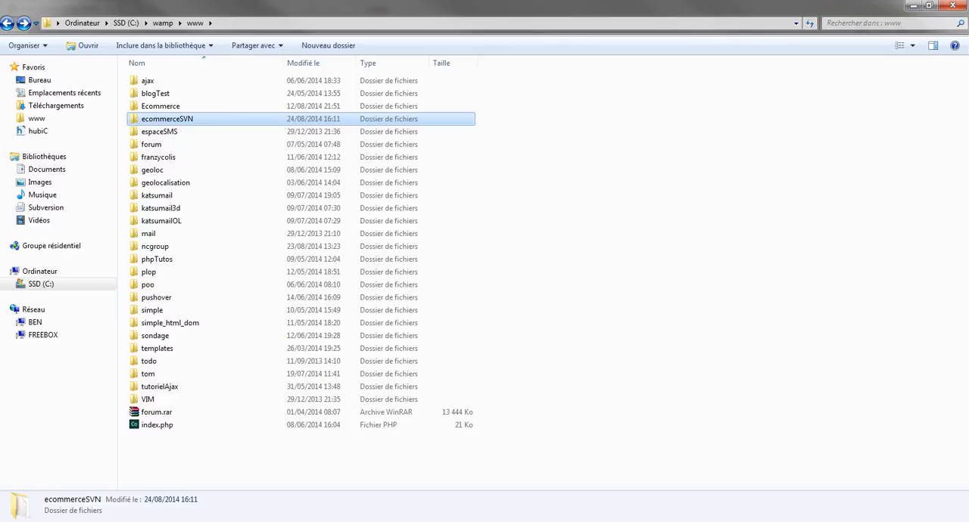
{"action": "double_click", "coordinate": [190, 119]}
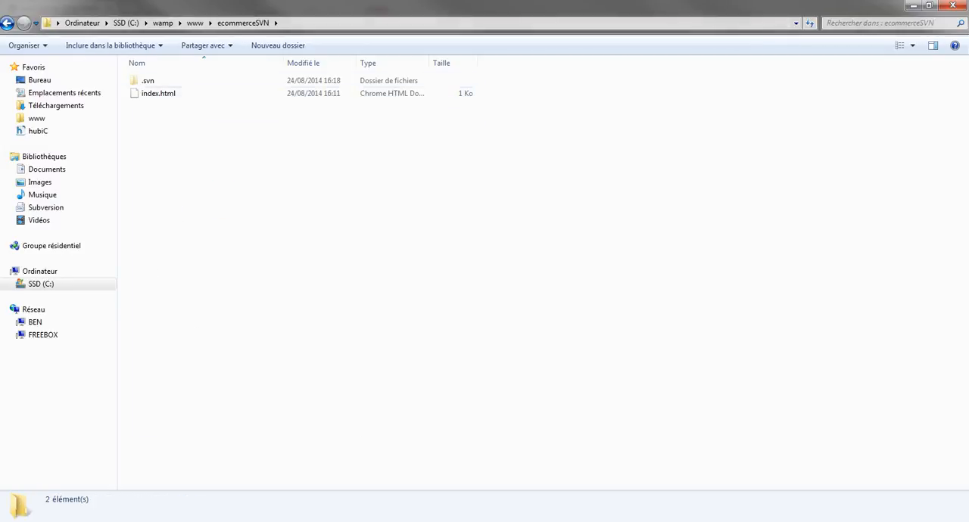
Switch to VisualSVN Server, refresh the tags folder of the ecommerce repository and select beta1.
{"action": "mouse_move", "coordinate": [202, 521]}
{"action": "left_click", "coordinate": [201, 477]}
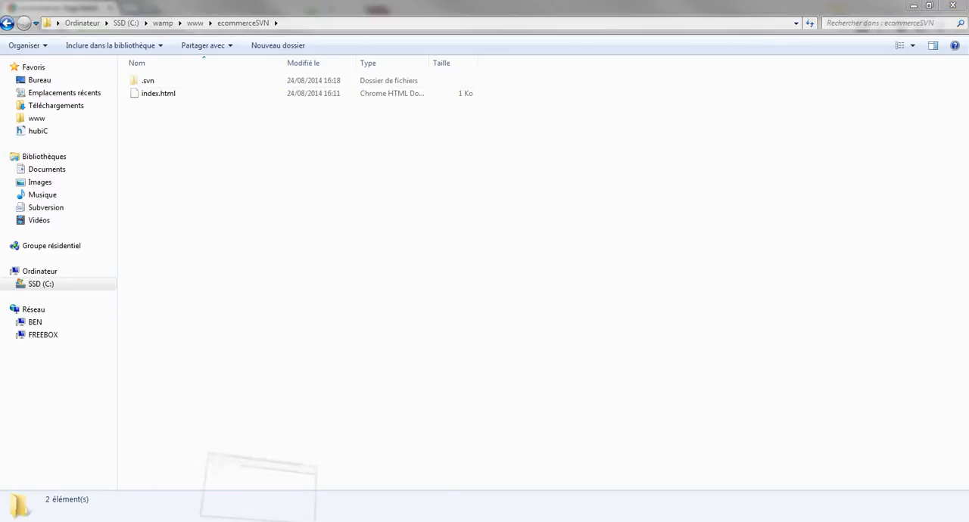
{"action": "left_click_drag", "start_coordinate": [340, 113], "coordinate": [268, 107]}
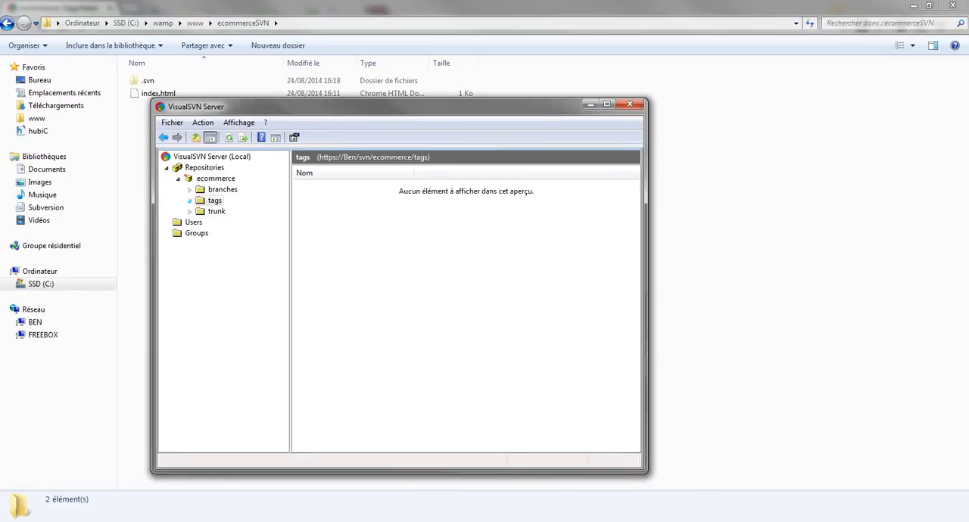
{"action": "right_click", "coordinate": [215, 200]}
{"action": "left_click", "coordinate": [258, 315]}
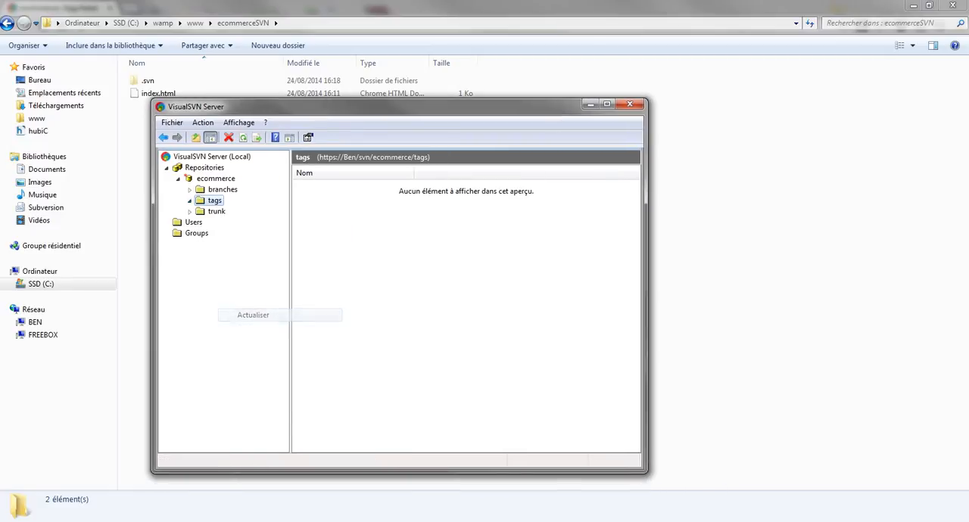
{"action": "left_click", "coordinate": [315, 186]}
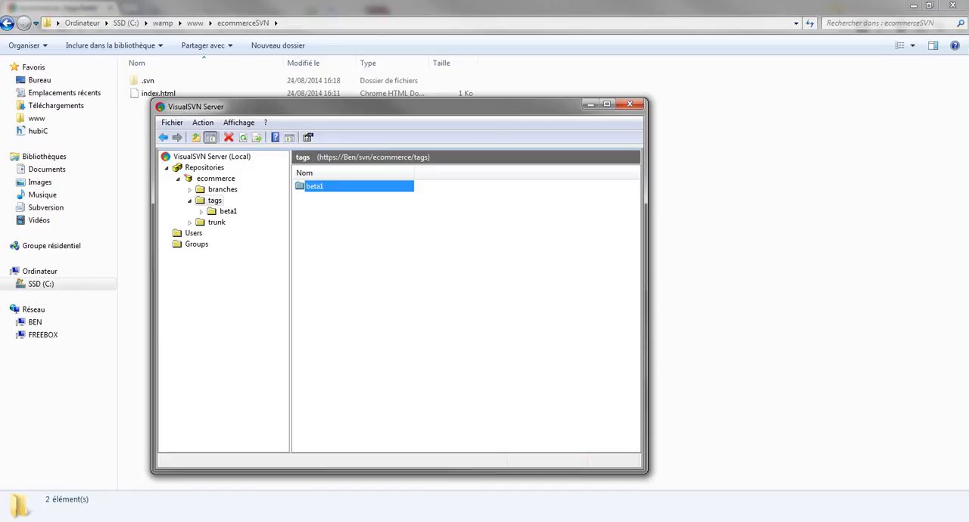
Expand the trunk folder of the ecommerce repository and view its contents.
{"action": "left_click_drag", "start_coordinate": [333, 107], "coordinate": [341, 75]}
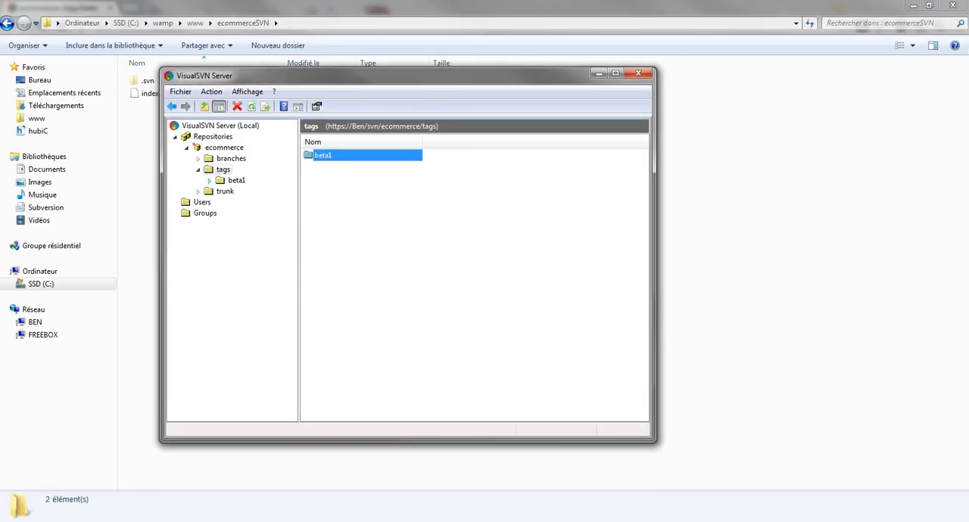
{"action": "left_click", "coordinate": [199, 192]}
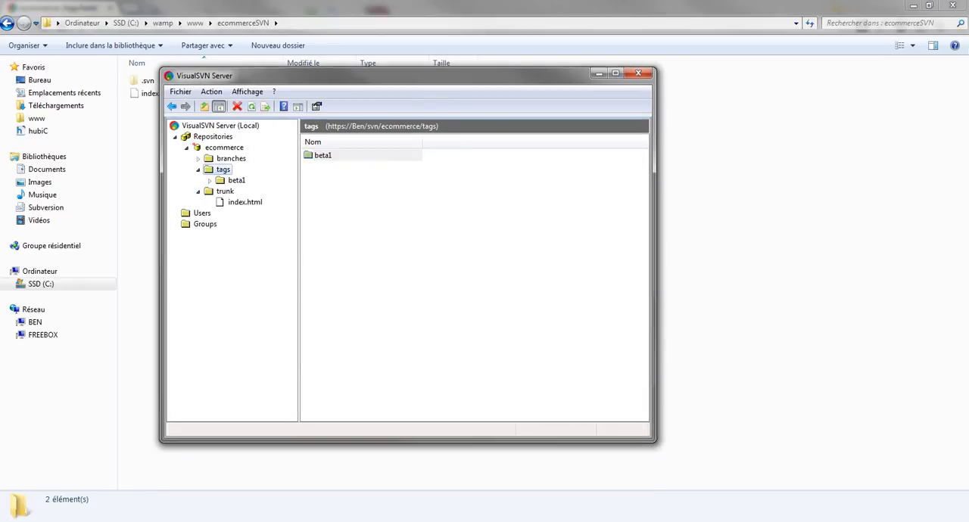
{"action": "left_click", "coordinate": [225, 192]}
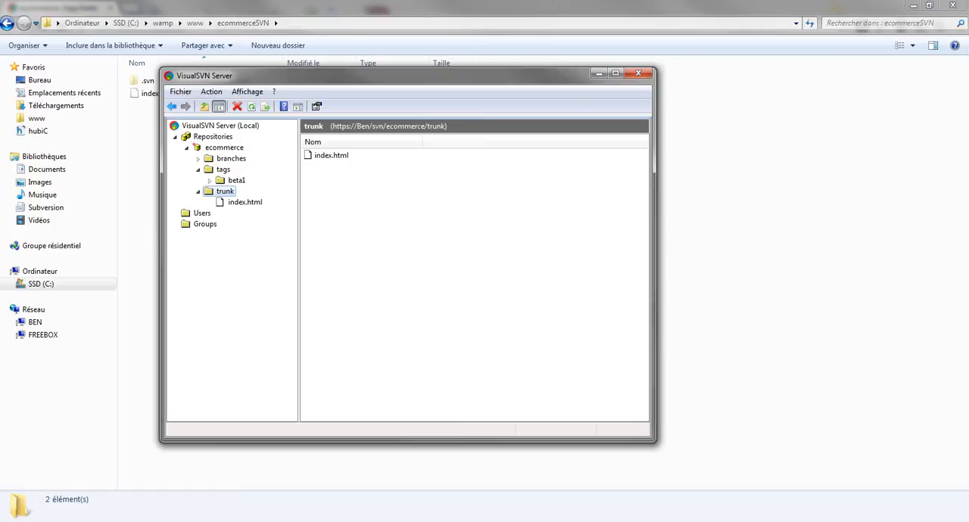
{"action": "left_click", "coordinate": [424, 242]}
{"action": "left_click_drag", "start_coordinate": [379, 76], "coordinate": [340, 73]}
Collapse and re-expand the Repositories tree down to tags, and open the beta1 folder to check its contents.
{"action": "left_click", "coordinate": [136, 134]}
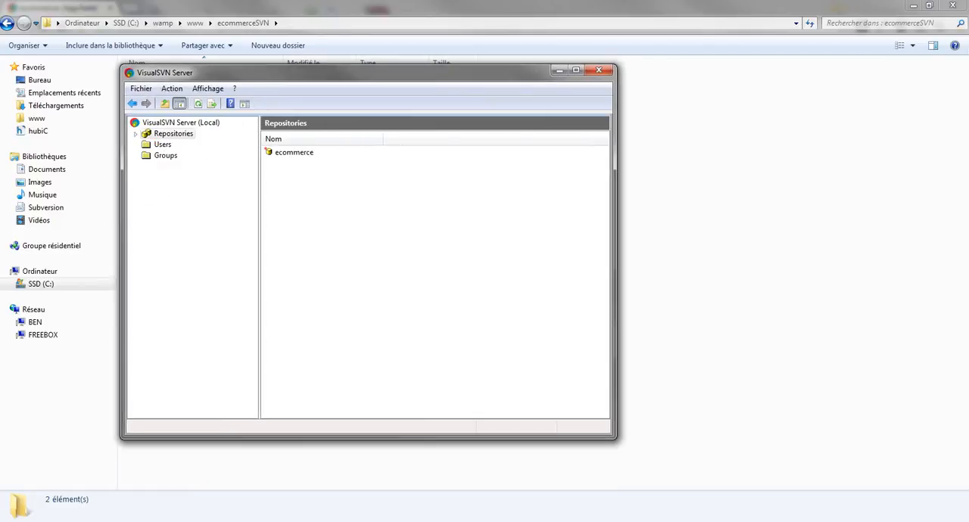
{"action": "left_click", "coordinate": [135, 134]}
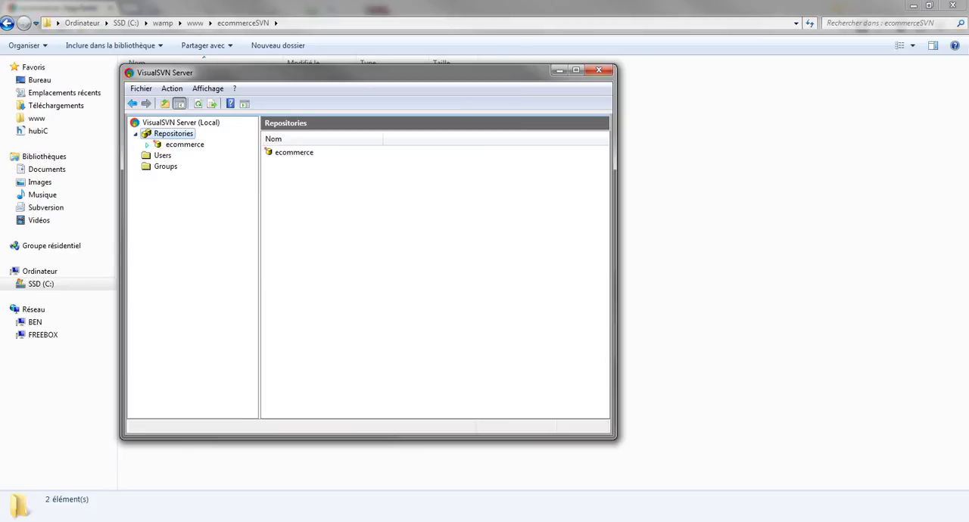
{"action": "left_click", "coordinate": [147, 144]}
{"action": "left_click", "coordinate": [159, 166]}
{"action": "left_click", "coordinate": [159, 166]}
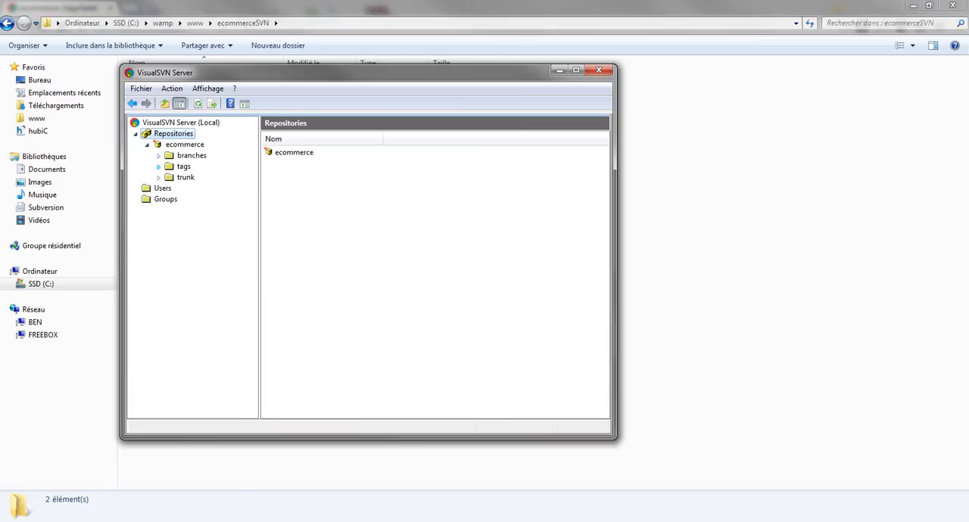
{"action": "left_click", "coordinate": [159, 167]}
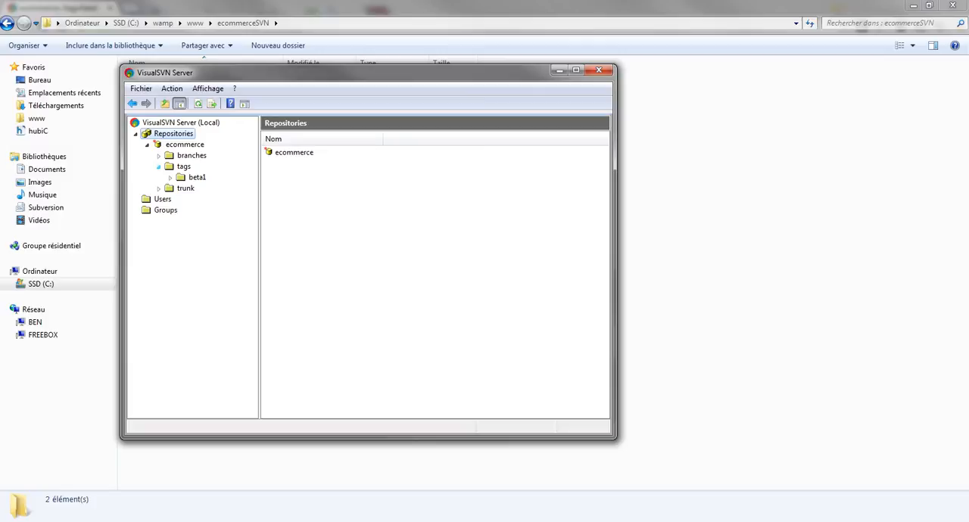
{"action": "left_click", "coordinate": [197, 177]}
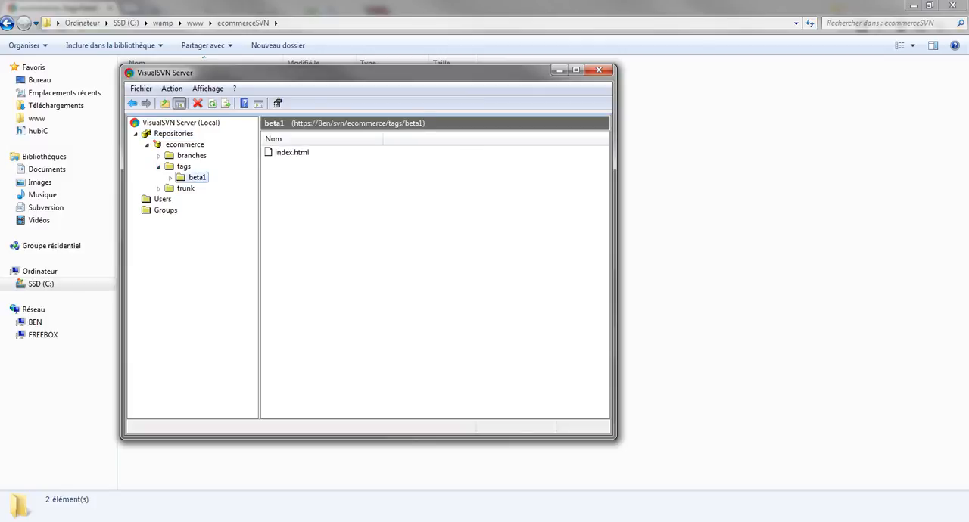
Delete the beta1 folder from the tags folder of the ecommerce repository.
{"action": "right_click", "coordinate": [188, 177]}
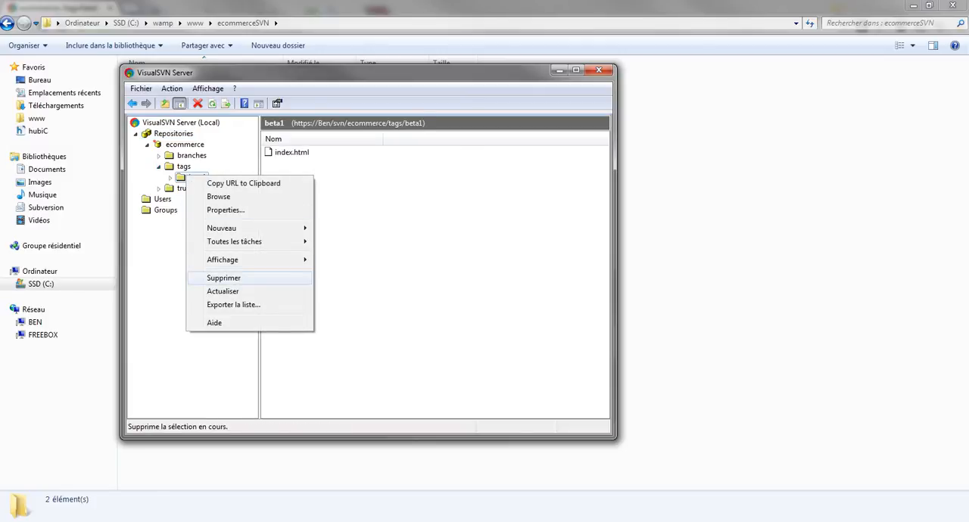
{"action": "left_click", "coordinate": [219, 276]}
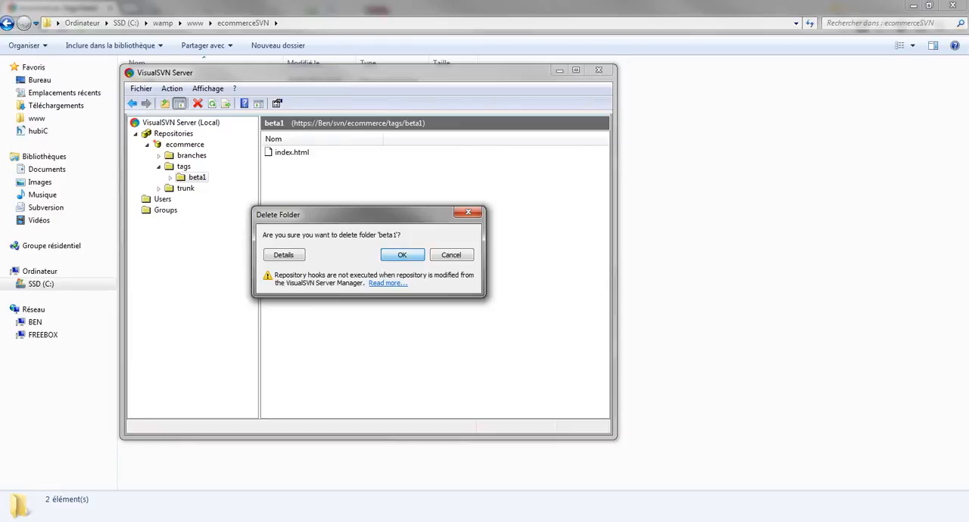
{"action": "key", "text": "Return"}
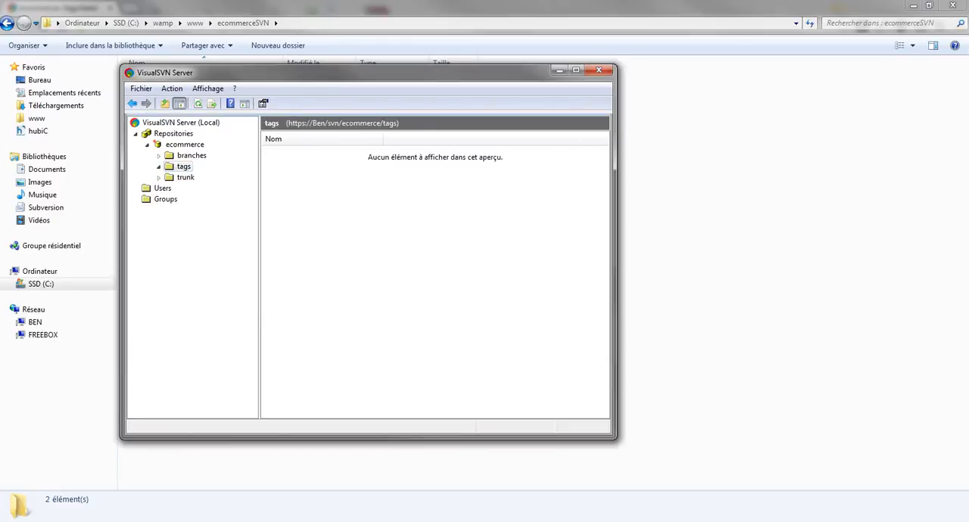
Switch to Chrome, reload the beta1 page, and browse up through the tags folder to the ecommerce repository root.
{"action": "key", "text": "alt+Tab"}
{"action": "left_click", "coordinate": [43, 26]}
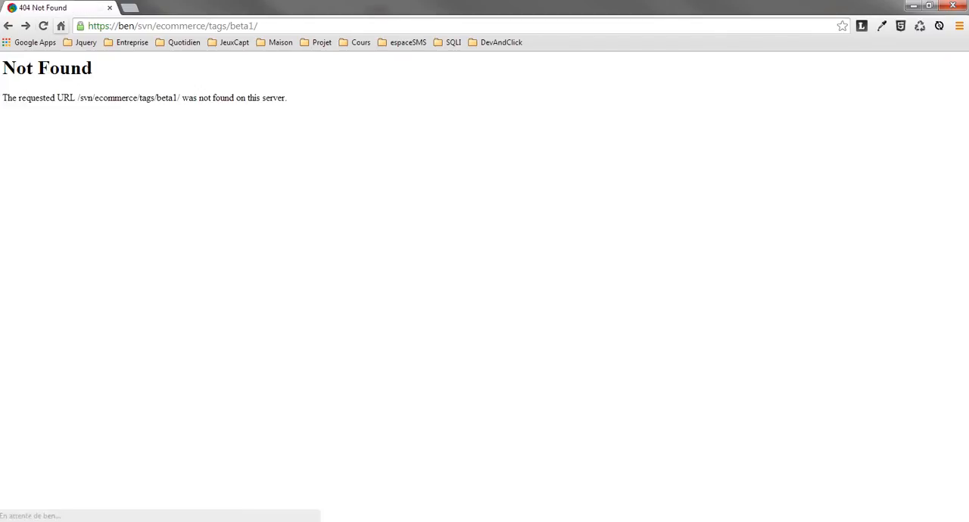
{"action": "left_click_drag", "start_coordinate": [103, 98], "coordinate": [108, 99]}
{"action": "left_click_drag", "start_coordinate": [230, 26], "coordinate": [261, 26]}
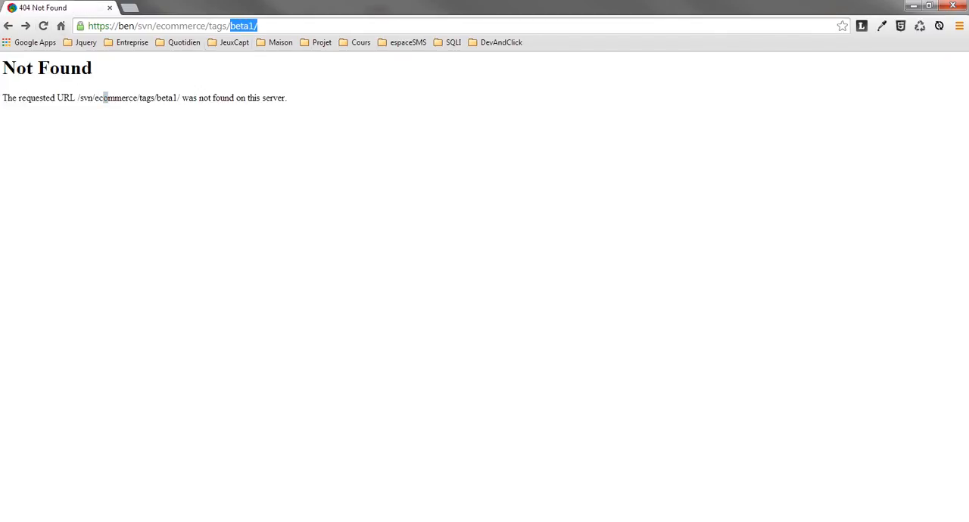
{"action": "key", "text": "BackSpace"}
{"action": "key", "text": "Return"}
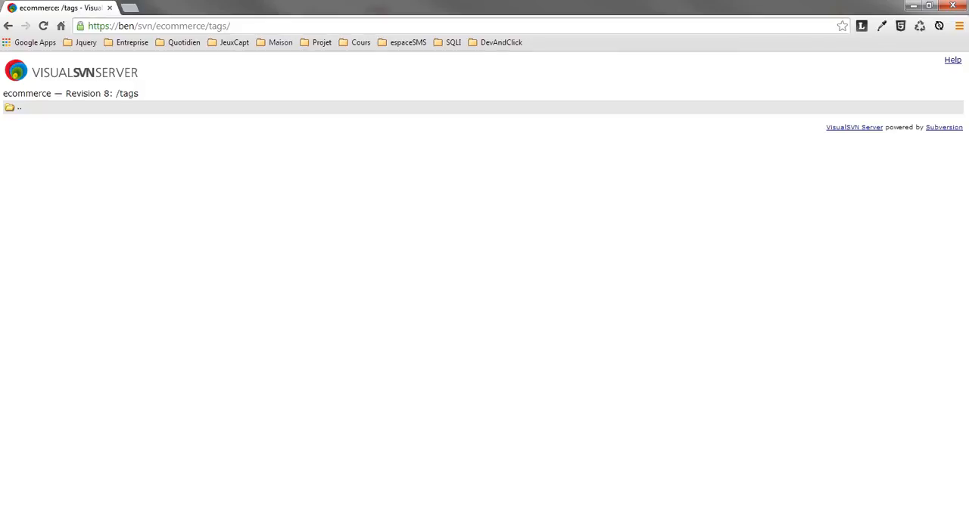
{"action": "left_click", "coordinate": [19, 107]}
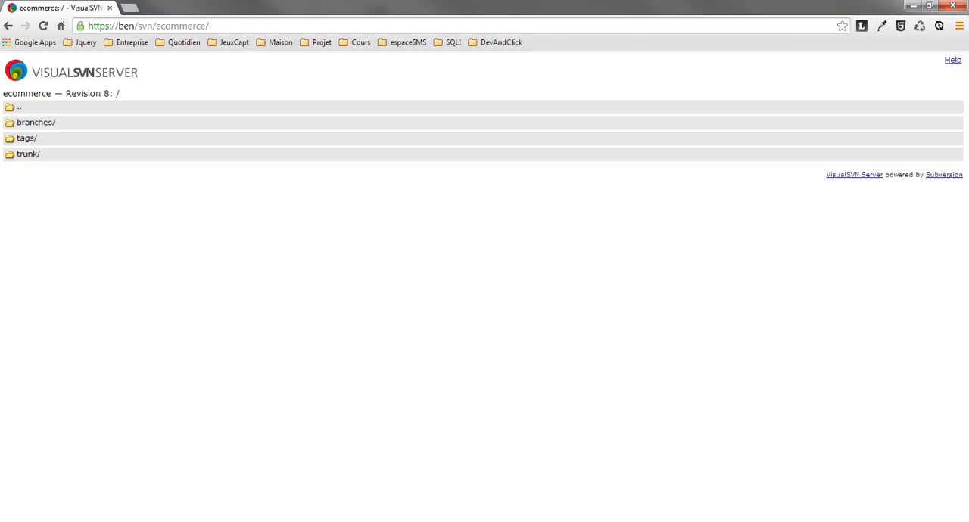
Switch to Windows Explorer, go up to the www folder and reopen the ecommerceSVN working copy.
{"action": "key", "text": "alt+Tab"}
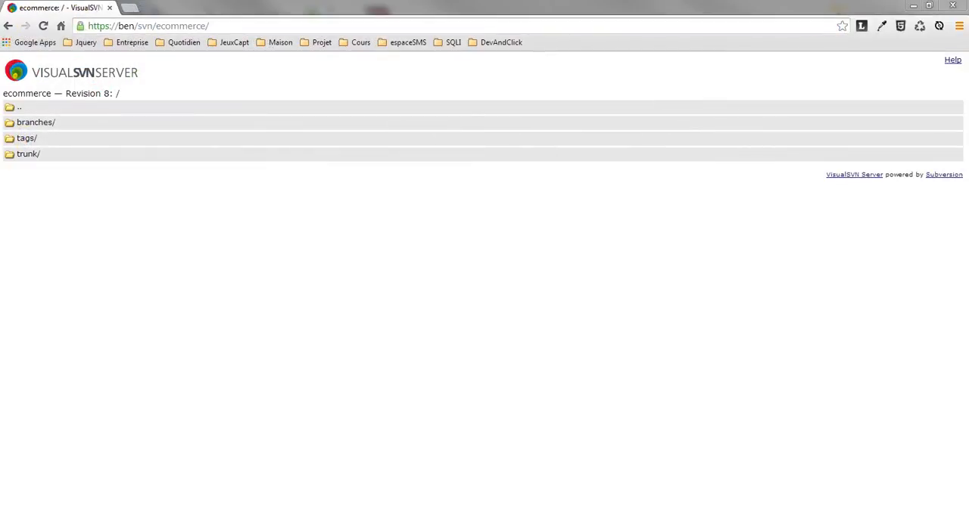
{"action": "key", "text": "alt+Tab"}
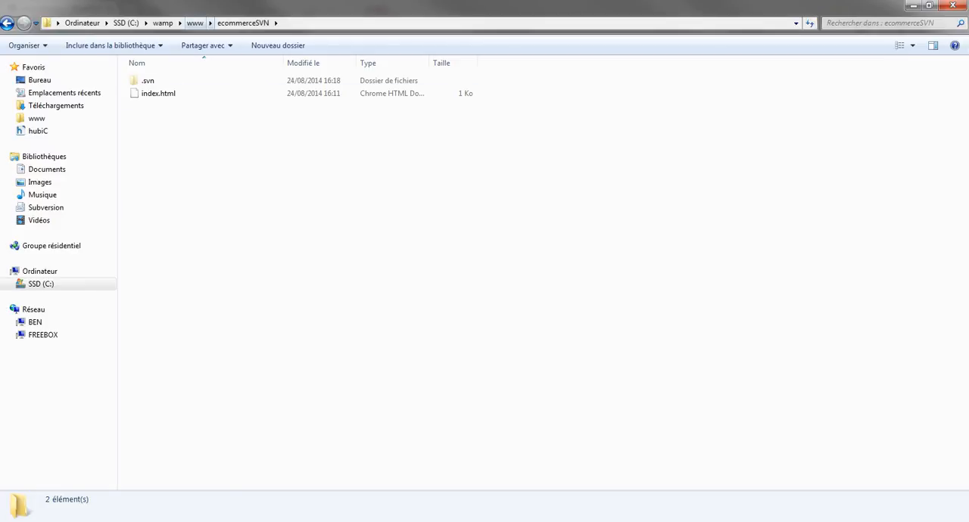
{"action": "left_click", "coordinate": [196, 24]}
{"action": "key", "text": "Return"}
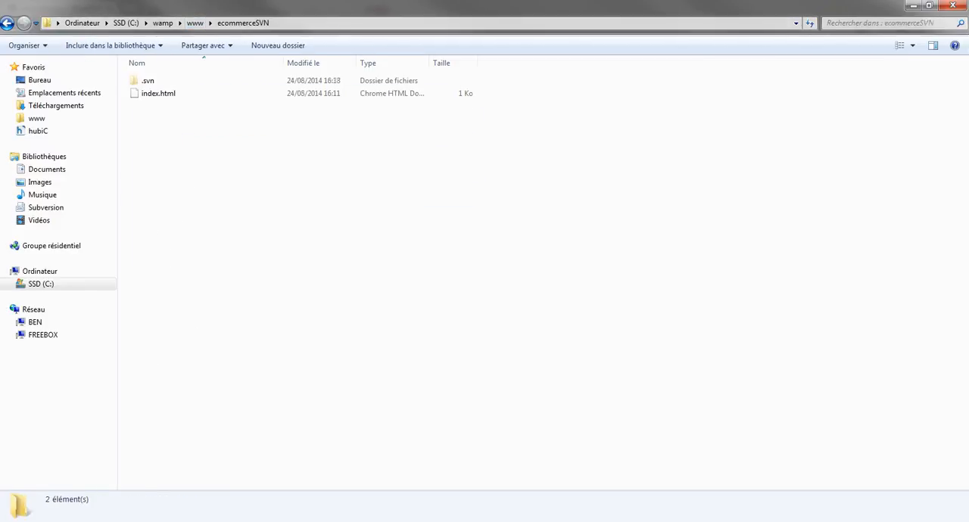